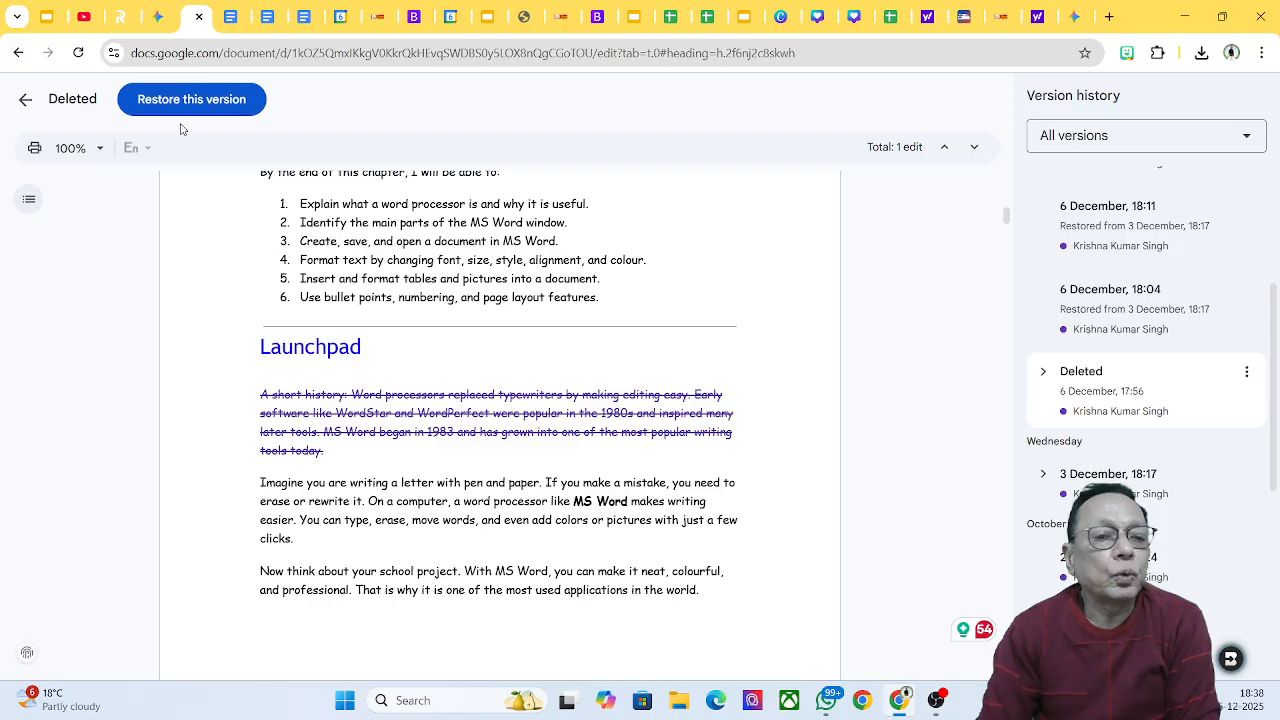
Step: Exit the version history view back to the Chapter 3: Word Processing (MS Word) editor
left_click(26, 101)
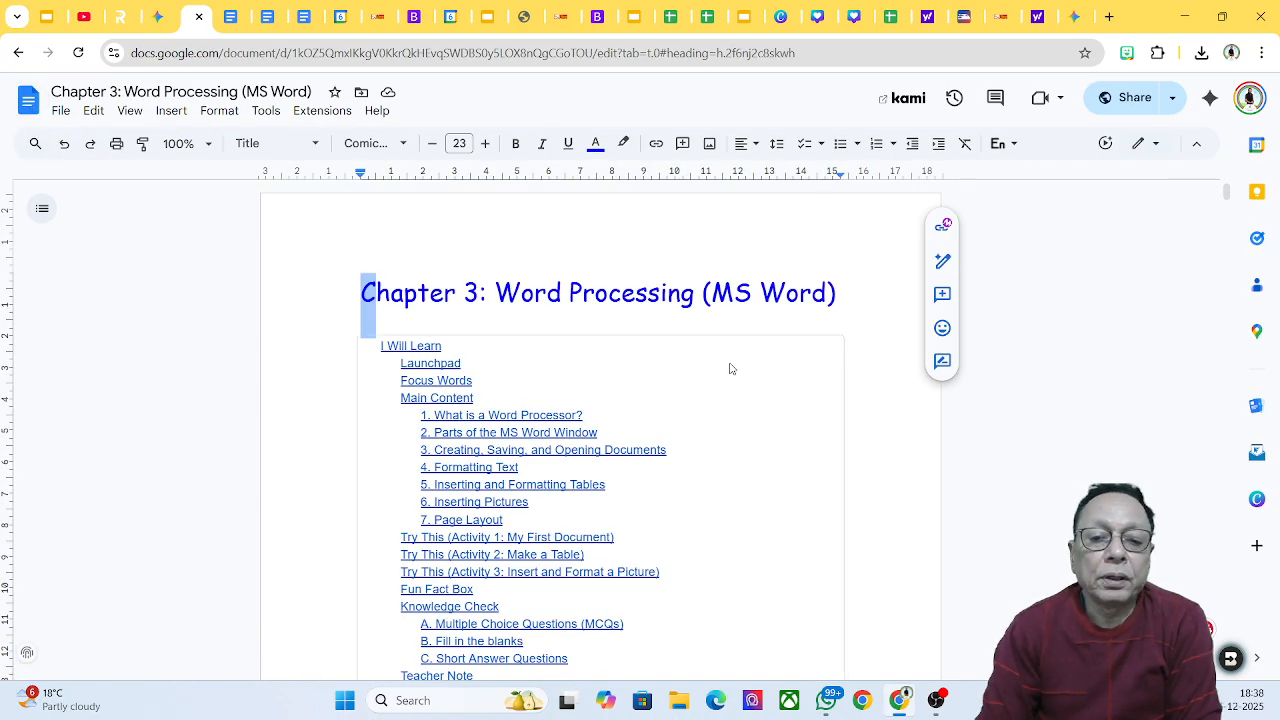
Step: Remove the last Launchpad paragraph, 'Now think about your school project…'
scroll(730, 369, "down", 15)
scroll(730, 363, "down", 5)
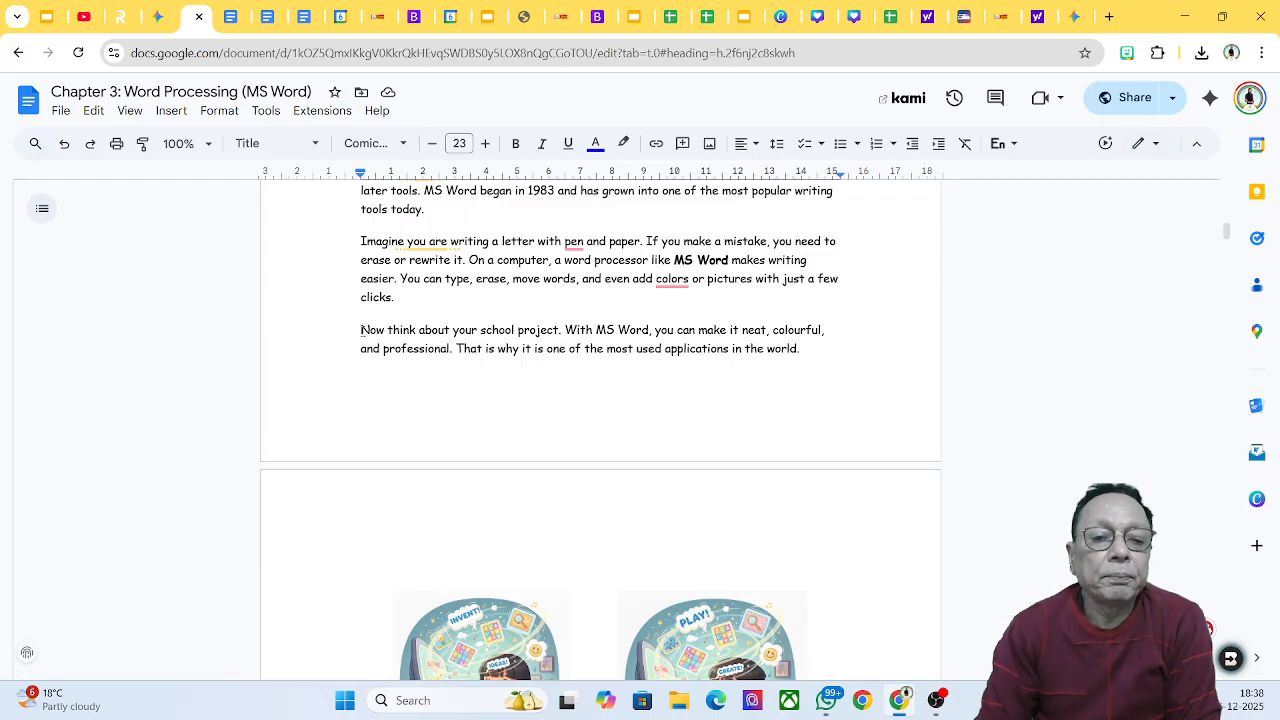
left_click_drag(361, 329, 810, 348)
key("BackSpace")
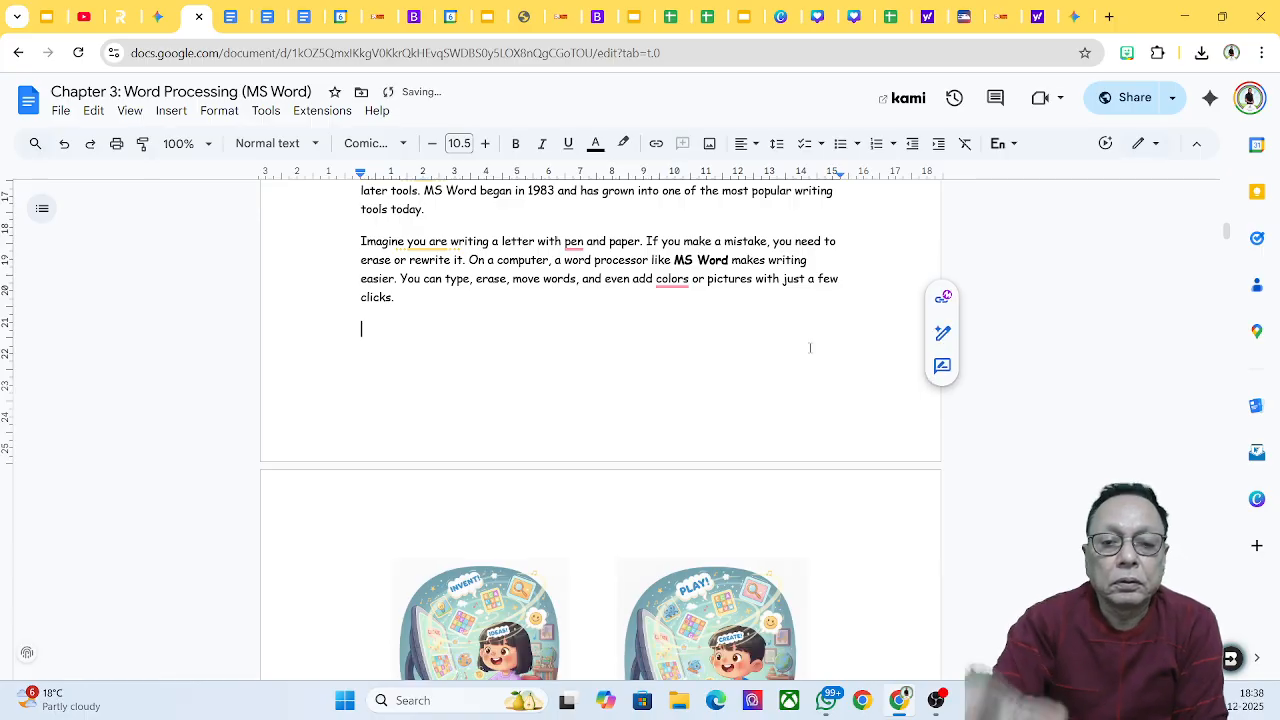
Step: In version history, name the current 18:38 version '6 December, Deleted para'
left_click(60, 111)
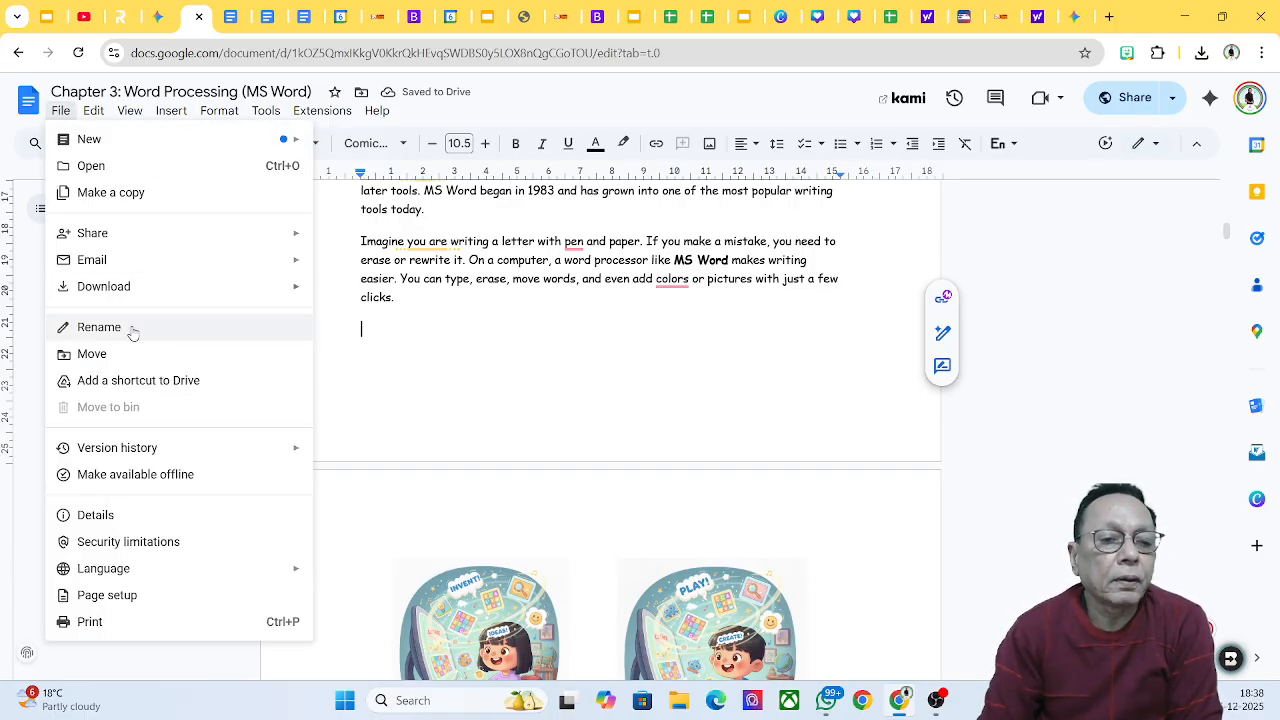
mouse_move(152, 449)
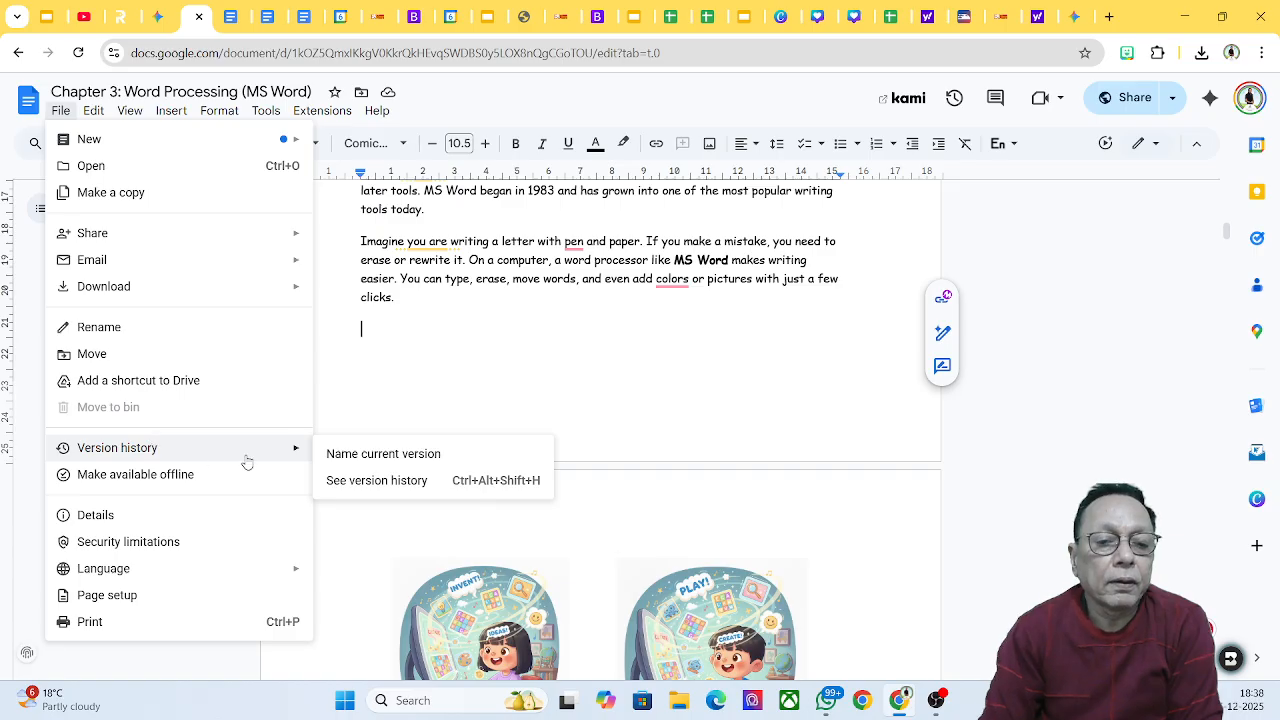
left_click(374, 482)
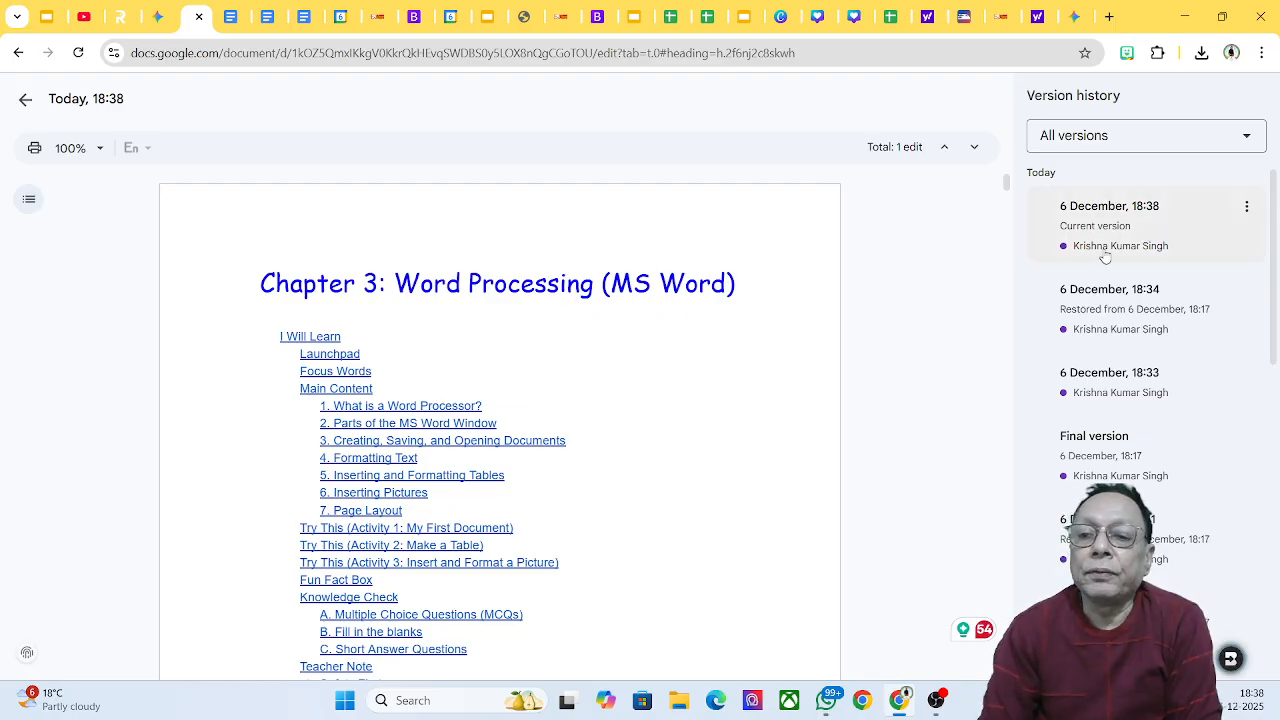
left_click(1246, 206)
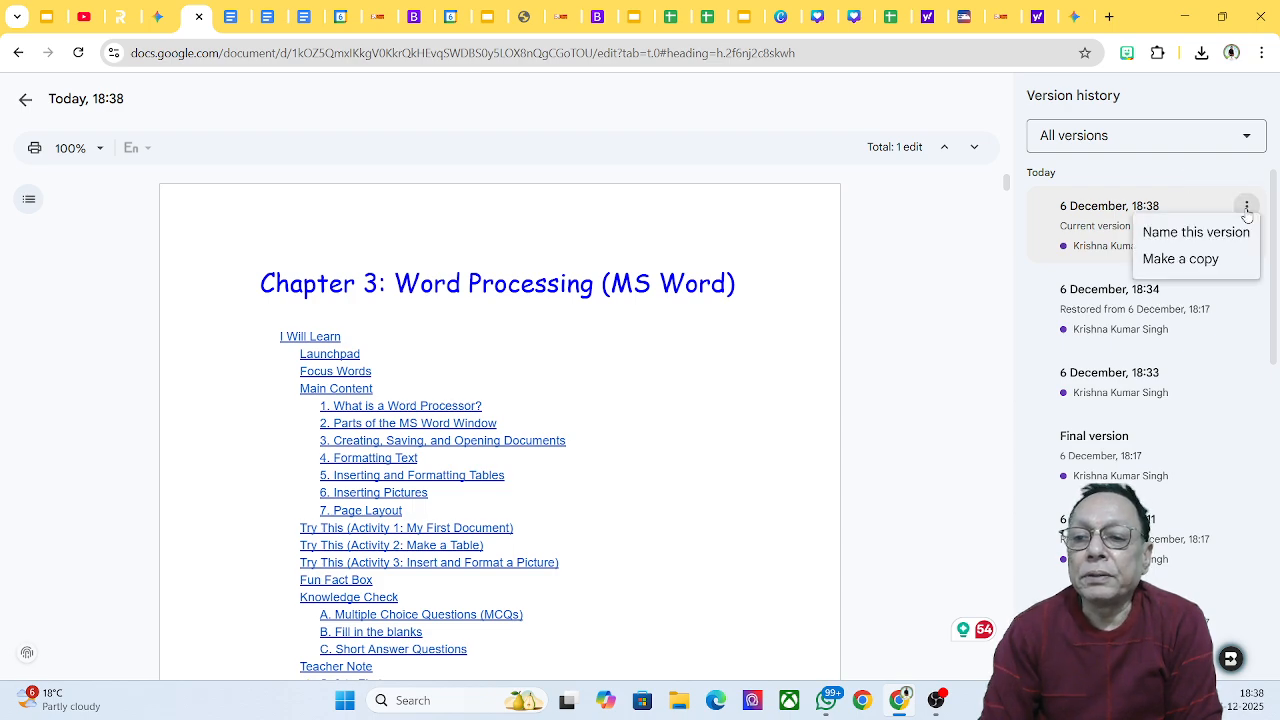
left_click(1196, 236)
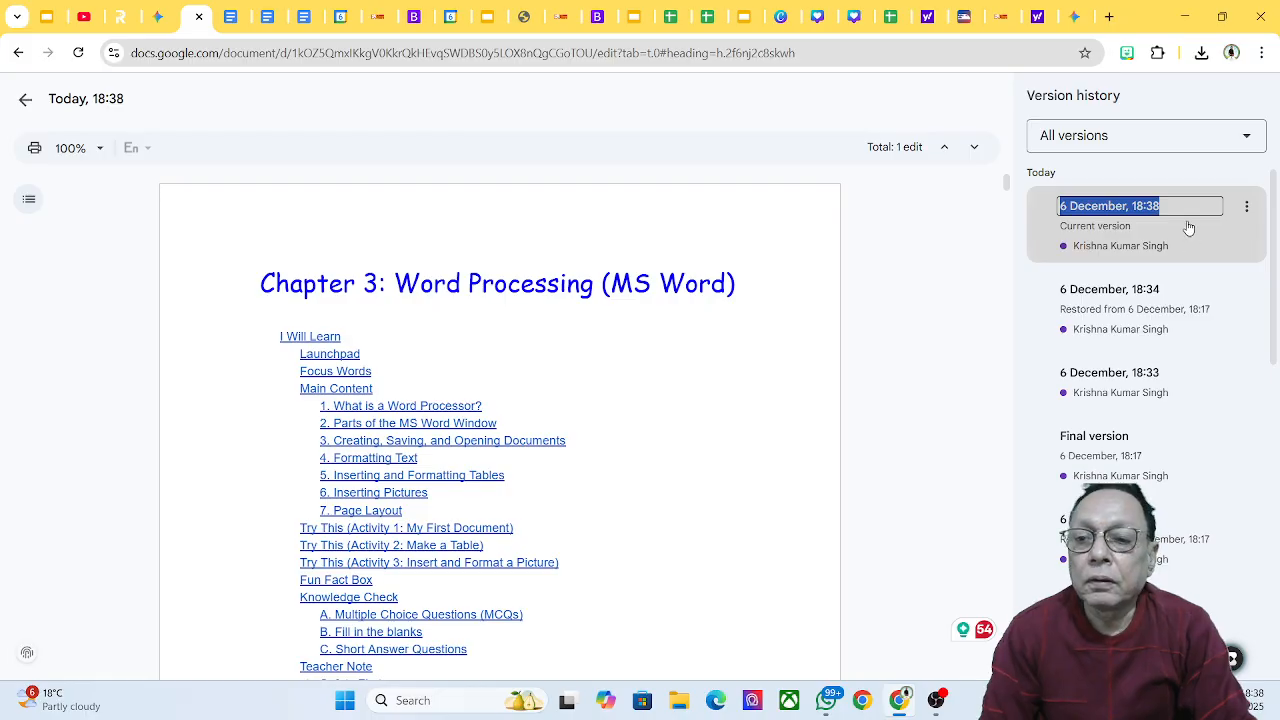
left_click(1179, 206)
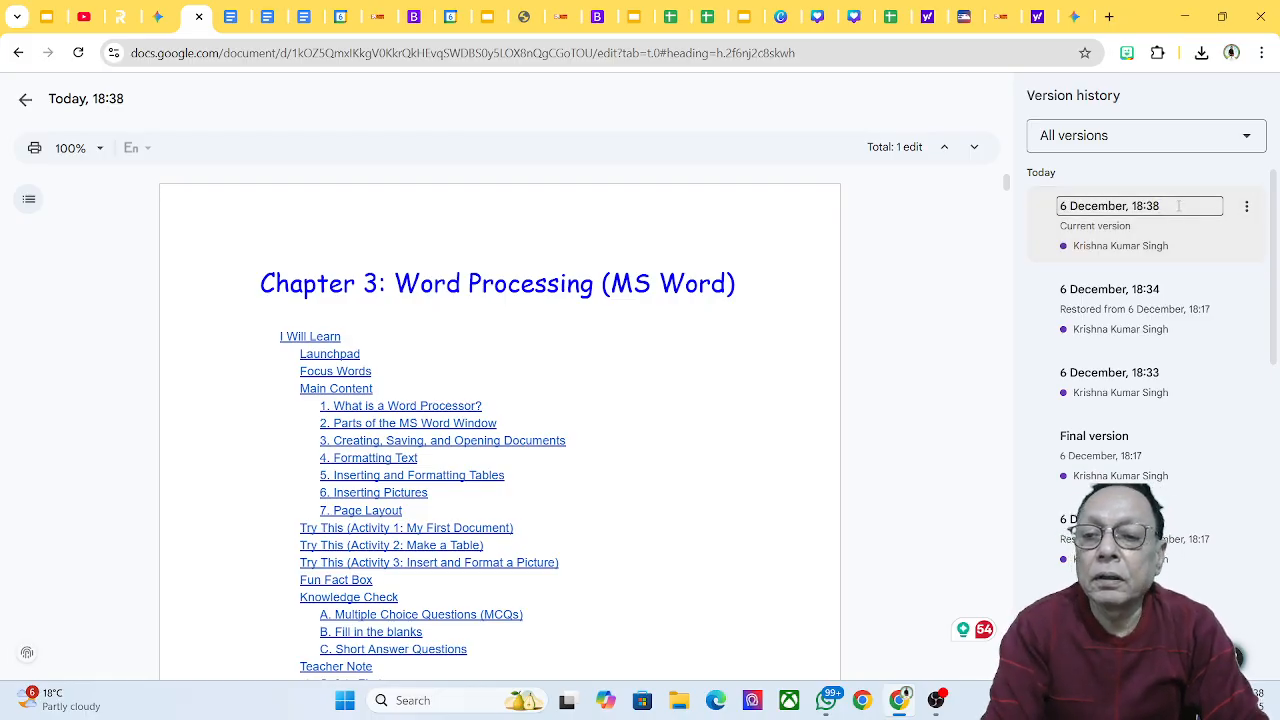
type("Deleted")
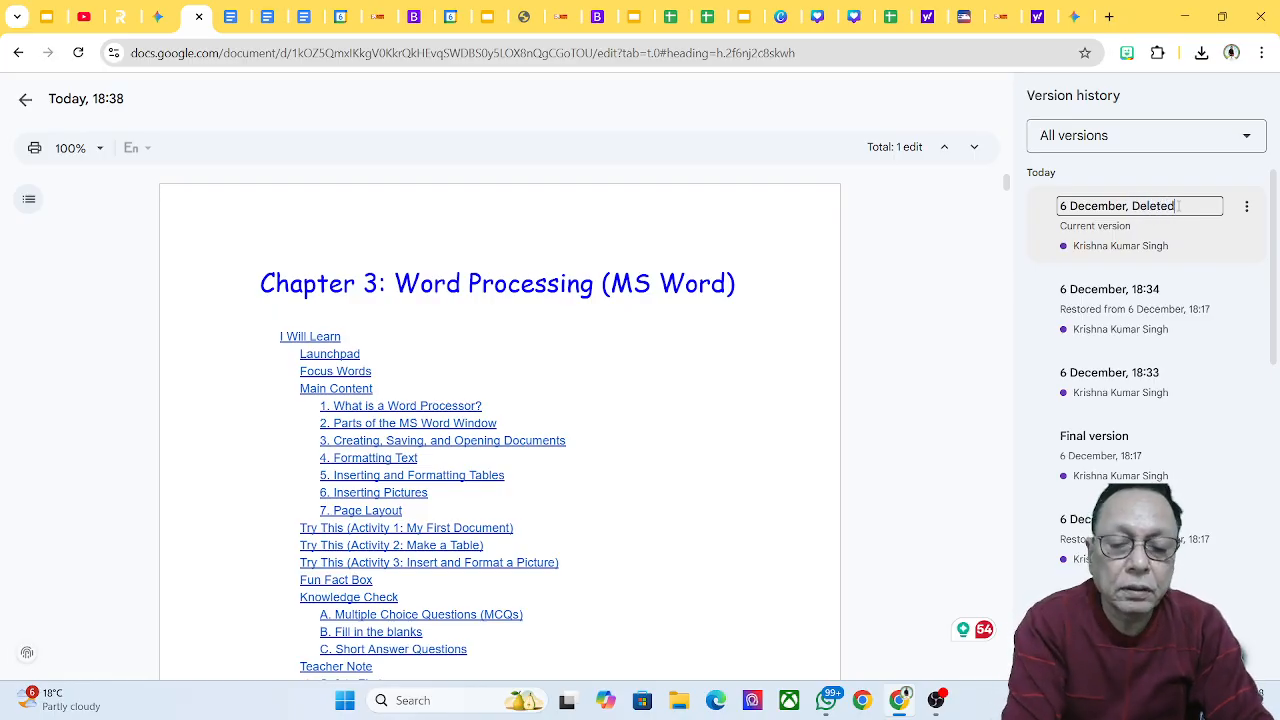
type(" para")
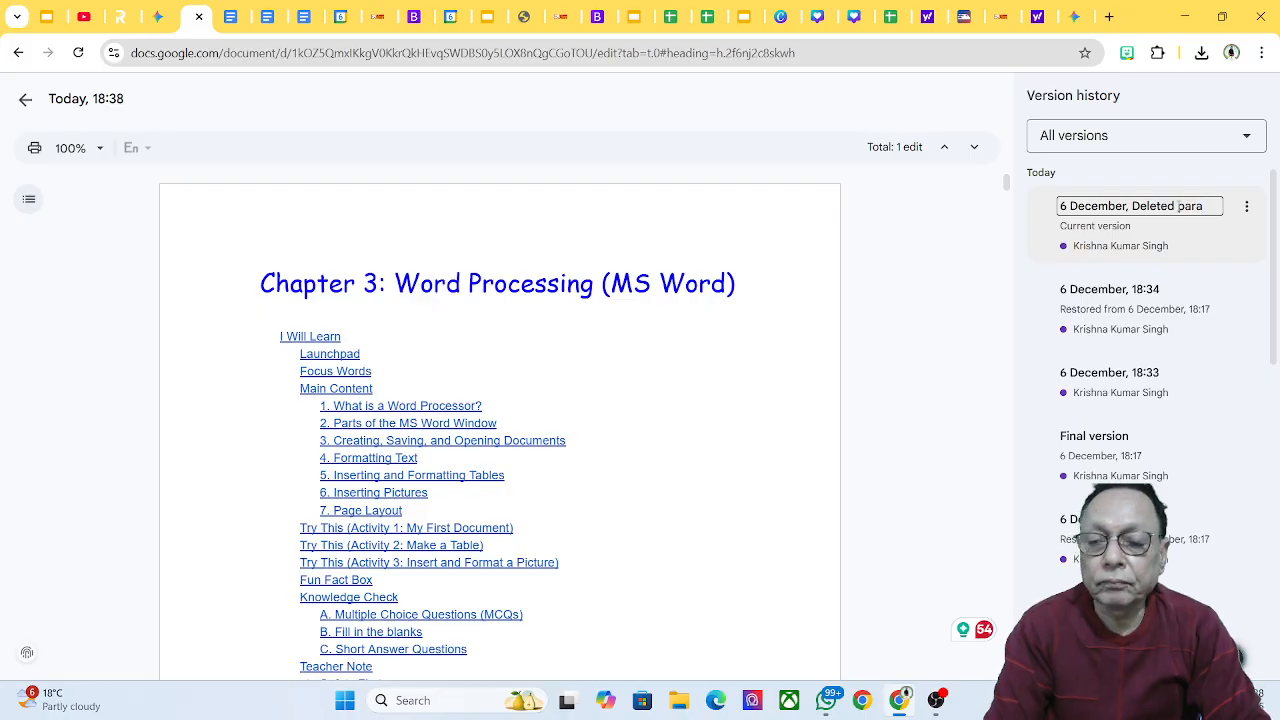
key("Return")
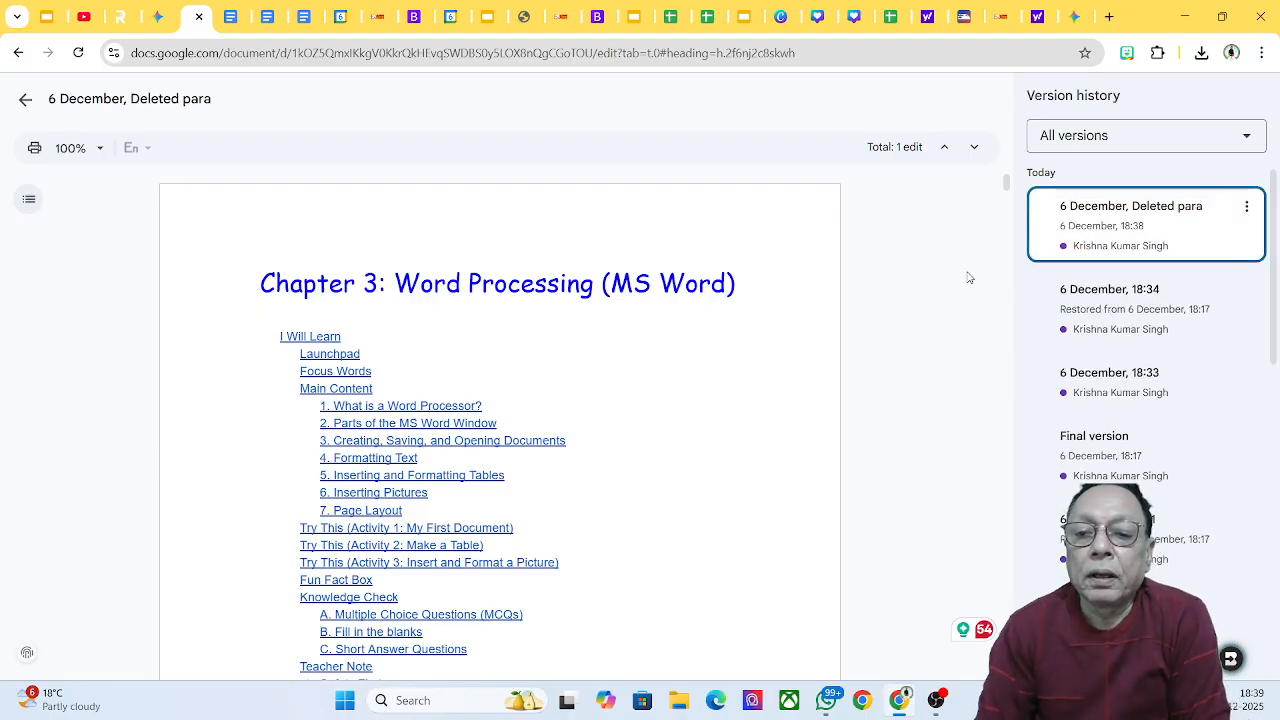
Step: Return to the editor and check Launchpad now ends after the 'Imagine you are writing…' paragraph
scroll(937, 285, "down", 3)
scroll(937, 285, "down", 10)
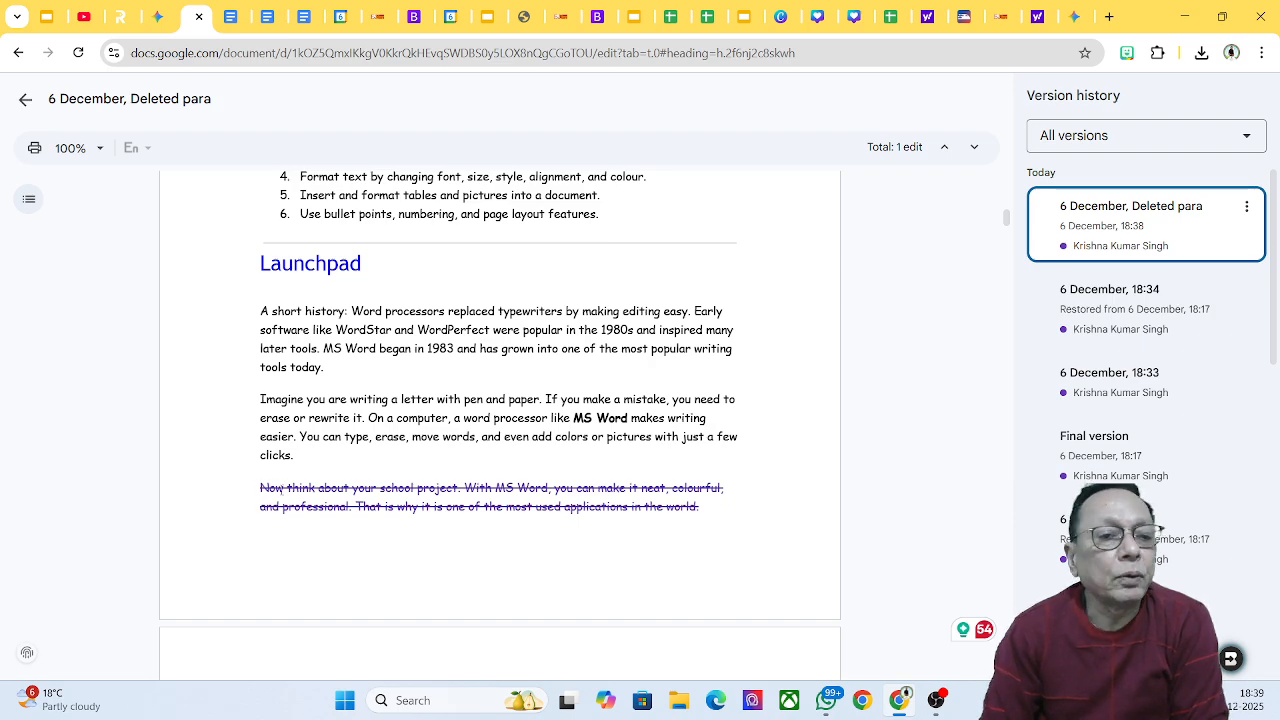
left_click(27, 103)
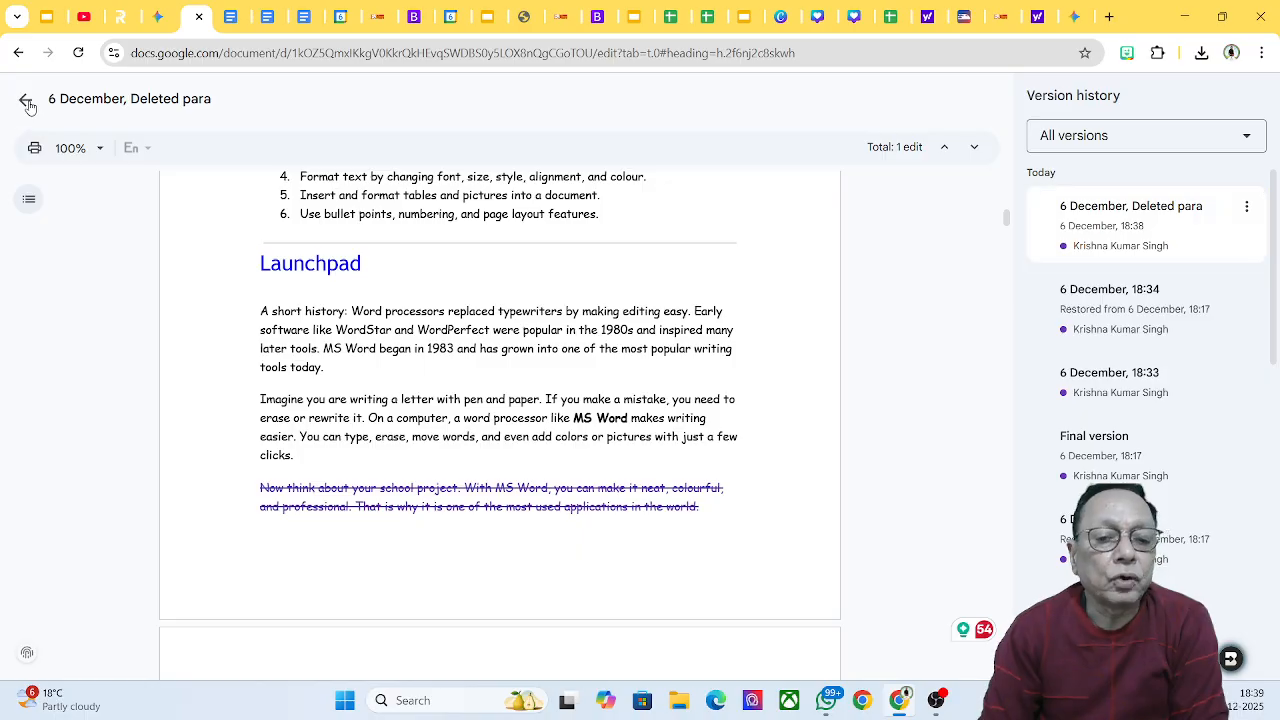
scroll(683, 306, "up", 3)
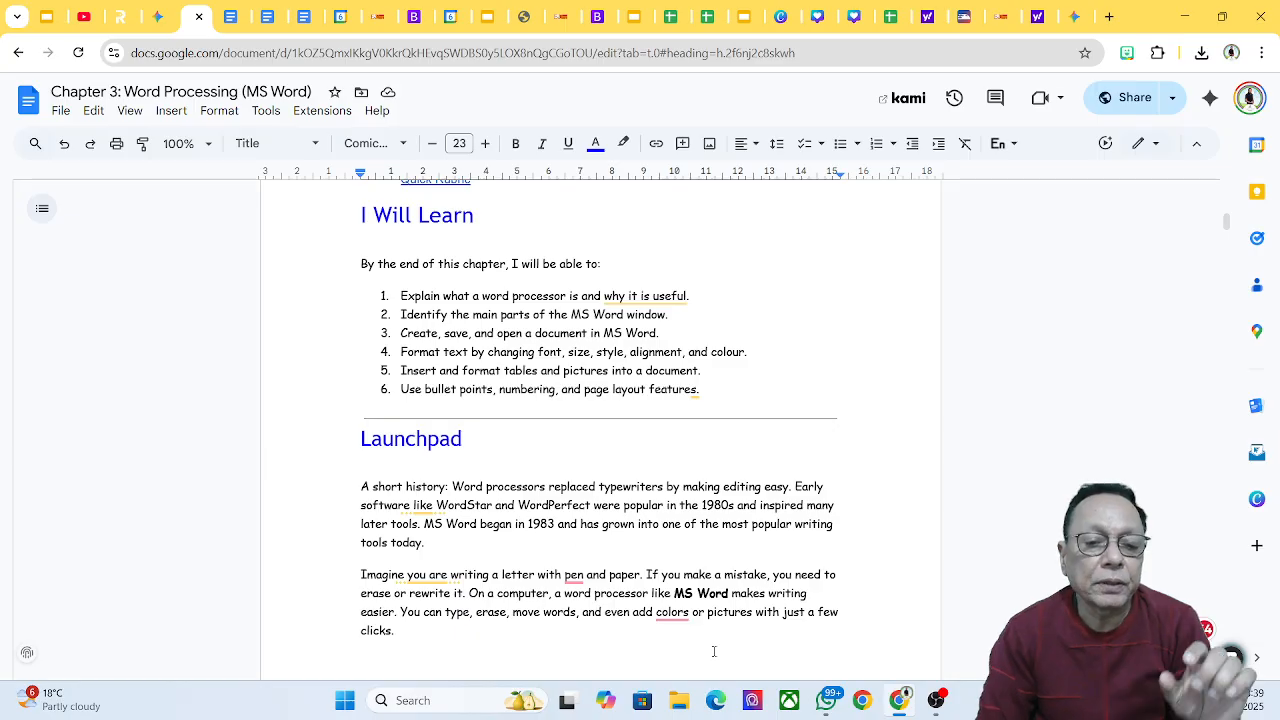
scroll(712, 652, "down", 6)
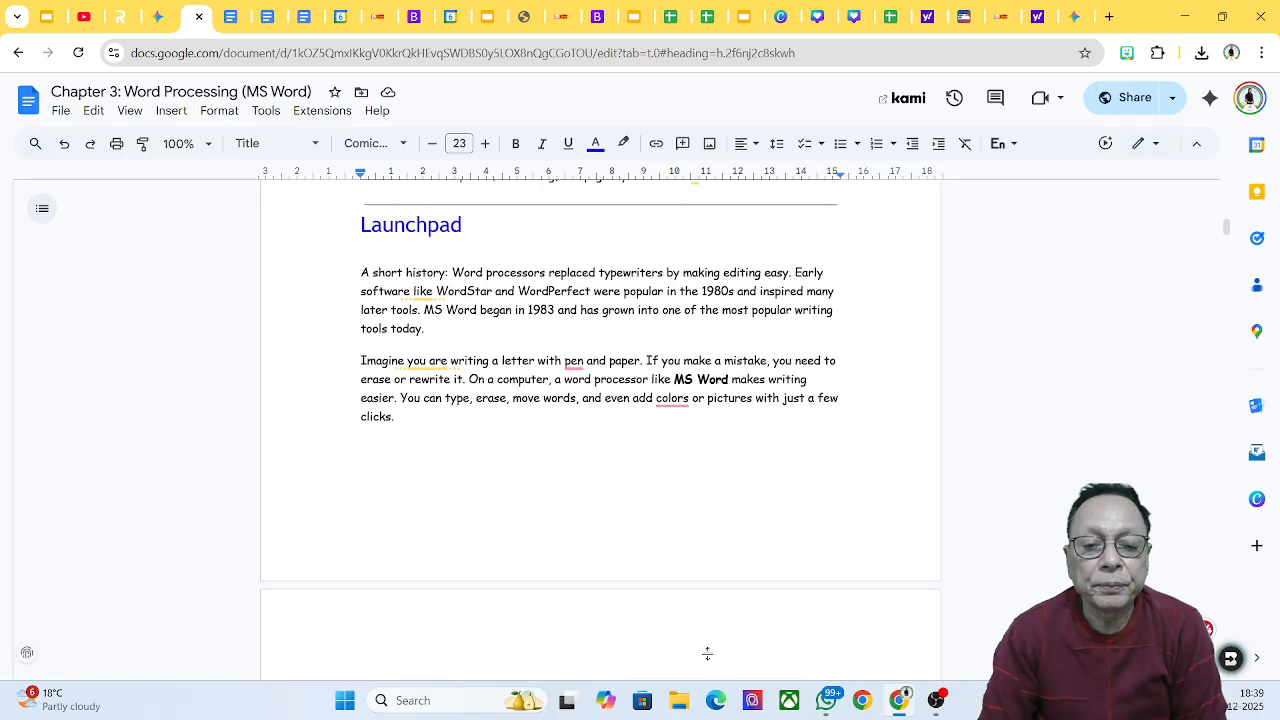
scroll(709, 654, "down", 3)
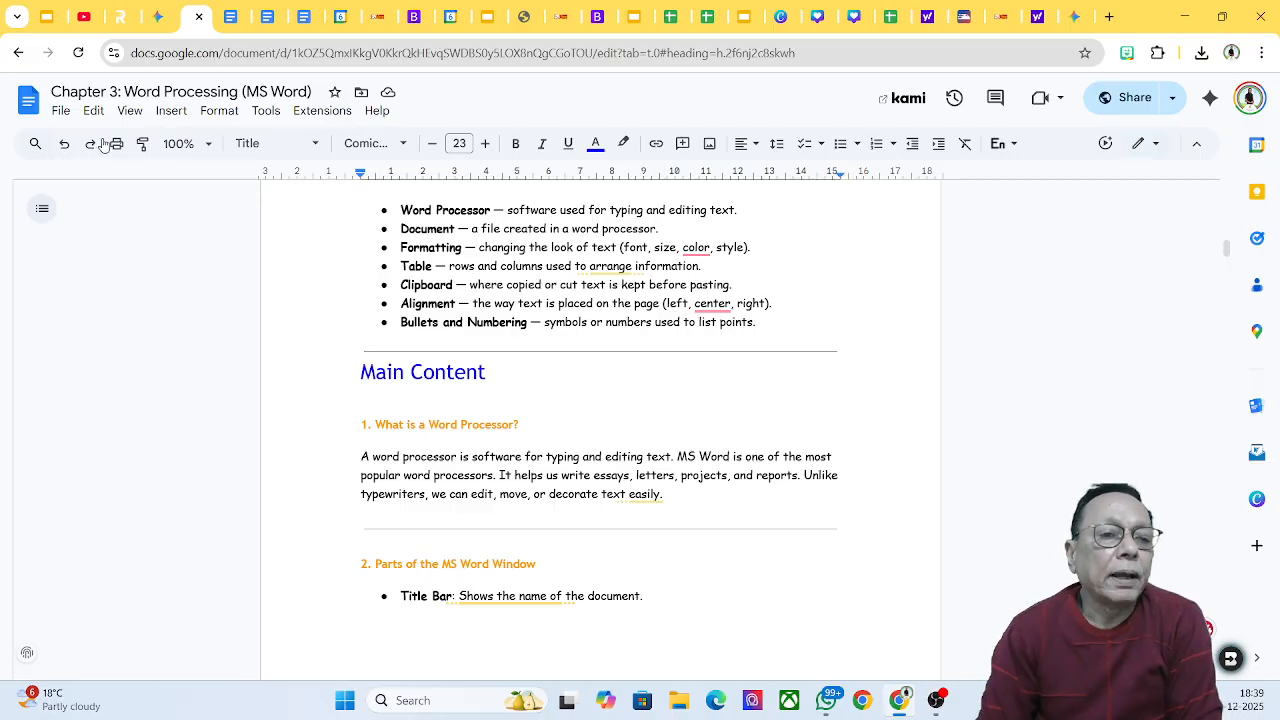
Step: Open version history and preview the 6 December 18:34 version restored from 18:17
left_click(61, 112)
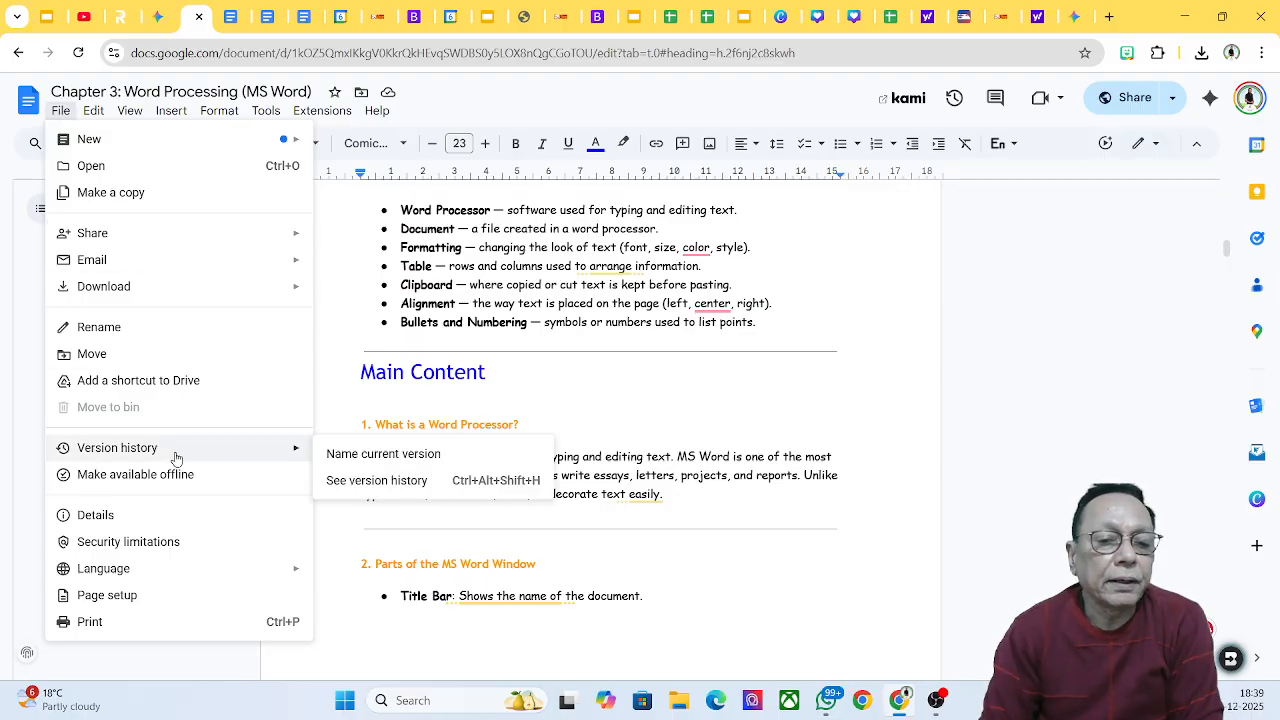
mouse_move(286, 458)
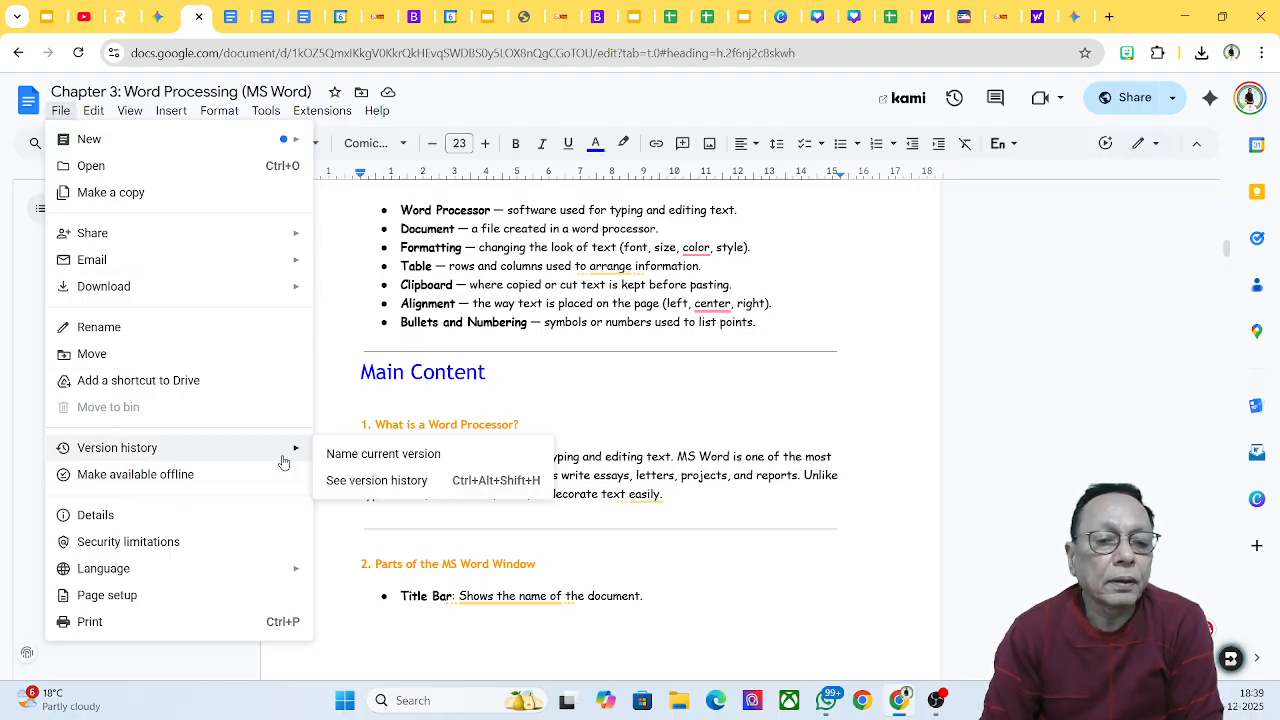
left_click(364, 482)
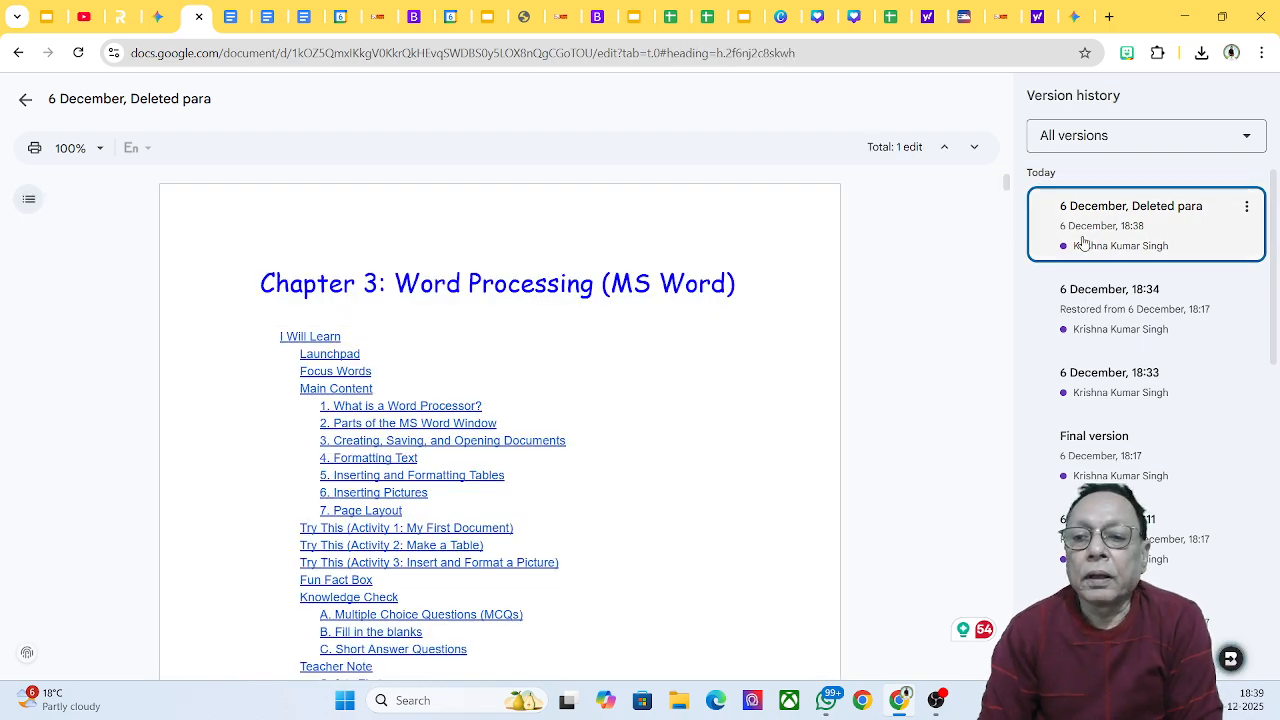
left_click(1120, 207)
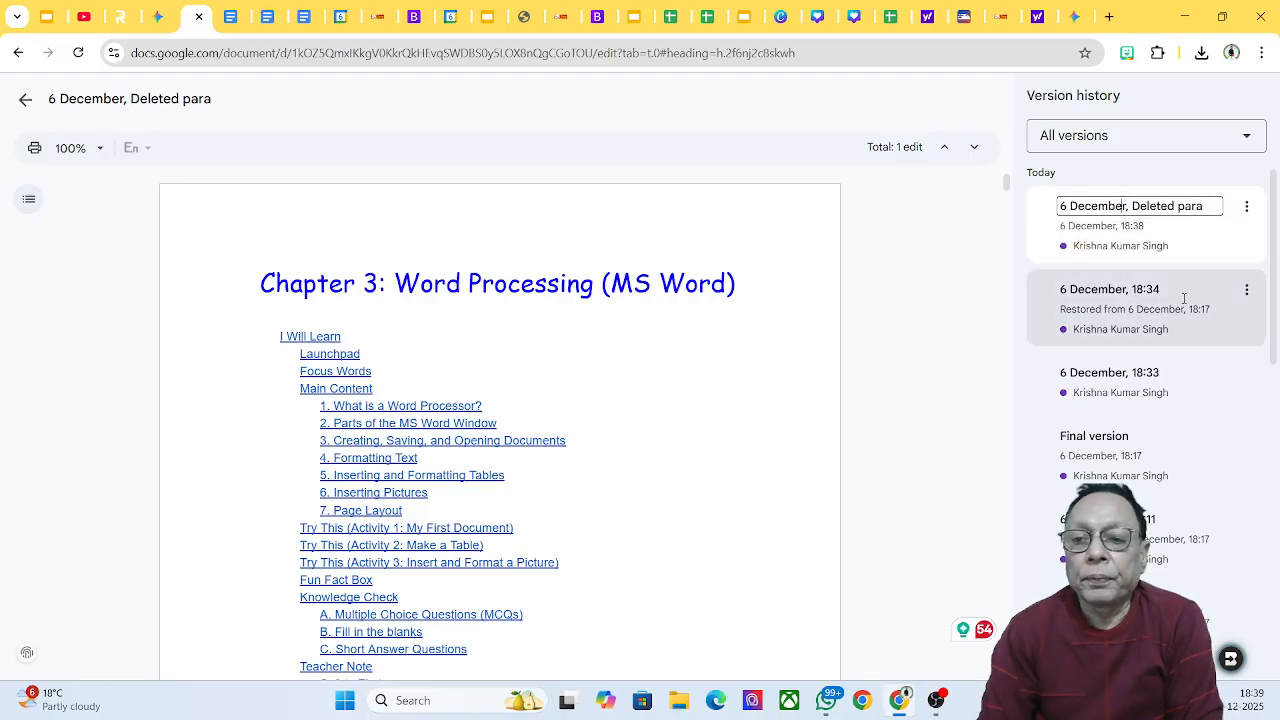
left_click(1125, 315)
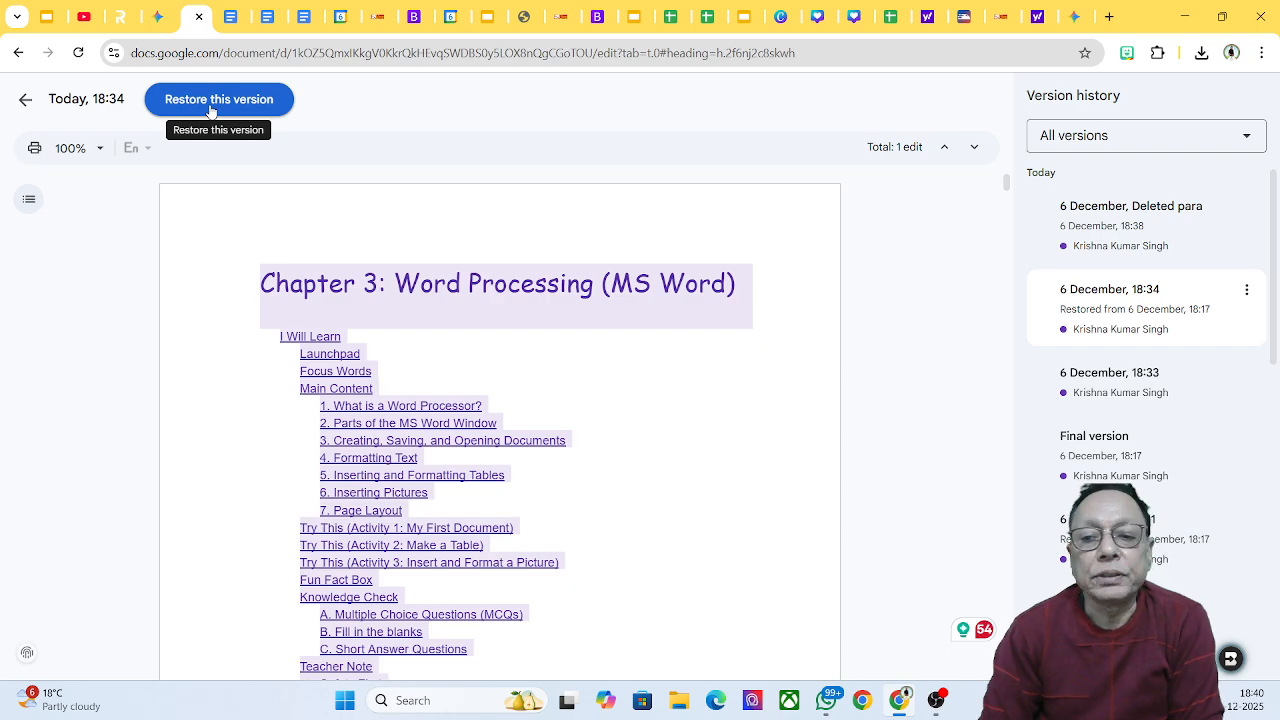
left_click(1112, 396)
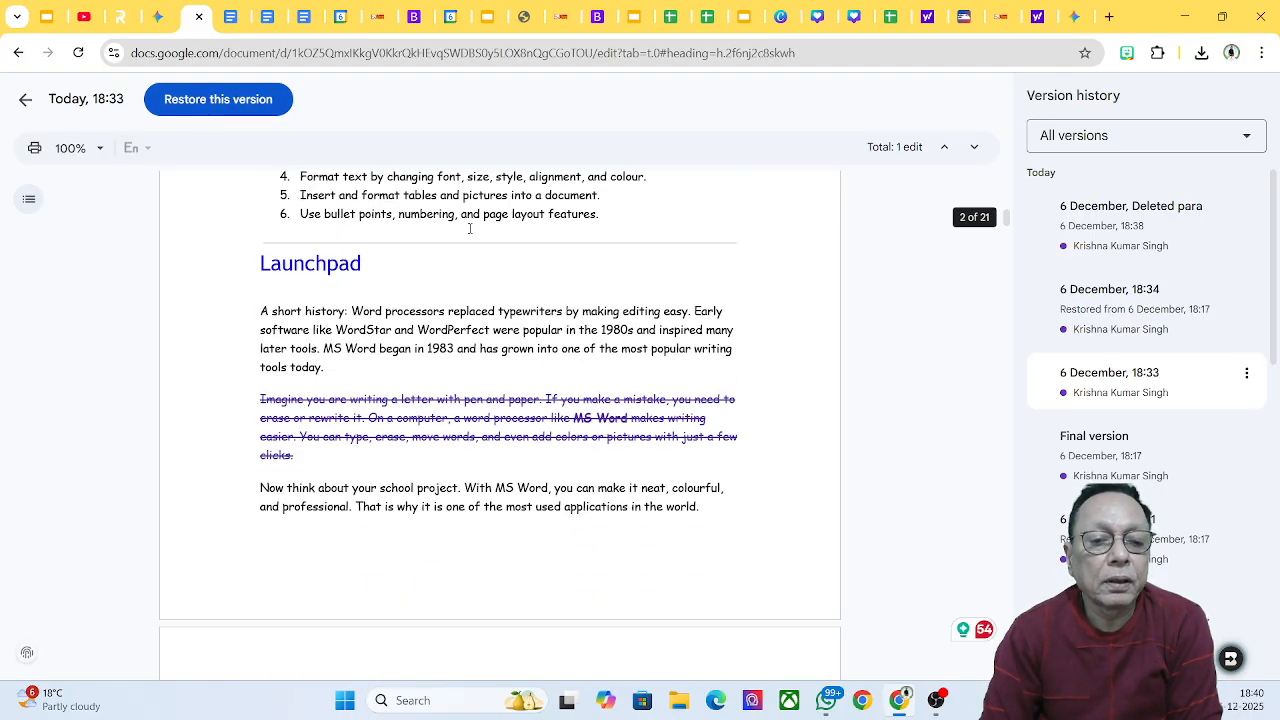
scroll(469, 228, "down", 3)
scroll(469, 228, "up", 7)
scroll(469, 230, "up", 3)
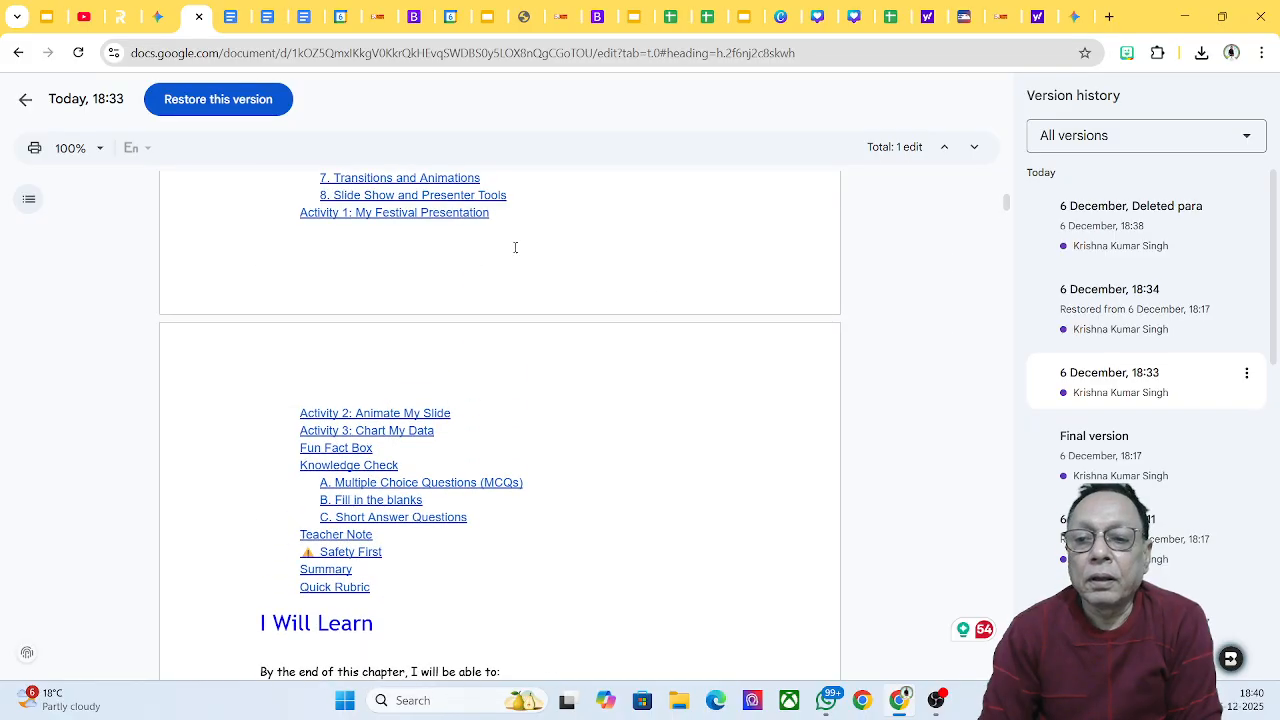
left_click(1132, 458)
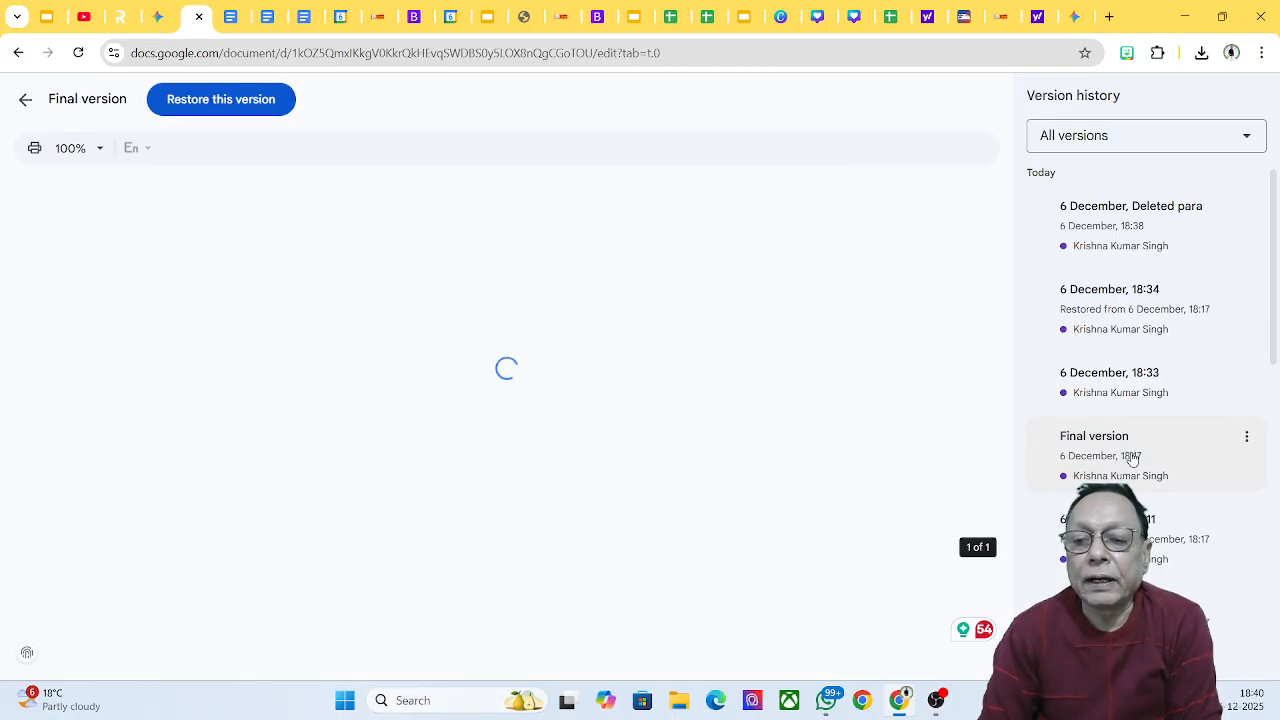
scroll(672, 275, "down", 10)
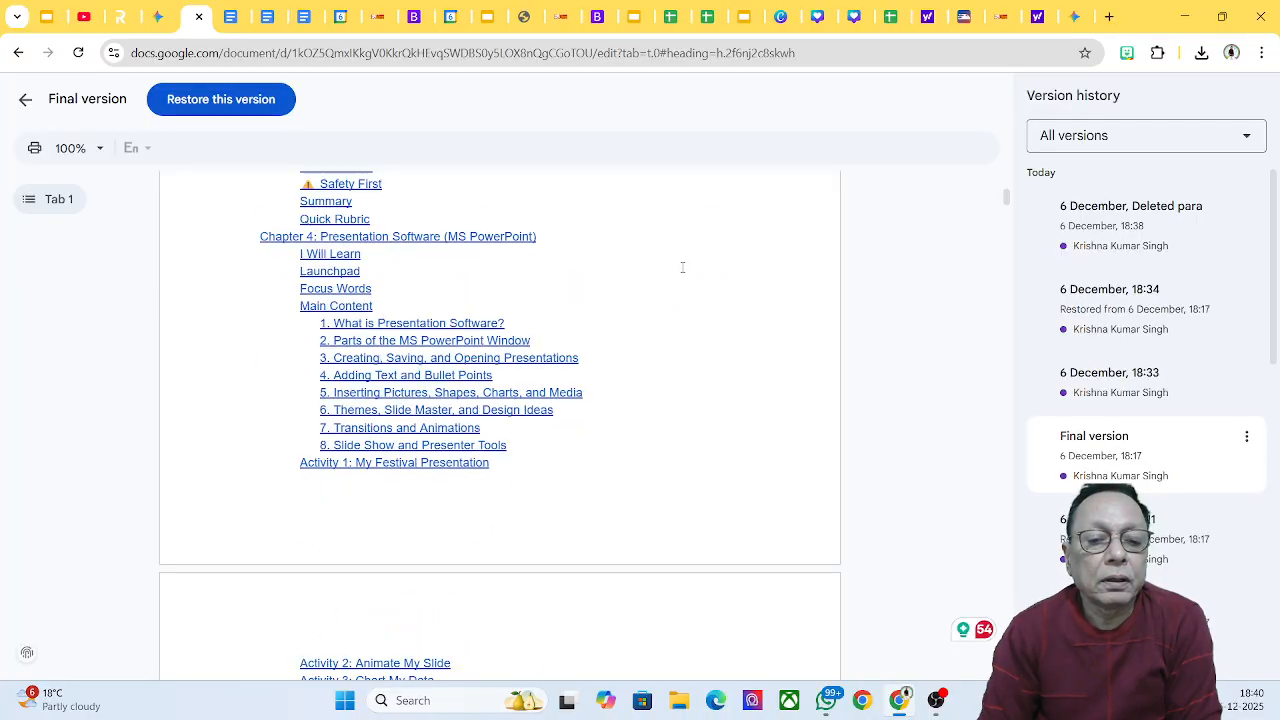
scroll(674, 278, "down", 10)
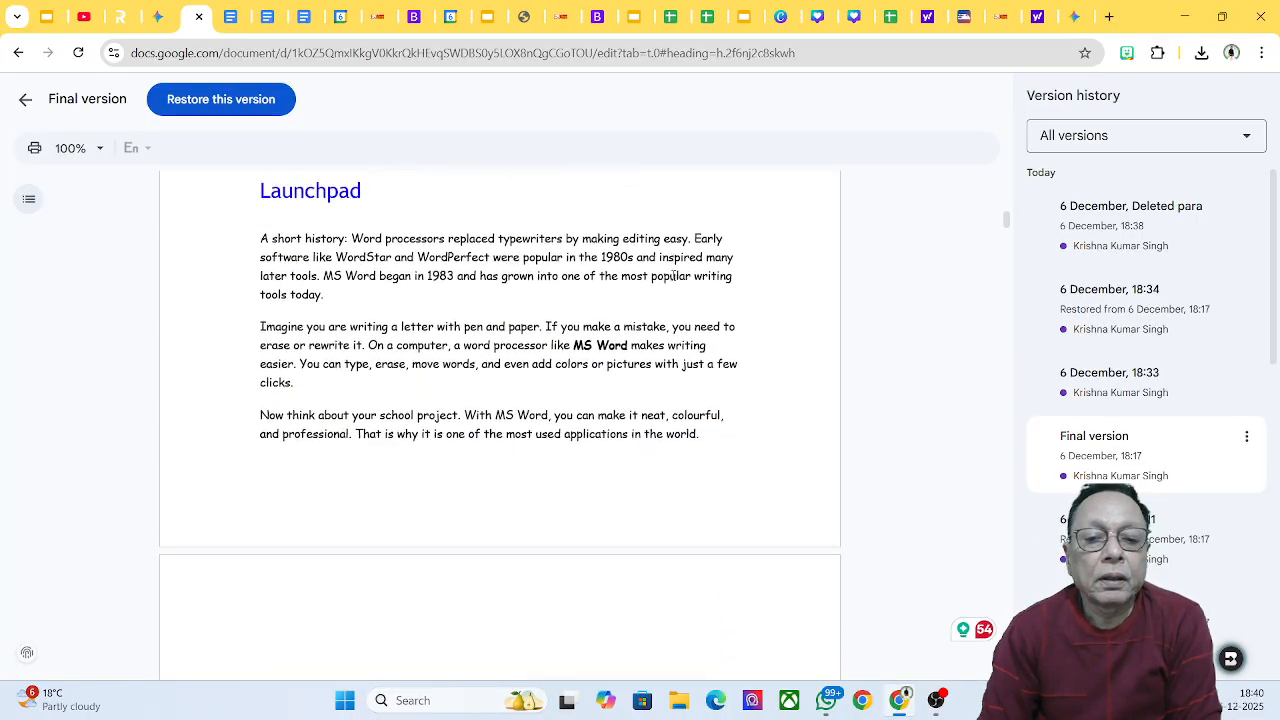
scroll(673, 275, "up", 3)
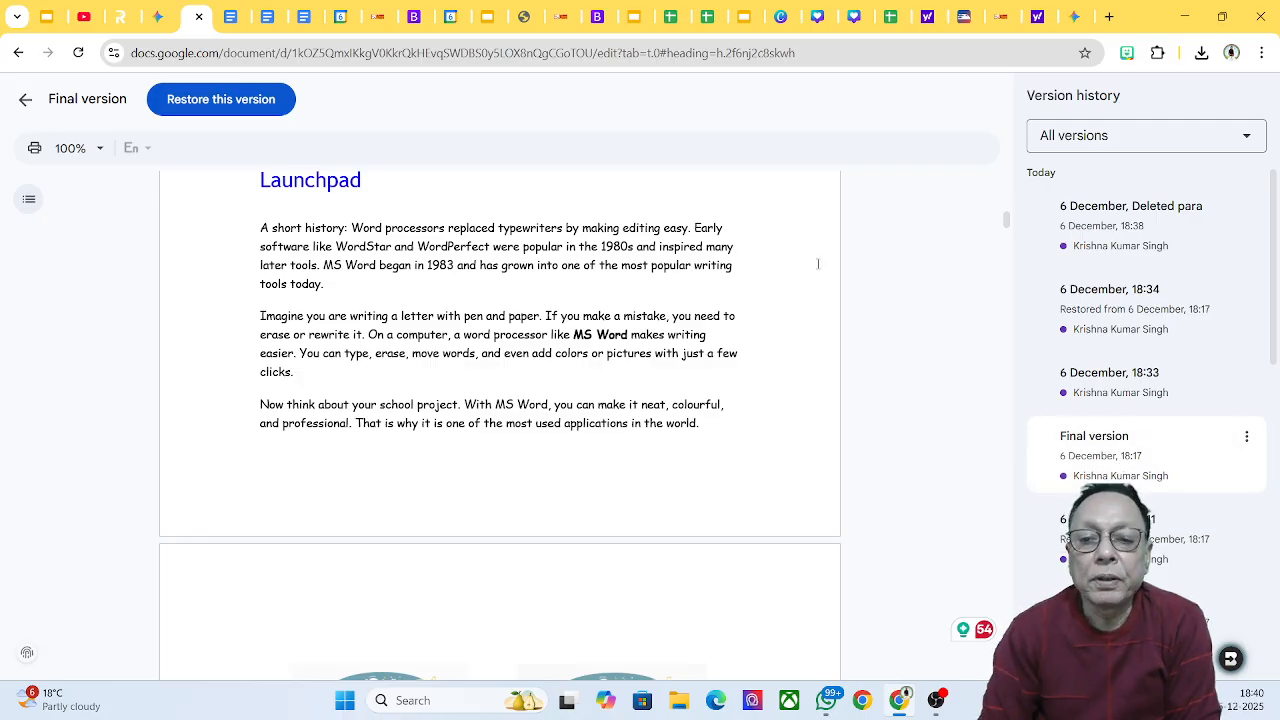
scroll(868, 238, "up", 5)
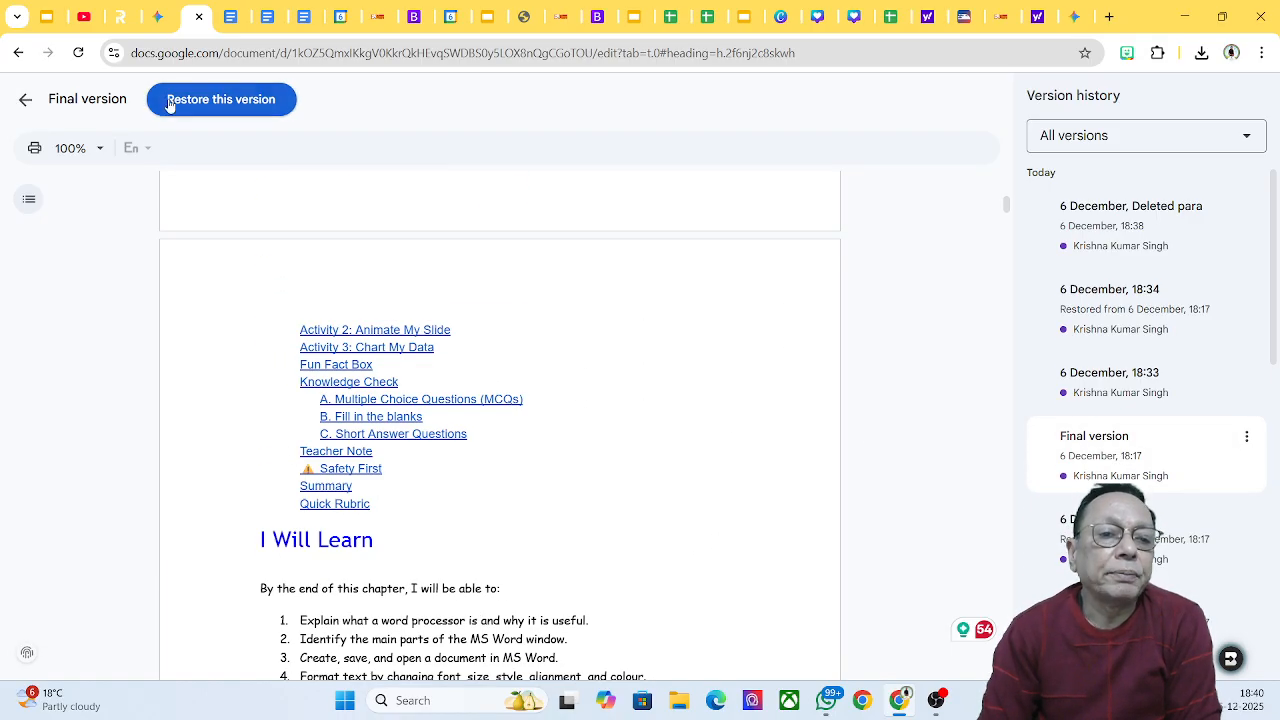
Step: Restore the 'Final version' and confirm the school-project paragraph is back under Launchpad
left_click(220, 107)
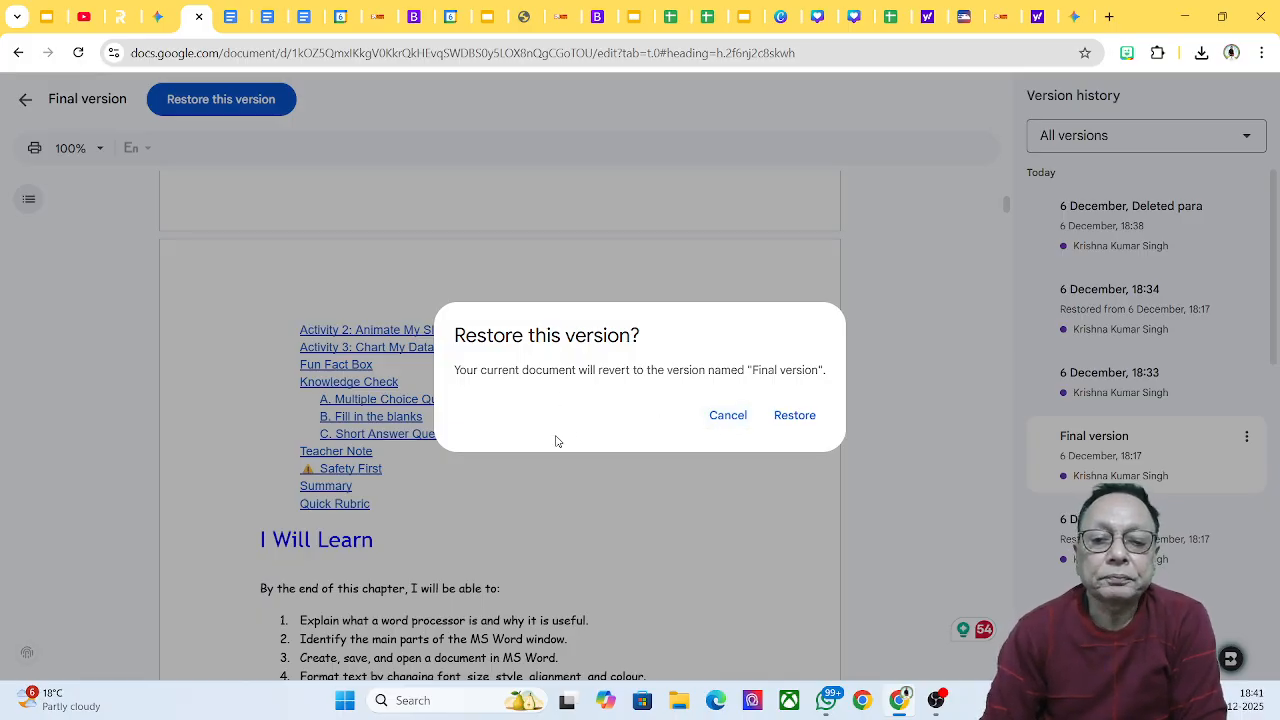
left_click(799, 421)
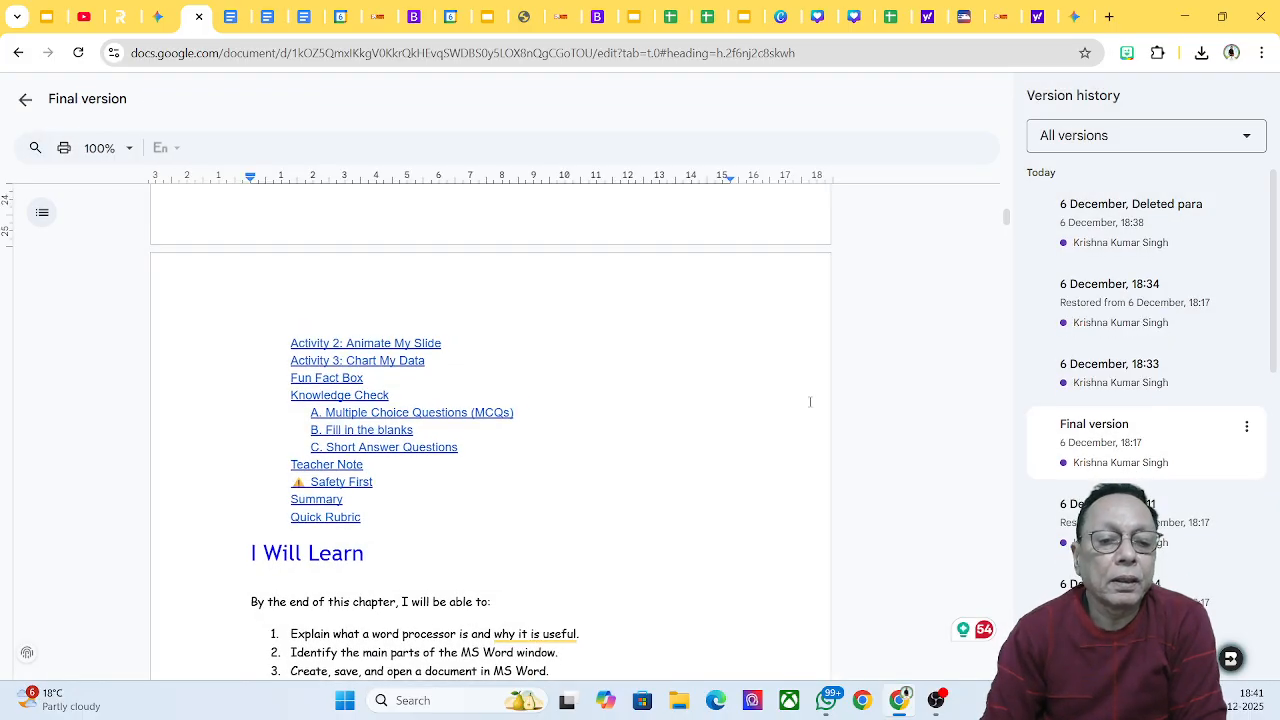
scroll(806, 407, "down", 3)
scroll(805, 404, "down", 5)
scroll(803, 404, "down", 2)
scroll(803, 406, "up", 8)
scroll(805, 411, "up", 10)
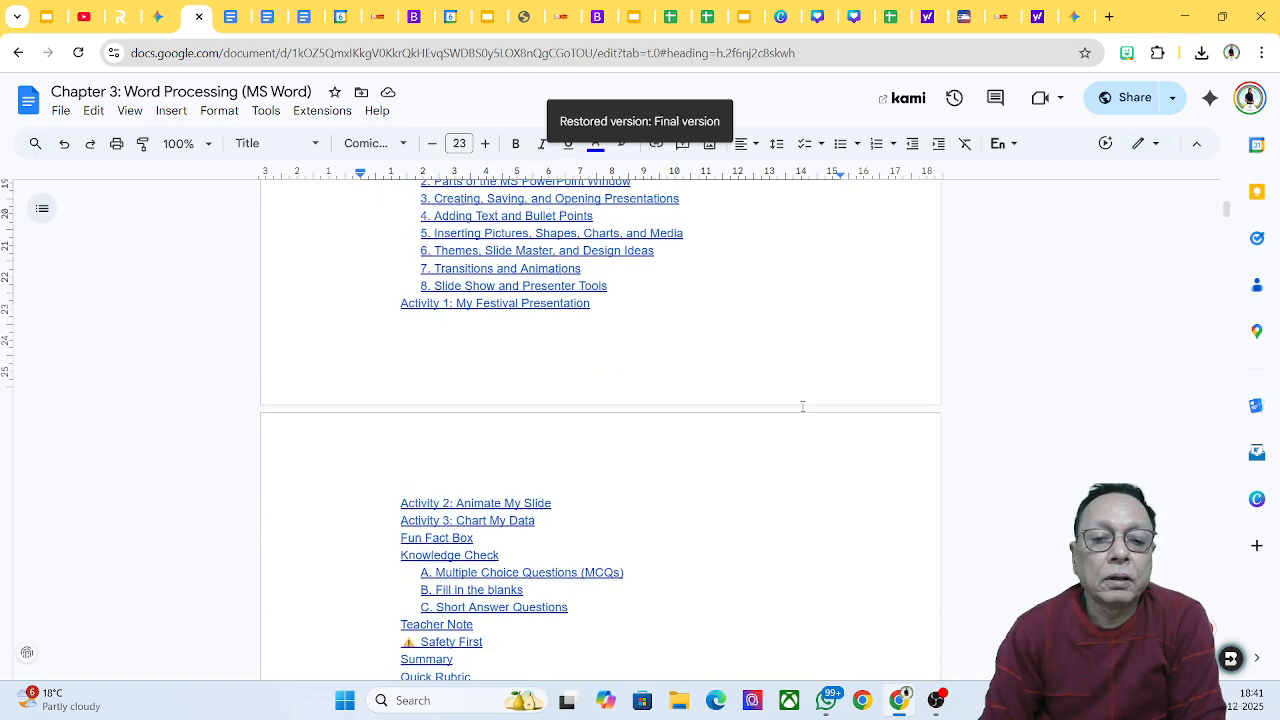
scroll(803, 412, "down", 12)
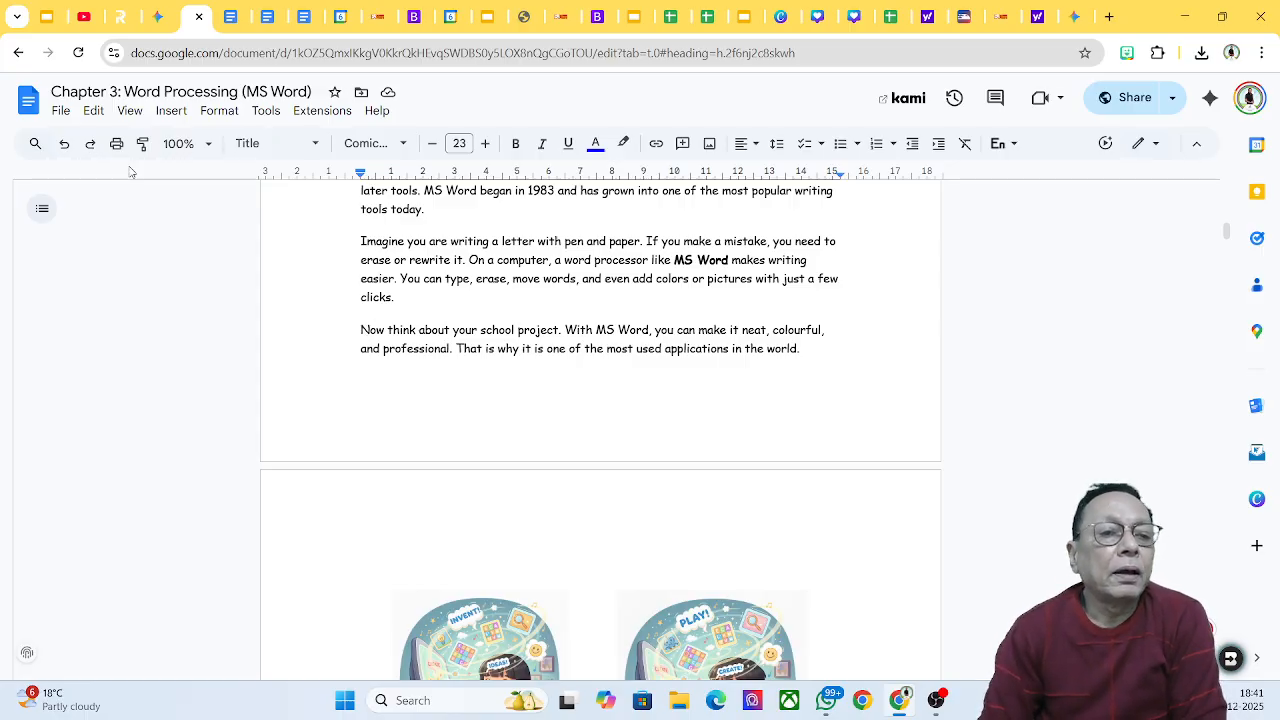
Step: Open version history and load the 18:38 '6 December, Deleted para' version preview
left_click(61, 113)
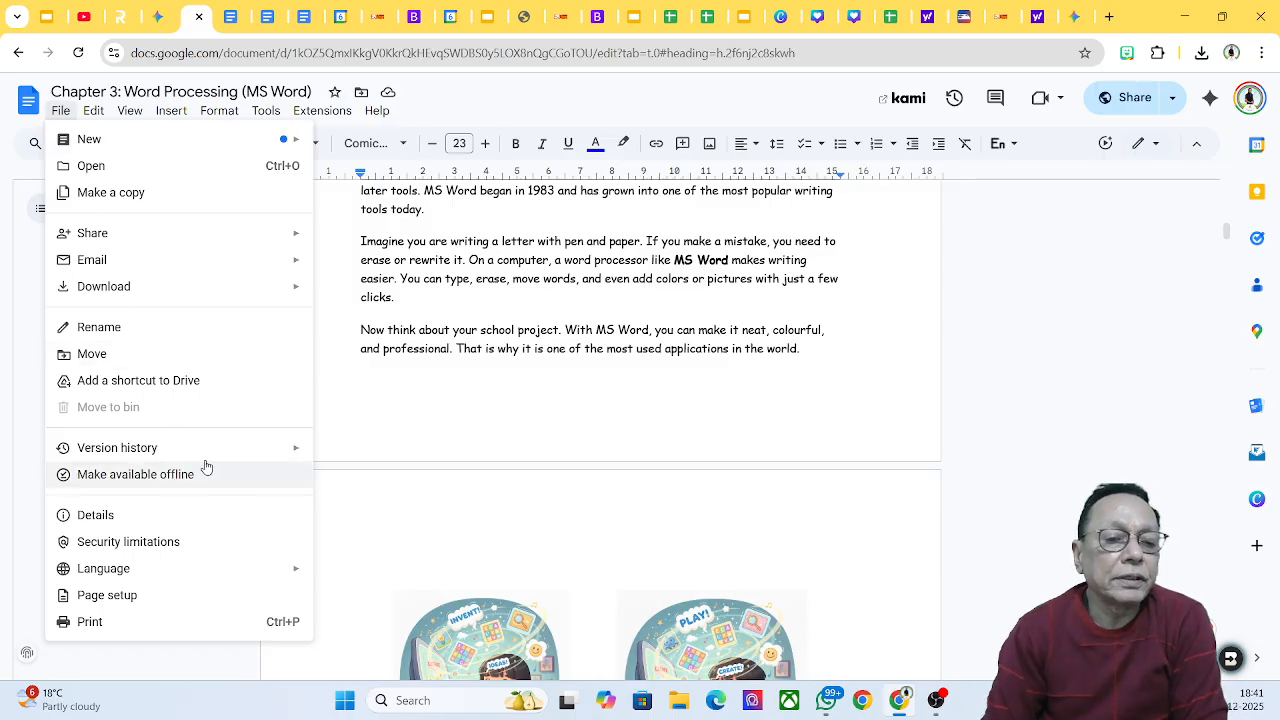
mouse_move(227, 453)
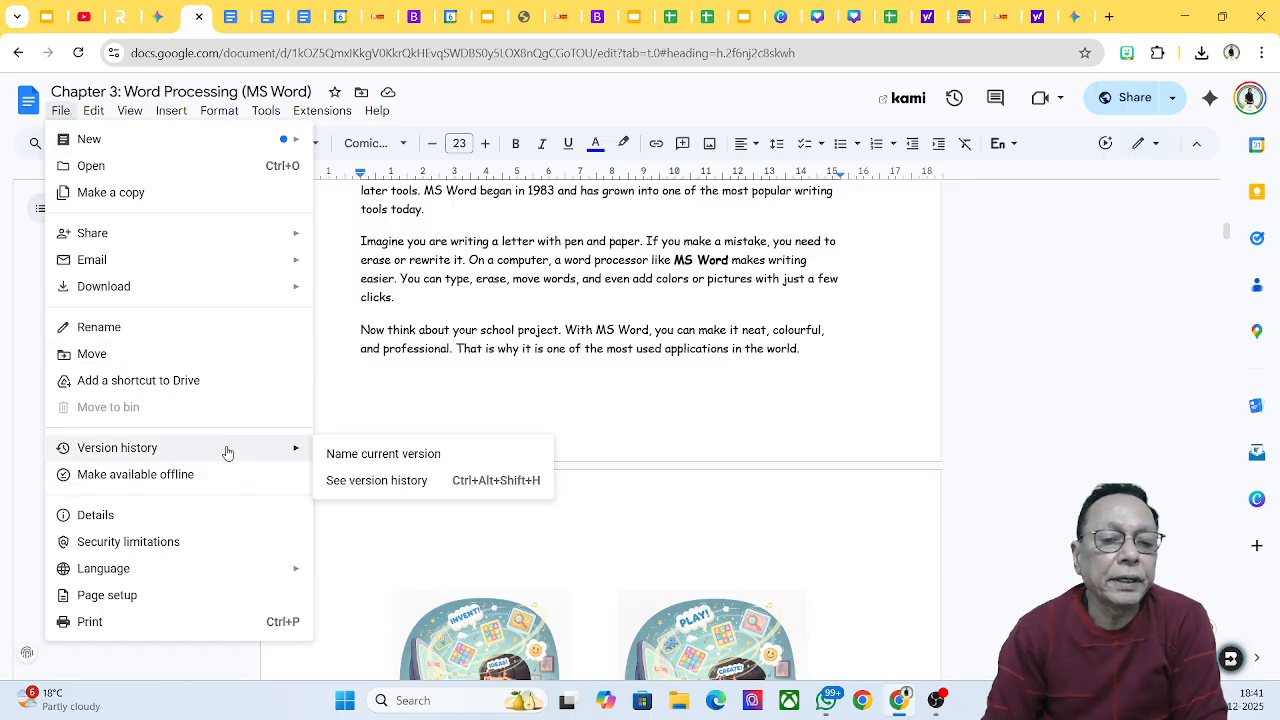
left_click(362, 481)
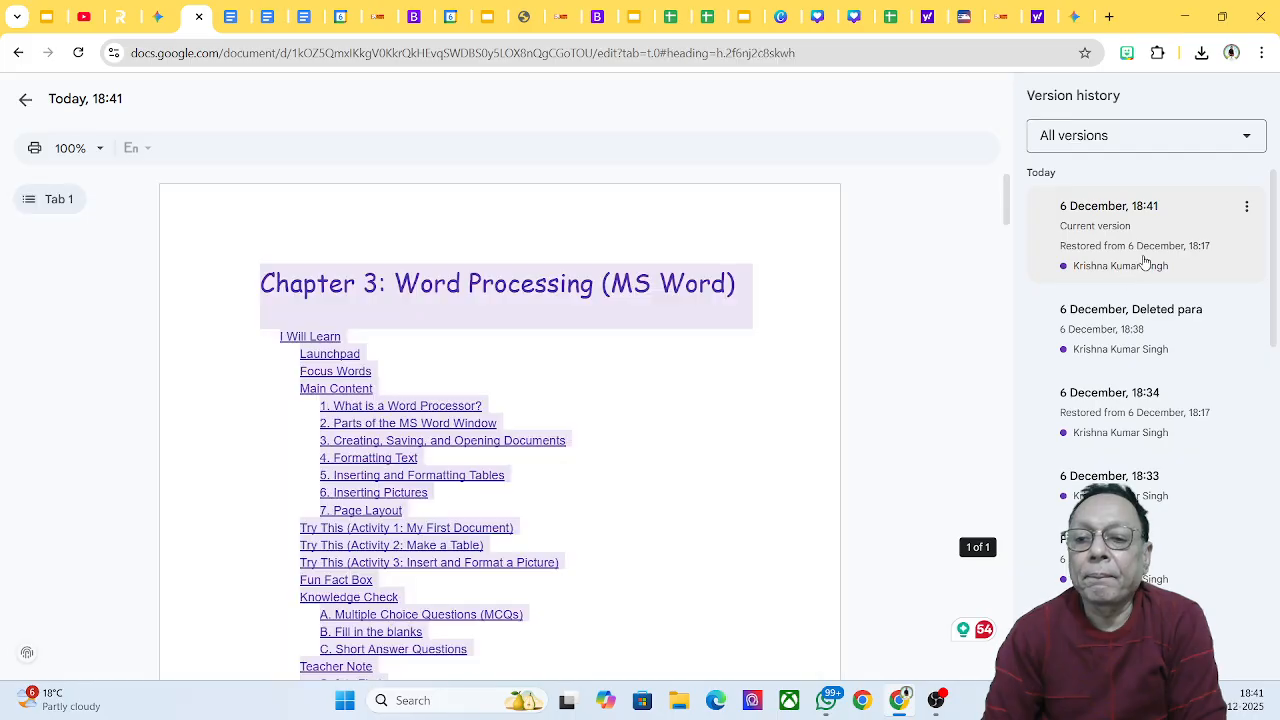
left_click(1150, 305)
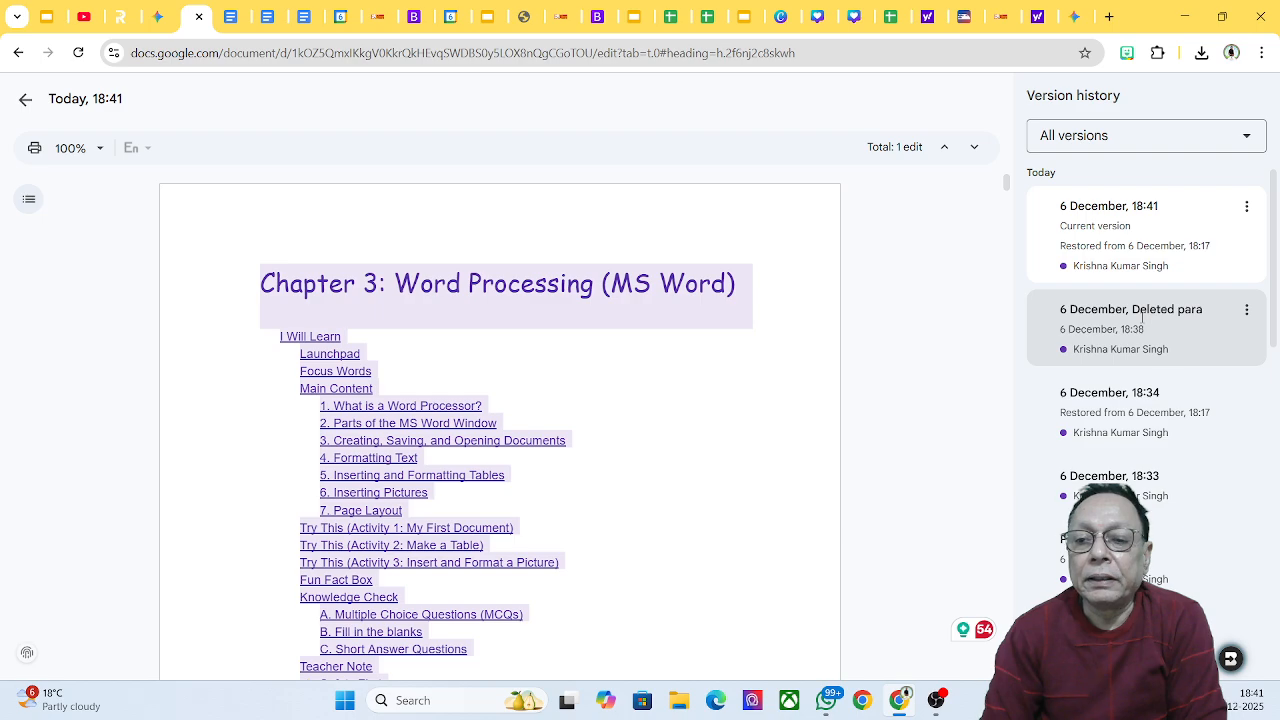
left_click(1143, 313)
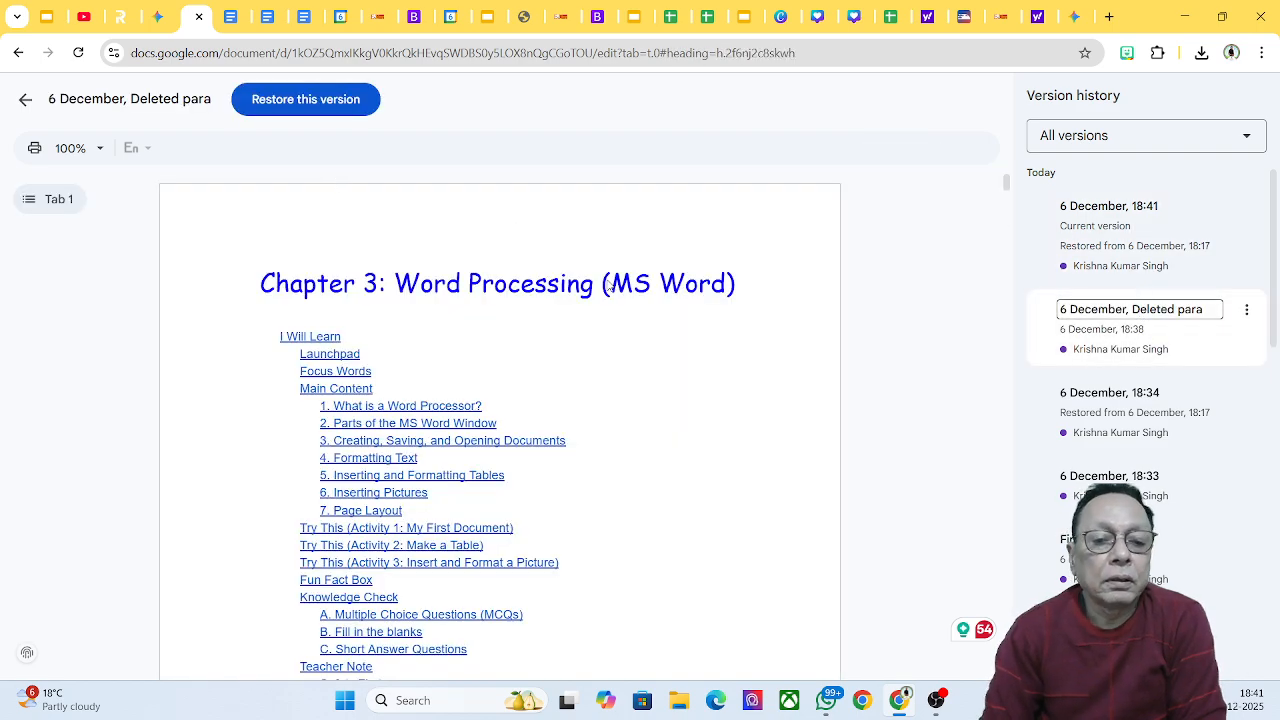
scroll(605, 283, "down", 5)
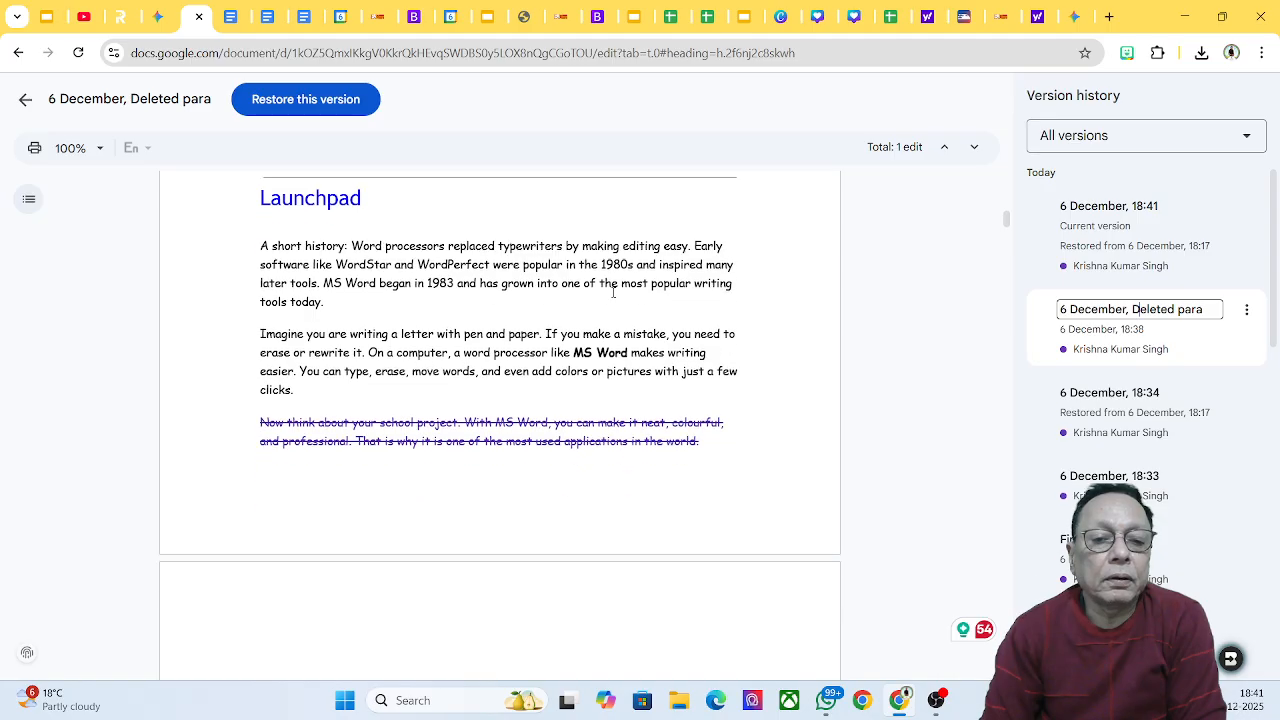
Step: Restore the '6 December, Deleted para' version and scroll through the reverted document
left_click(294, 103)
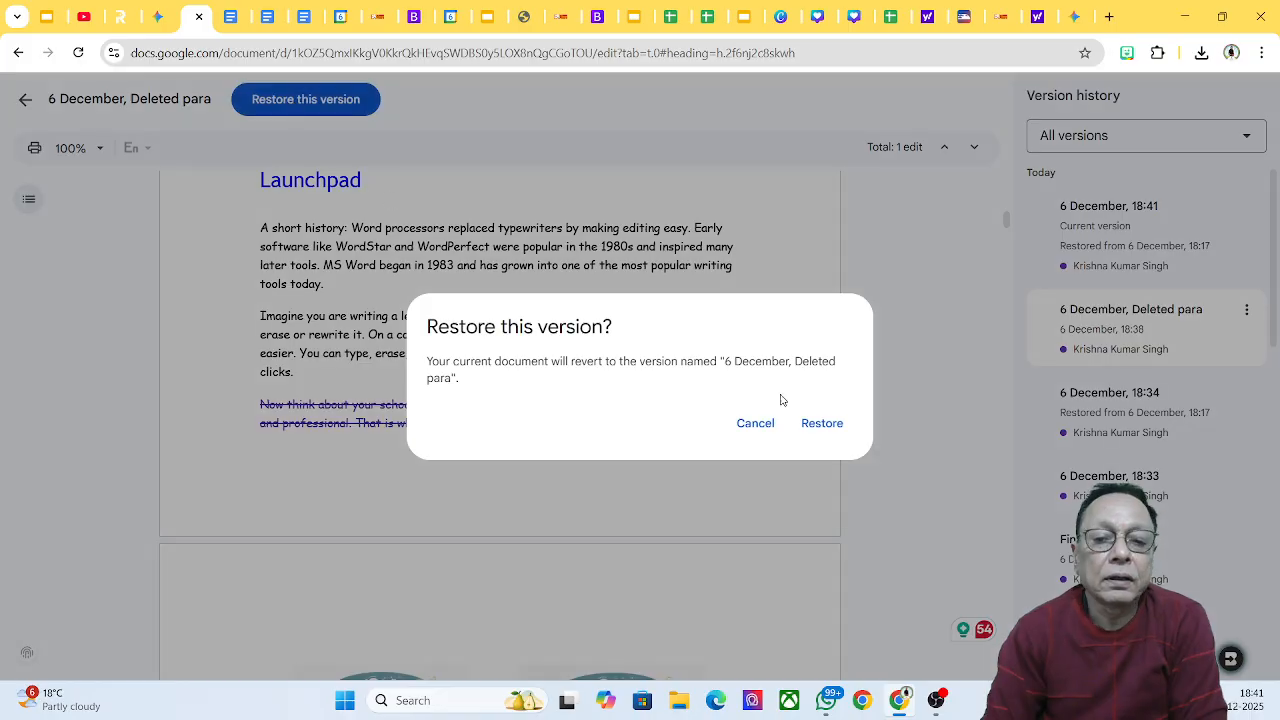
left_click(809, 428)
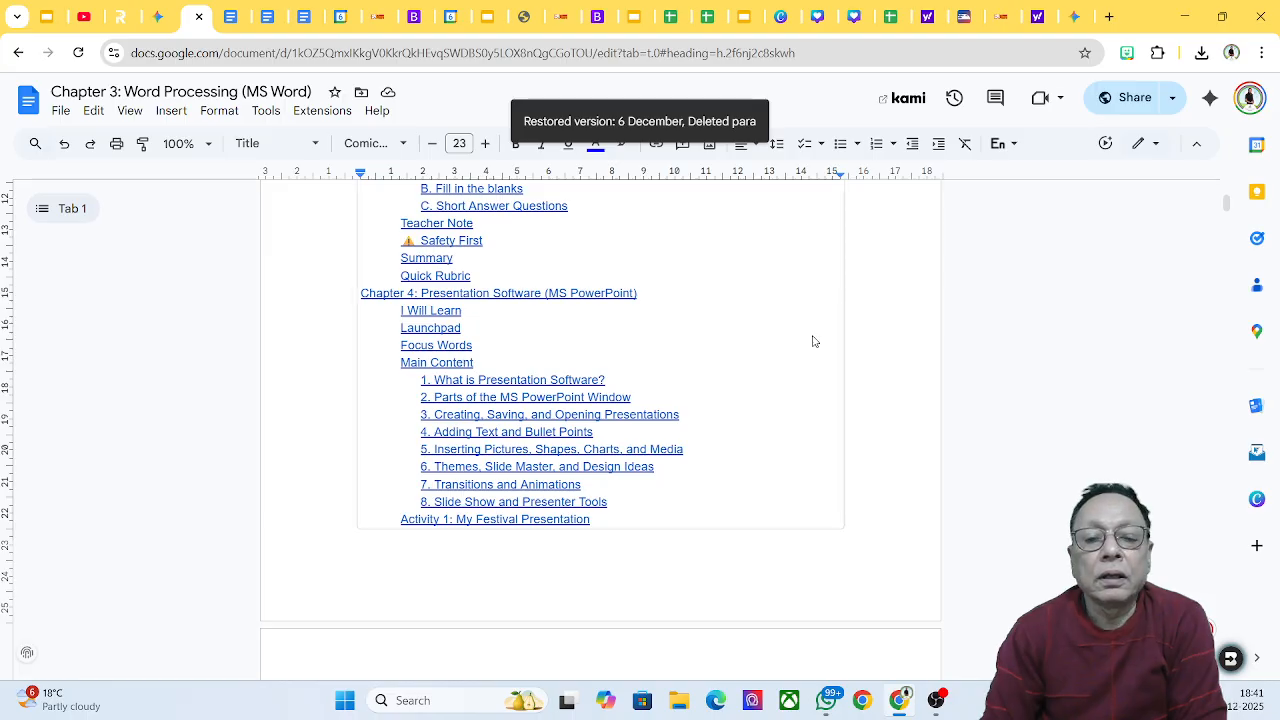
scroll(809, 346, "down", 4)
scroll(806, 350, "down", 4)
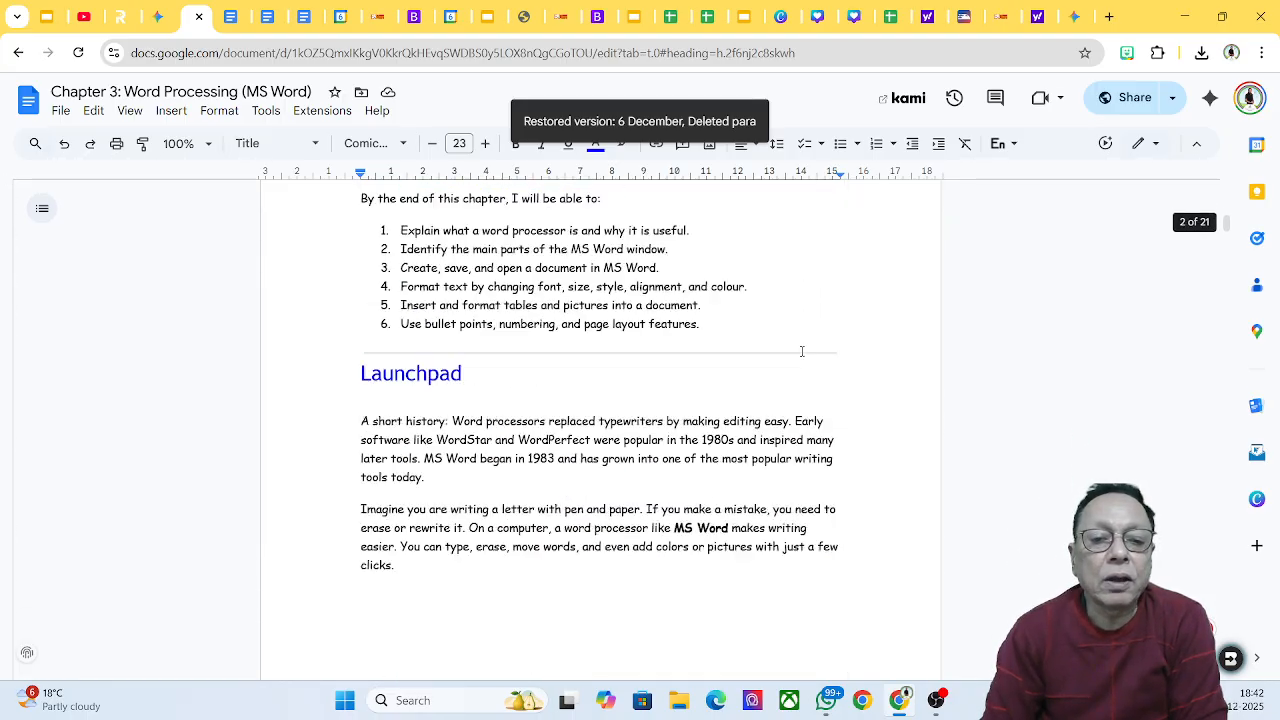
scroll(619, 505, "down", 4)
scroll(617, 520, "up", 4)
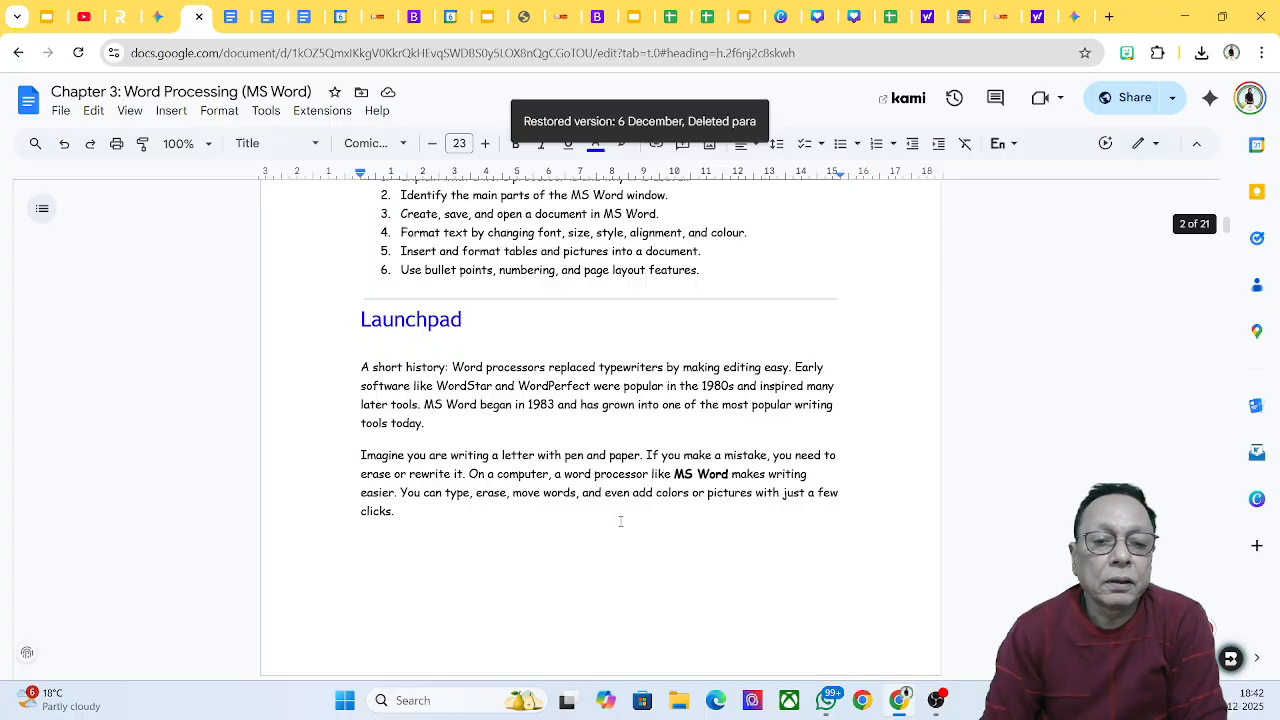
scroll(620, 515, "up", 6)
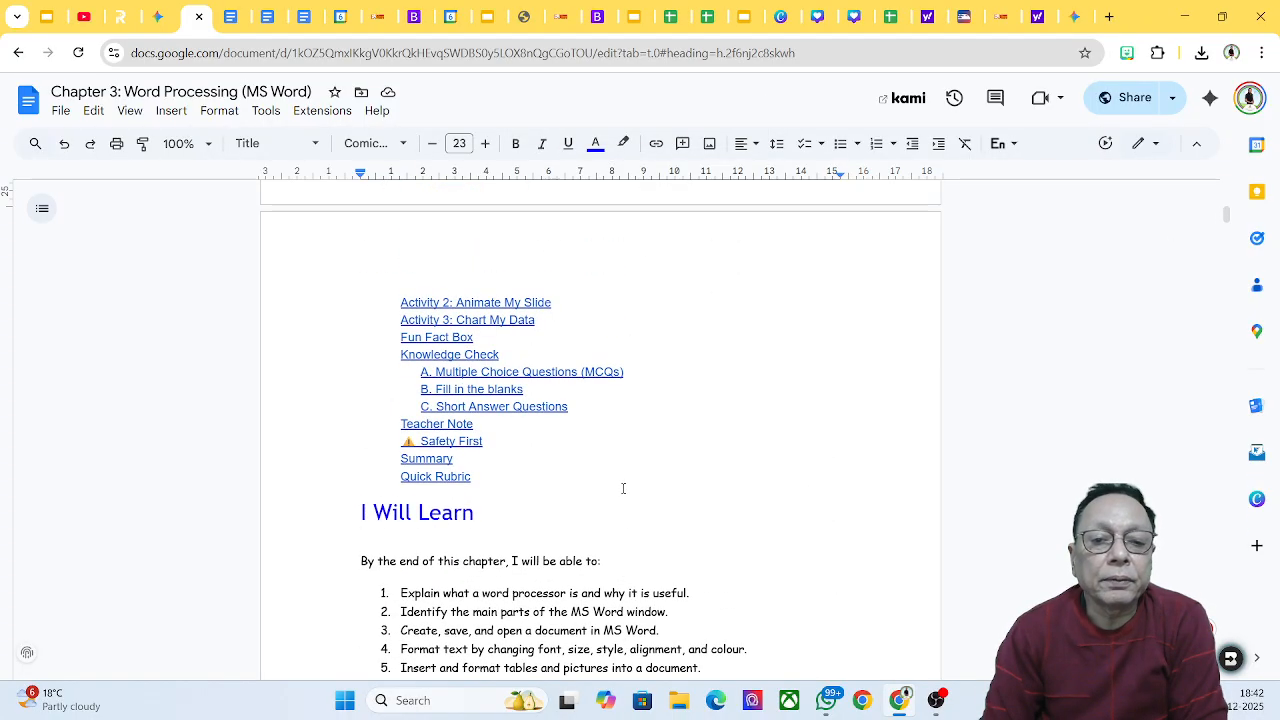
scroll(575, 429, "up", 5)
scroll(575, 429, "up", 5)
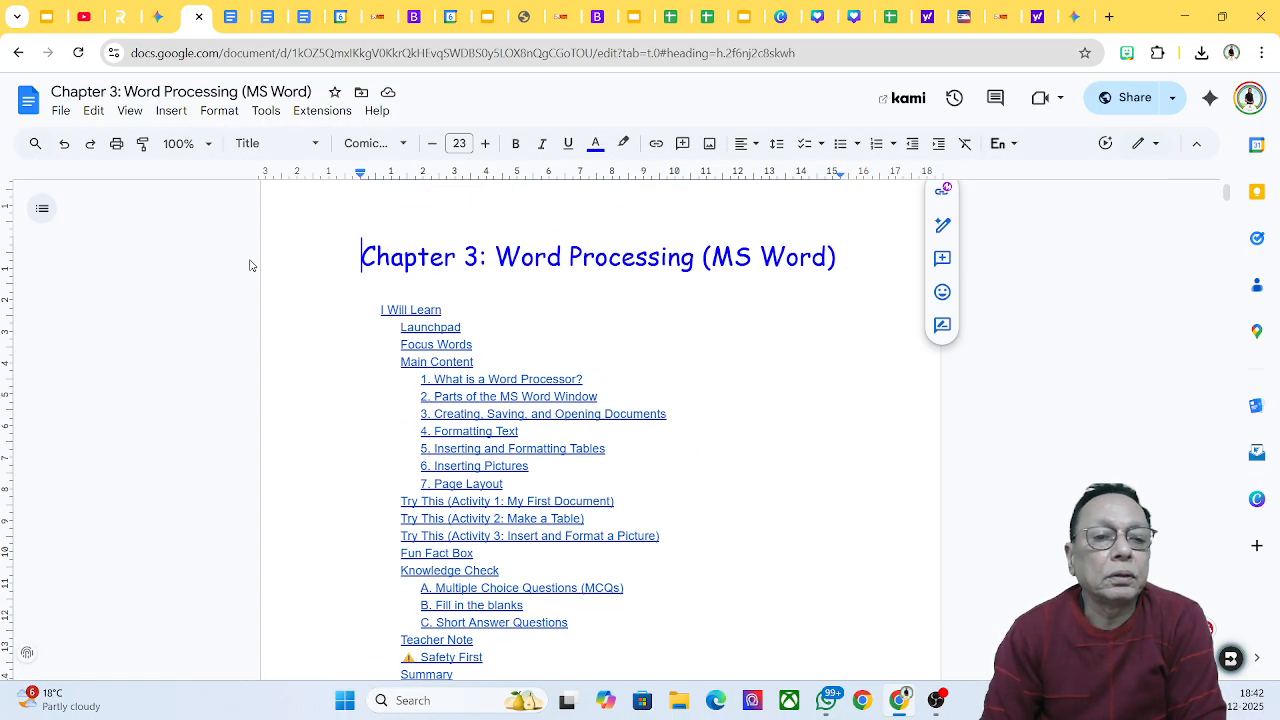
Step: Select 'Final version' in version history and restore it, bringing back the school-project paragraph
left_click(61, 113)
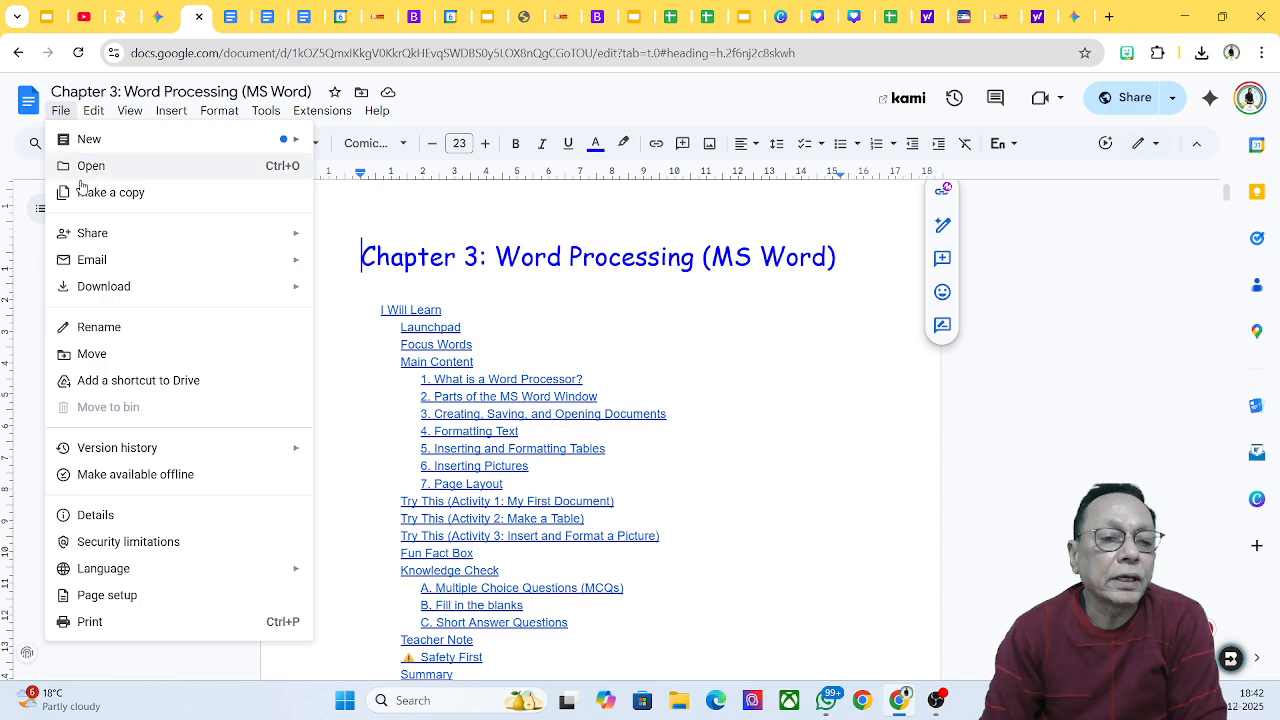
mouse_move(148, 452)
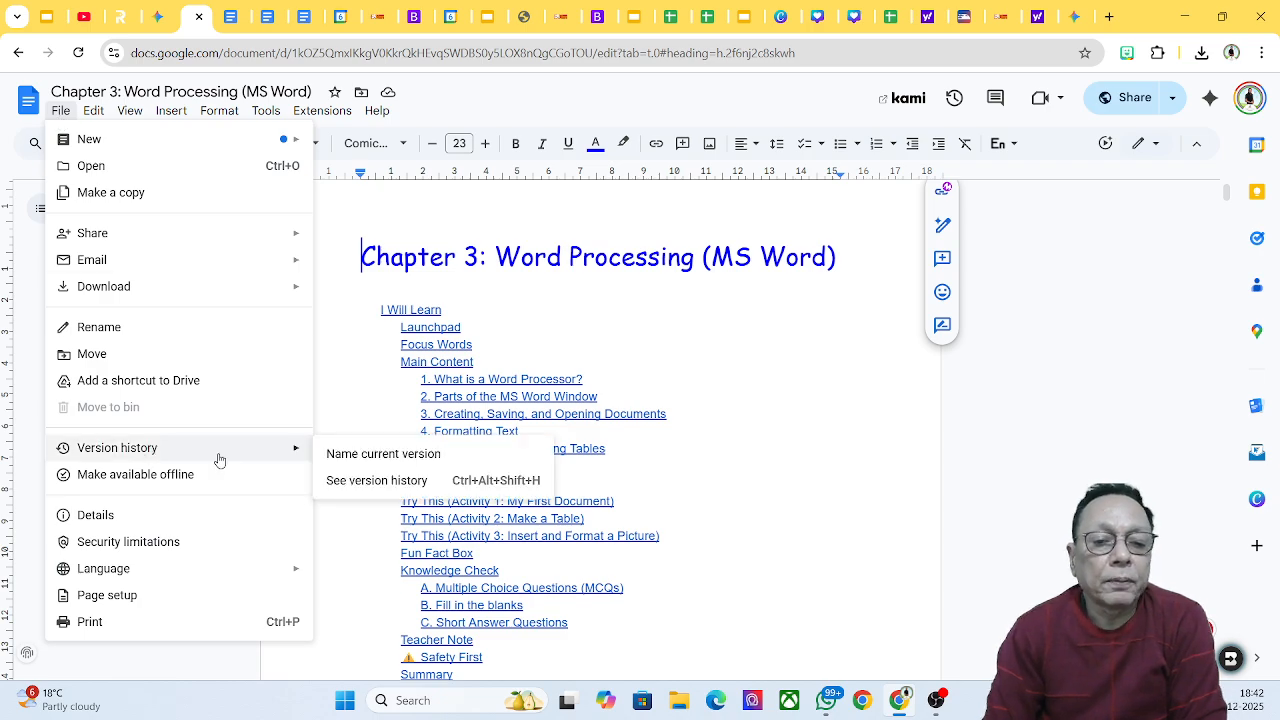
left_click(379, 481)
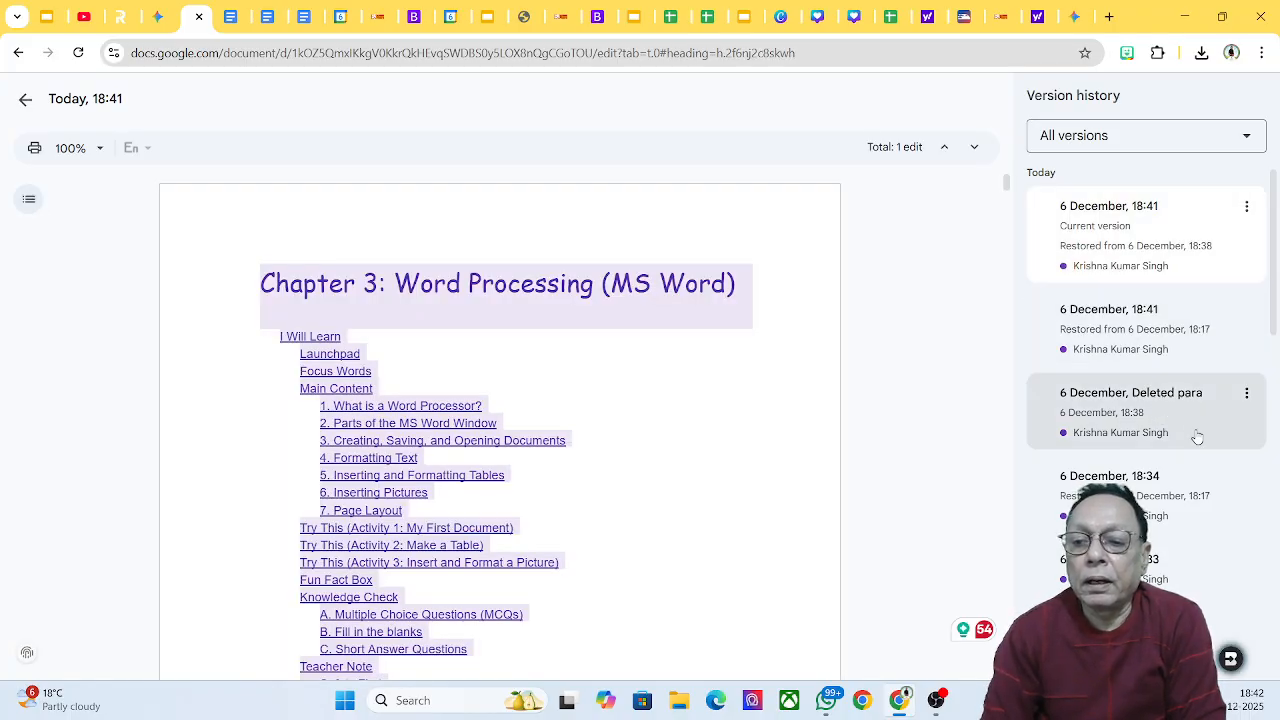
scroll(1205, 462, "down", 1)
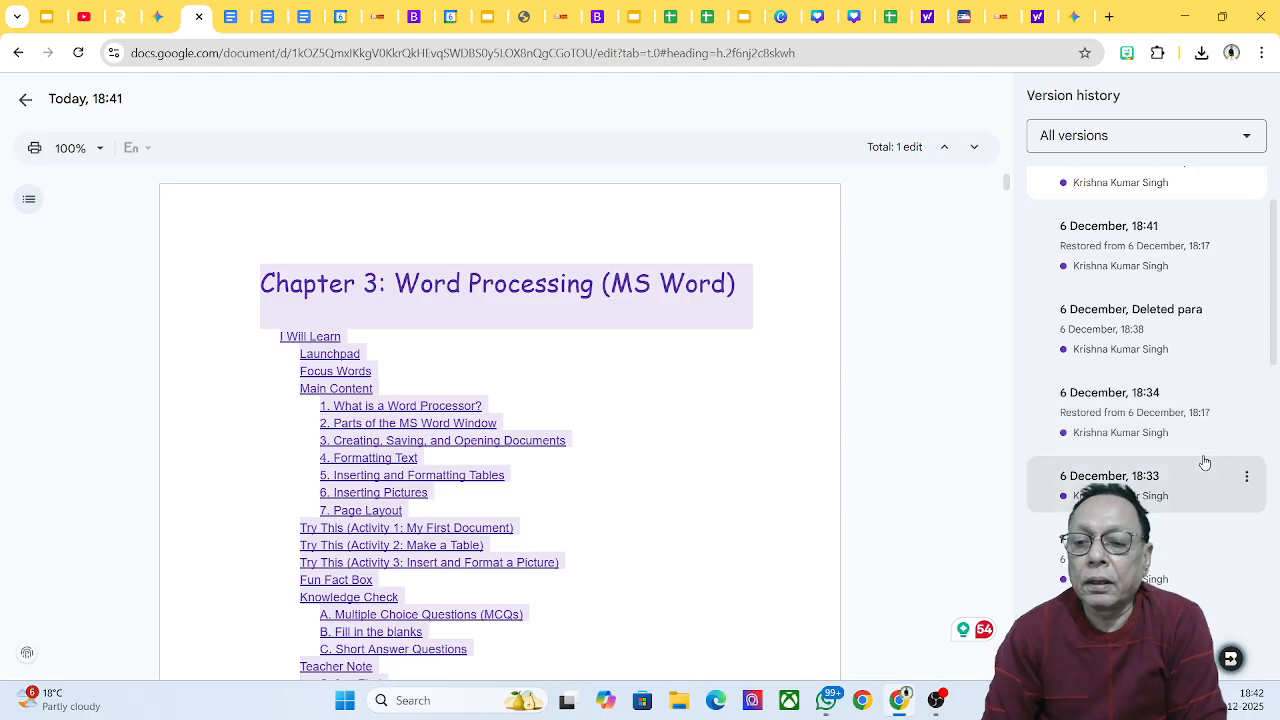
scroll(1211, 452, "down", 1)
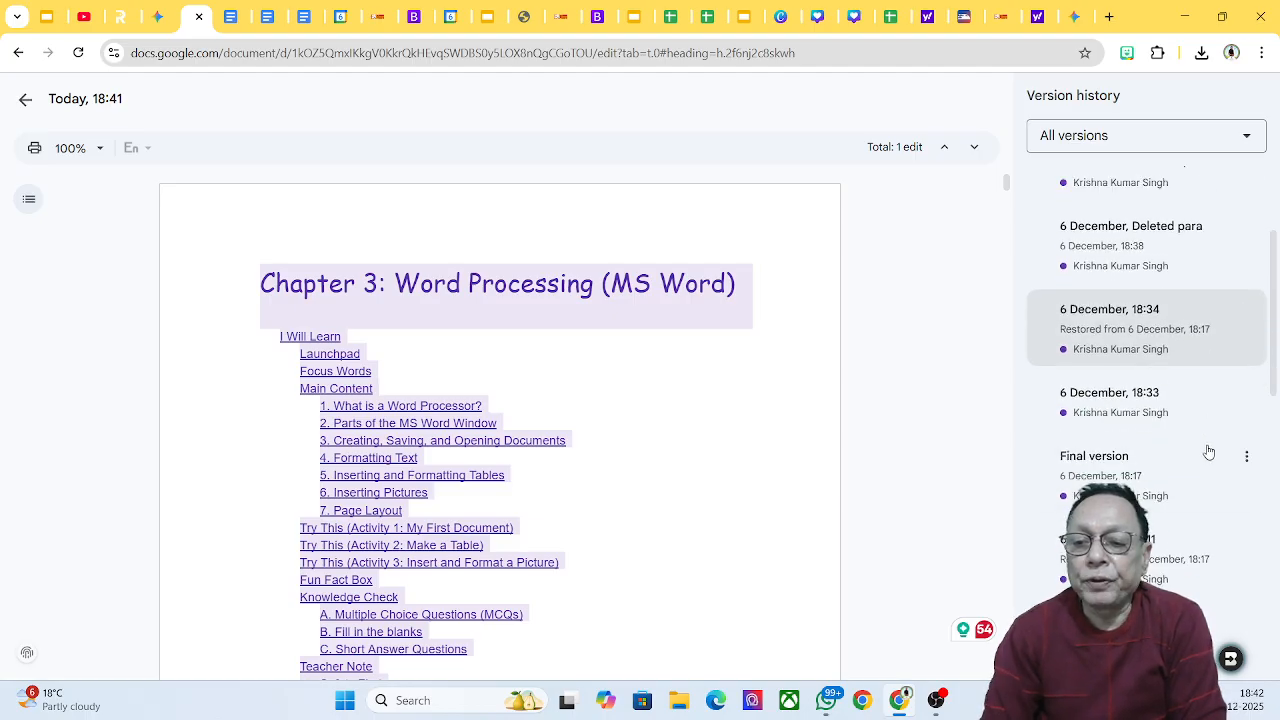
left_click(1122, 480)
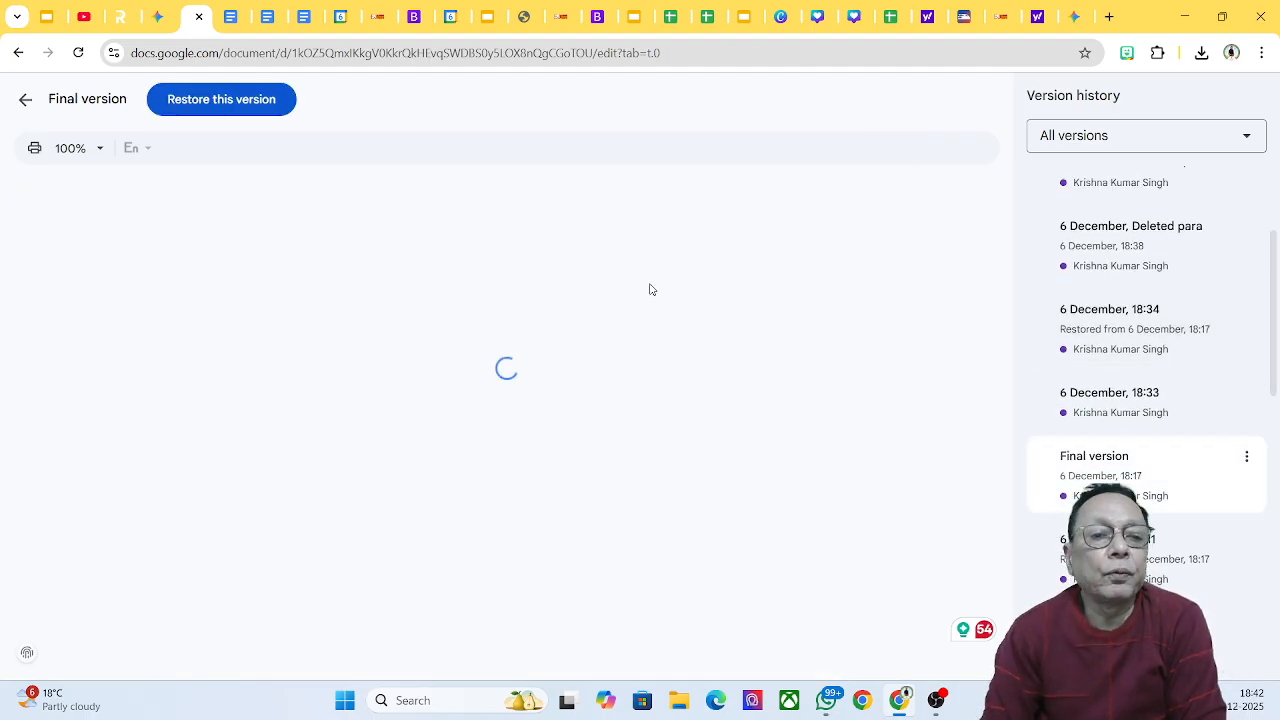
left_click(243, 104)
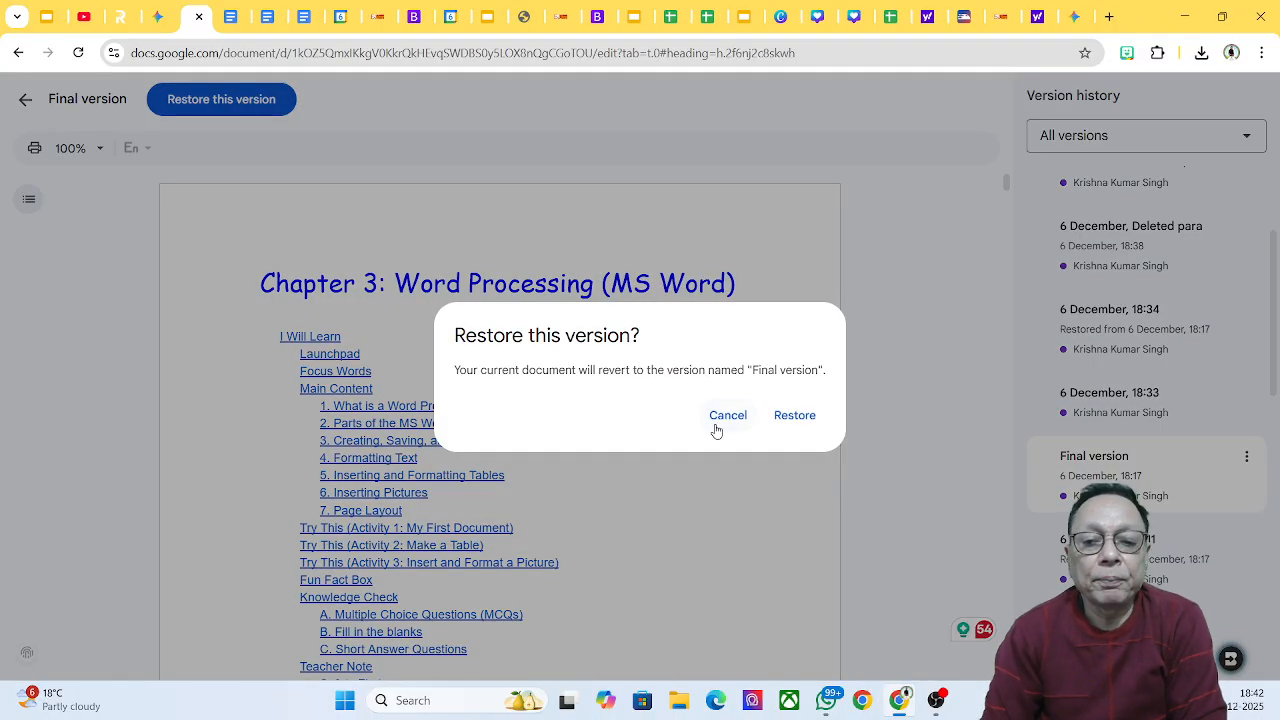
left_click(794, 415)
scroll(903, 343, "down", 10)
scroll(841, 355, "down", 6)
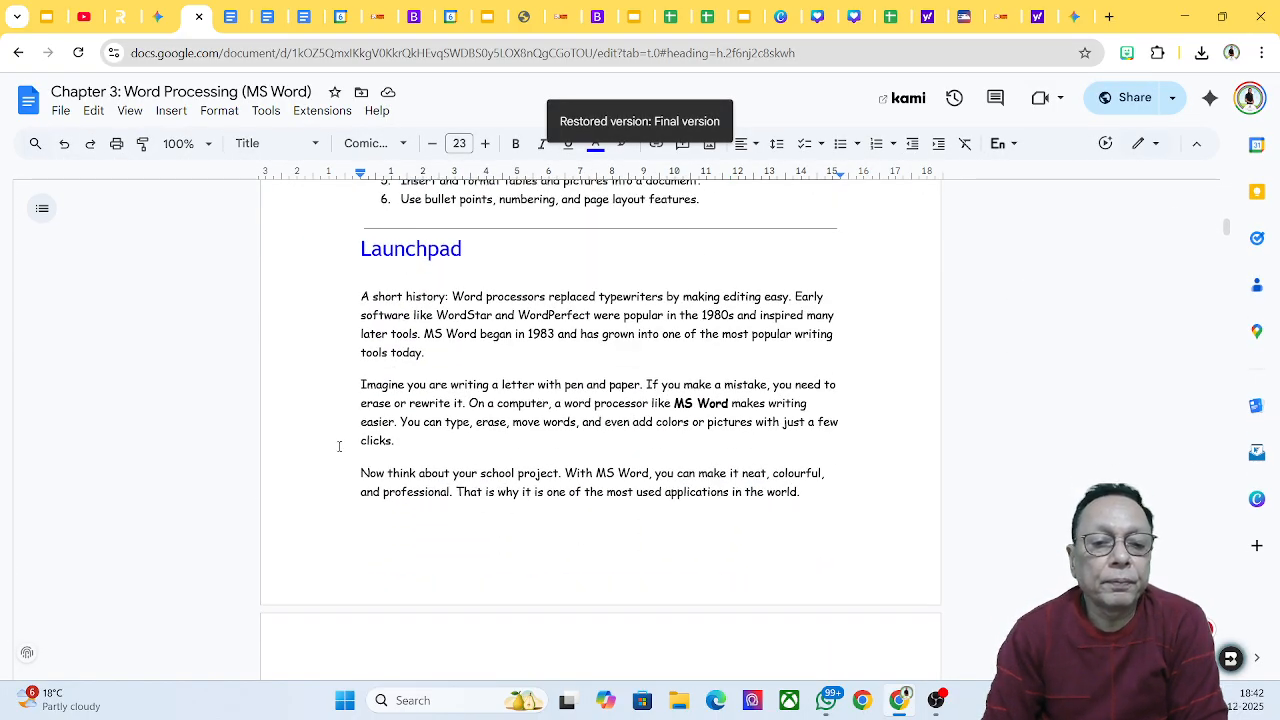
left_click_drag(343, 462, 858, 472)
scroll(915, 379, "up", 10)
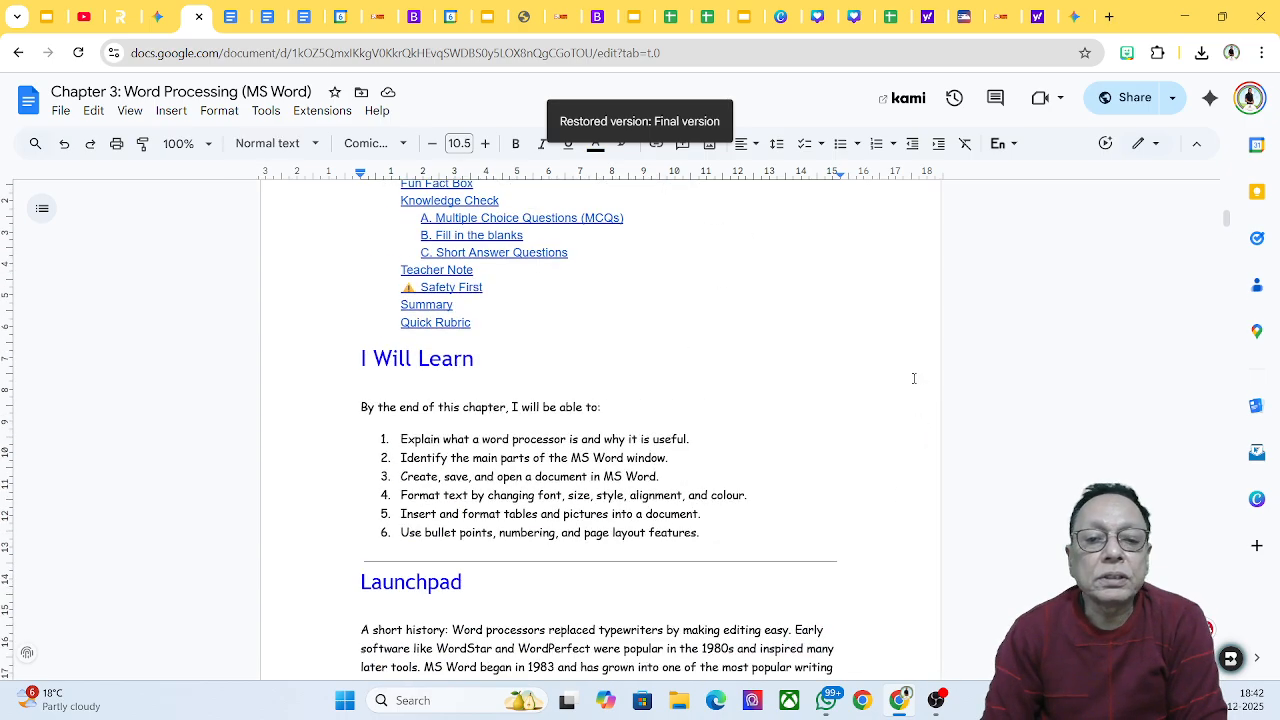
scroll(911, 380, "up", 10)
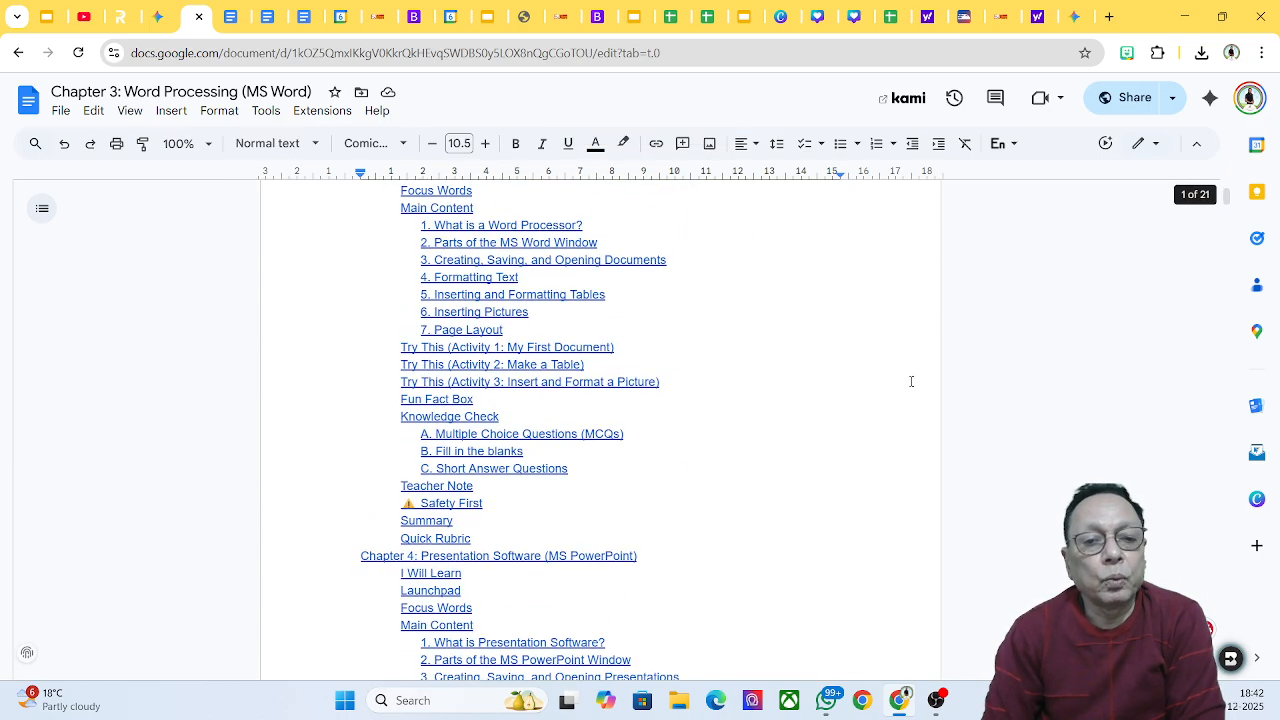
scroll(911, 381, "down", 8)
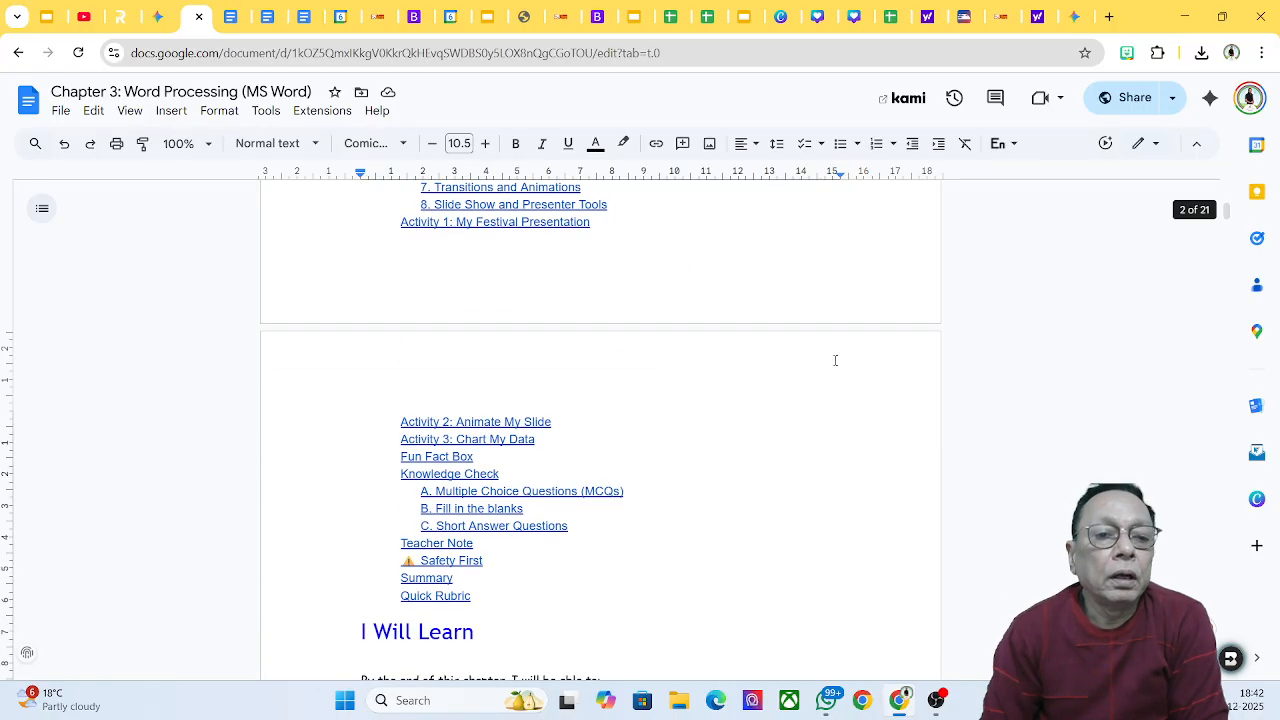
left_click(263, 112)
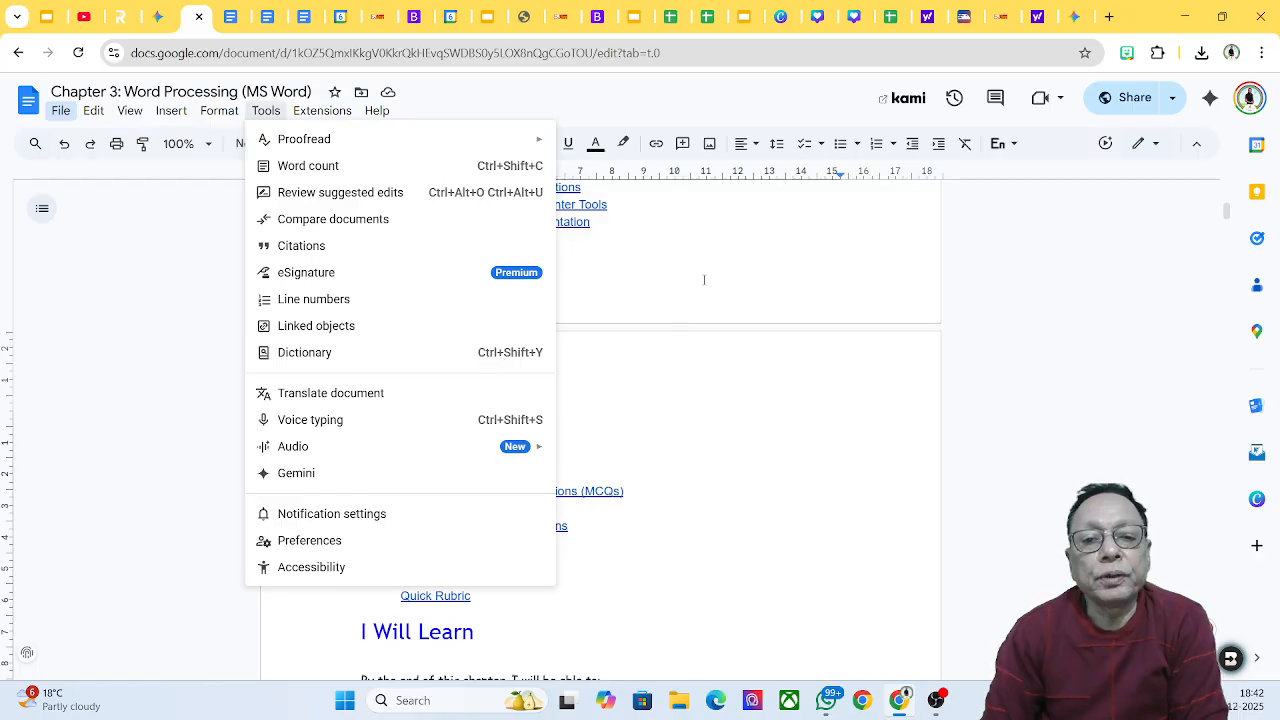
scroll(704, 280, "up", 5)
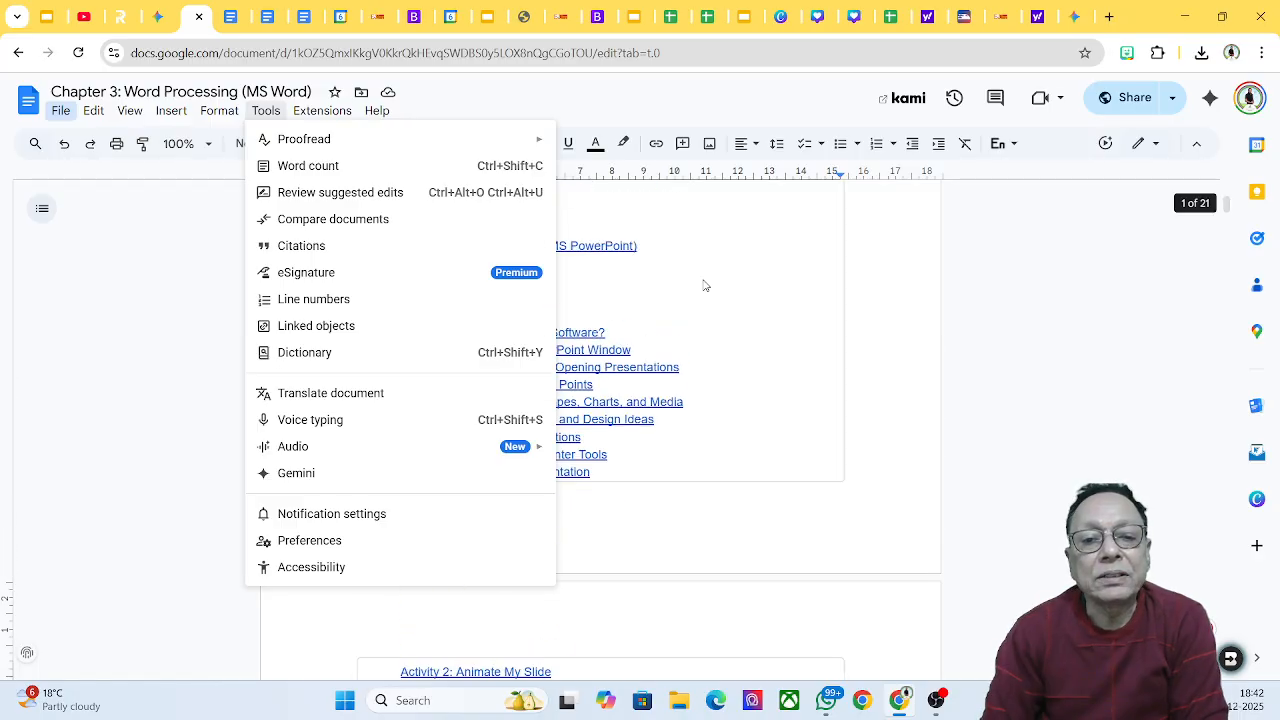
left_click(773, 244)
scroll(728, 234, "up", 2)
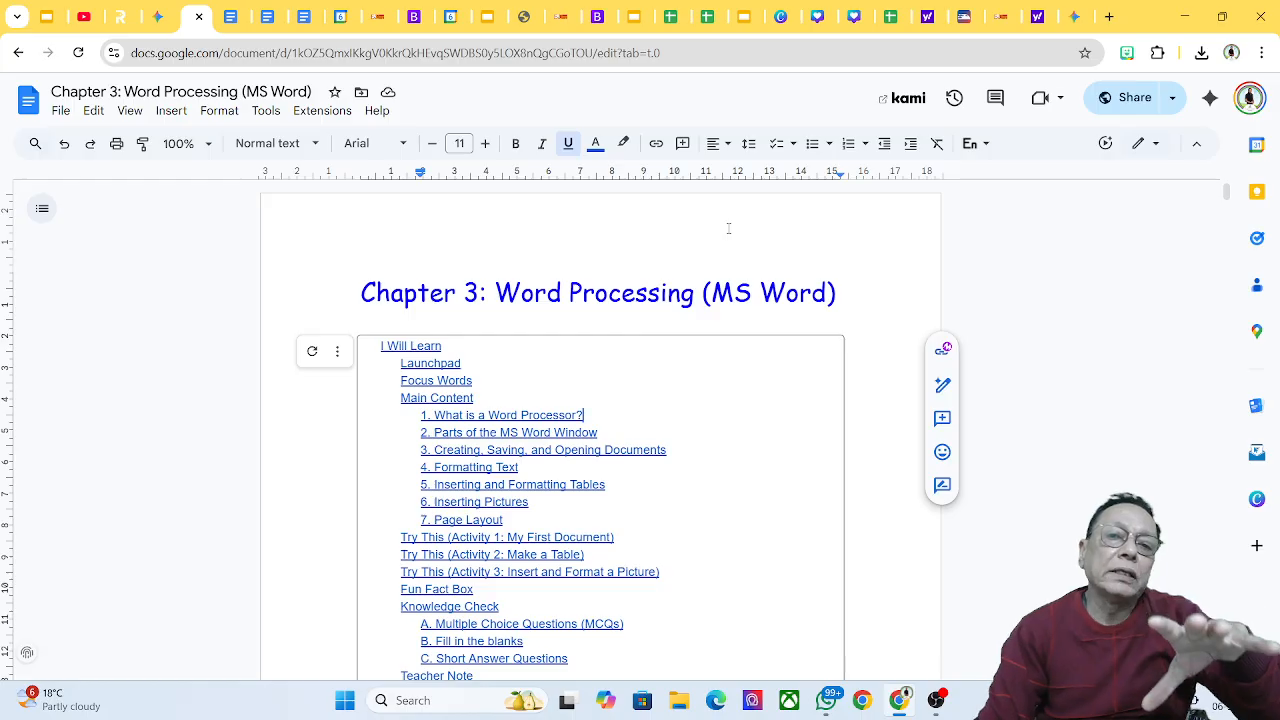
scroll(725, 235, "down", 5)
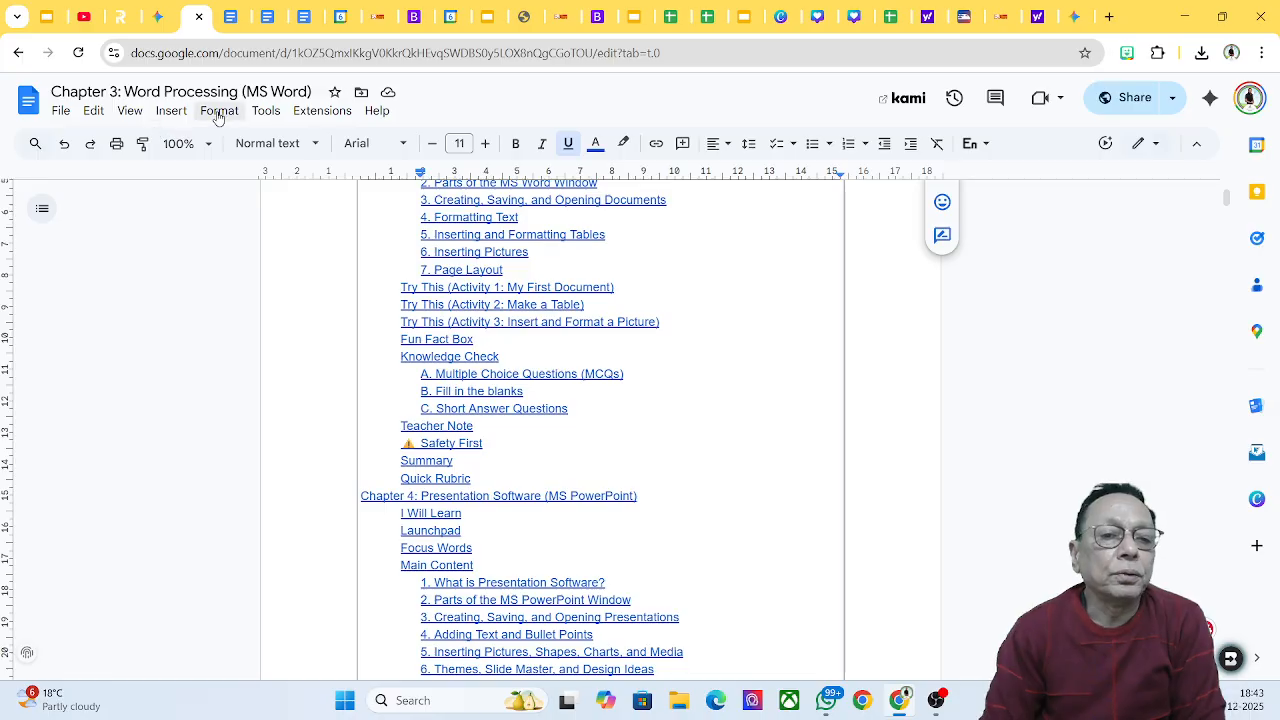
Step: Open Tools > Translate document and pick Gujarati as the target language
left_click(266, 111)
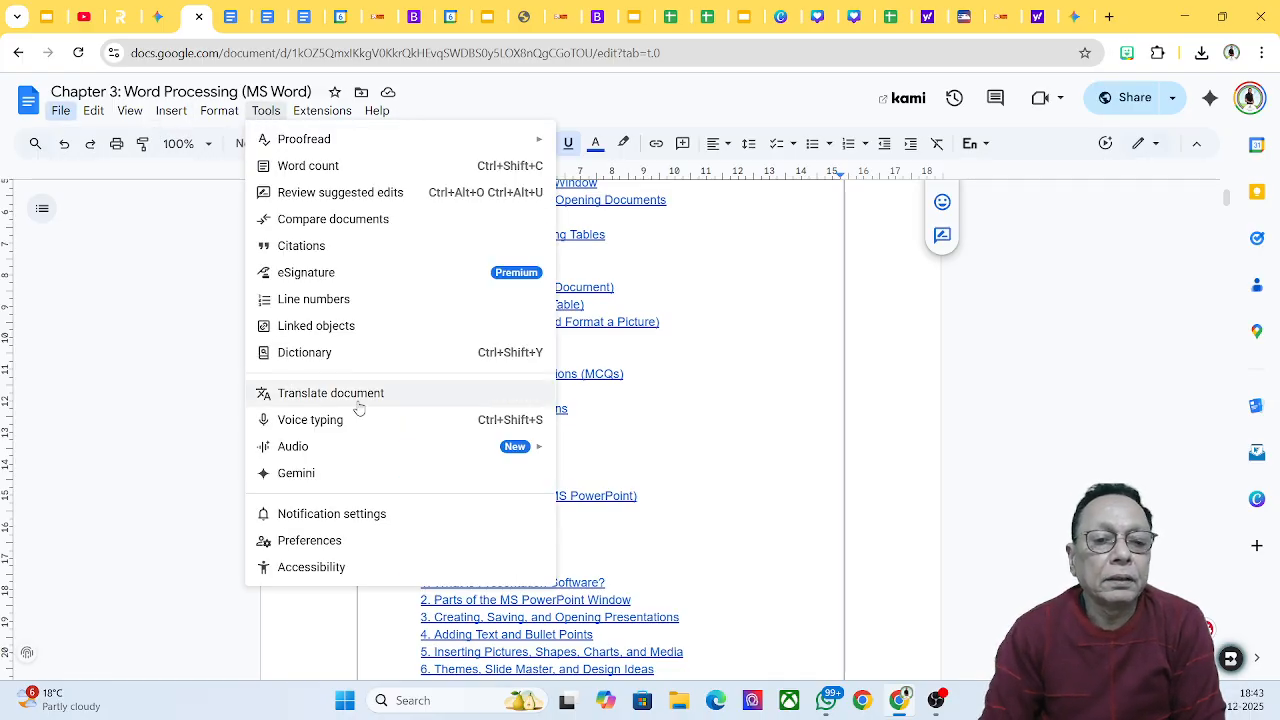
left_click(407, 395)
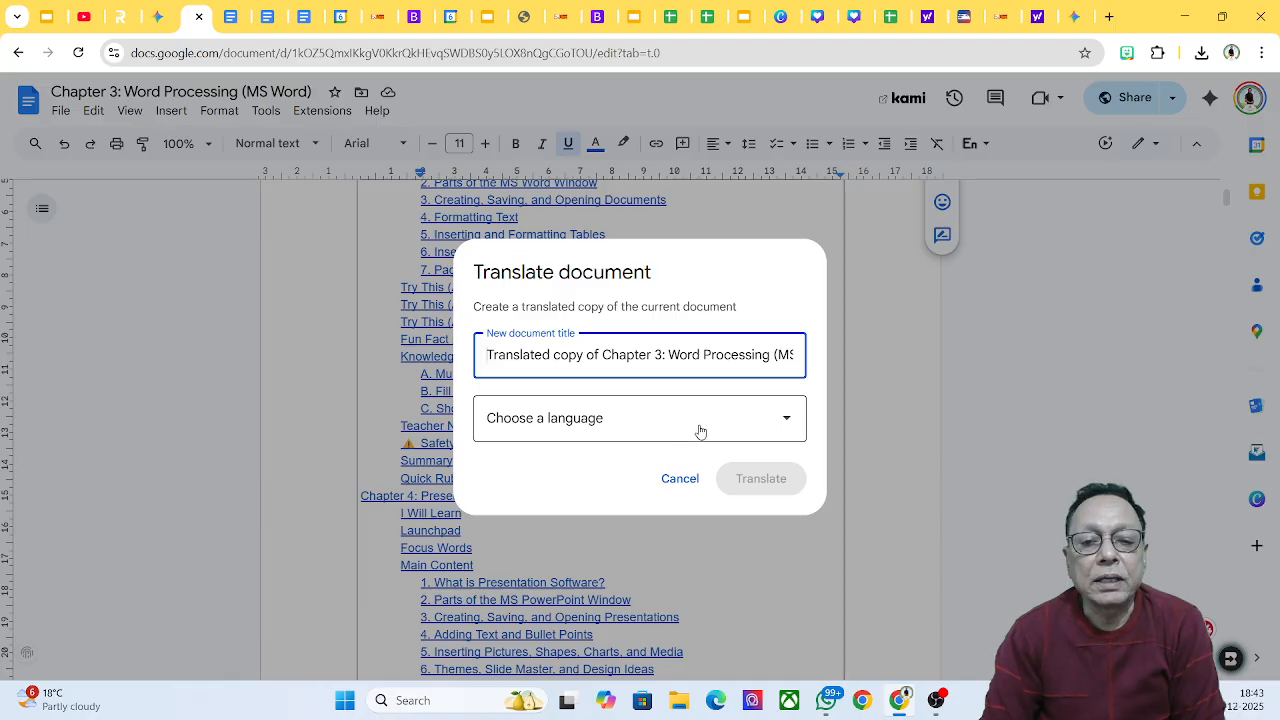
left_click(783, 426)
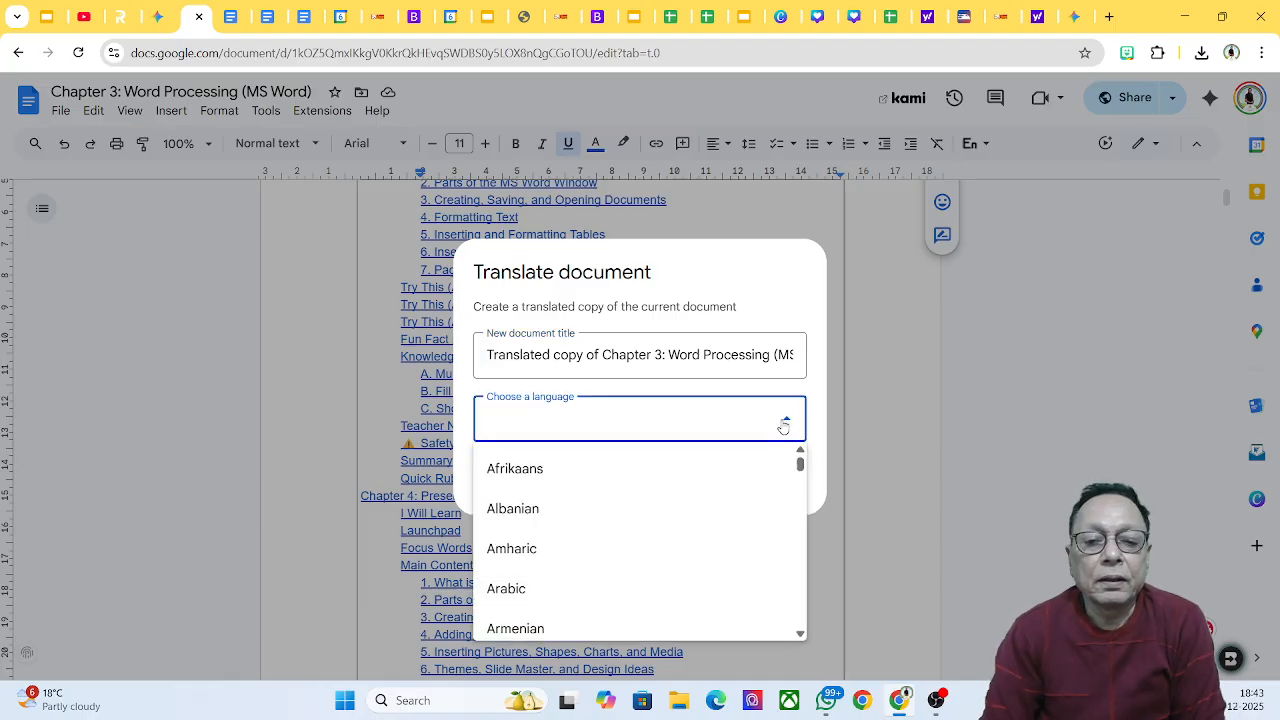
scroll(673, 489, "down", 3)
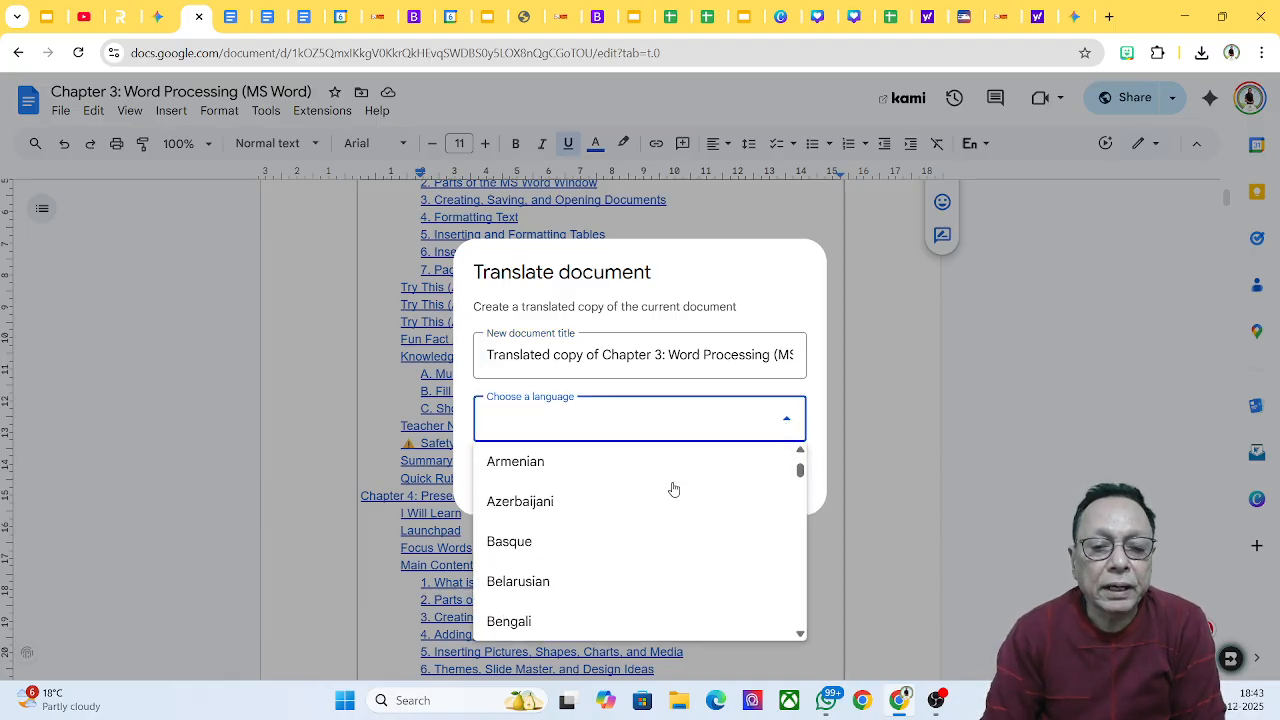
scroll(673, 489, "down", 2)
scroll(673, 489, "down", 4)
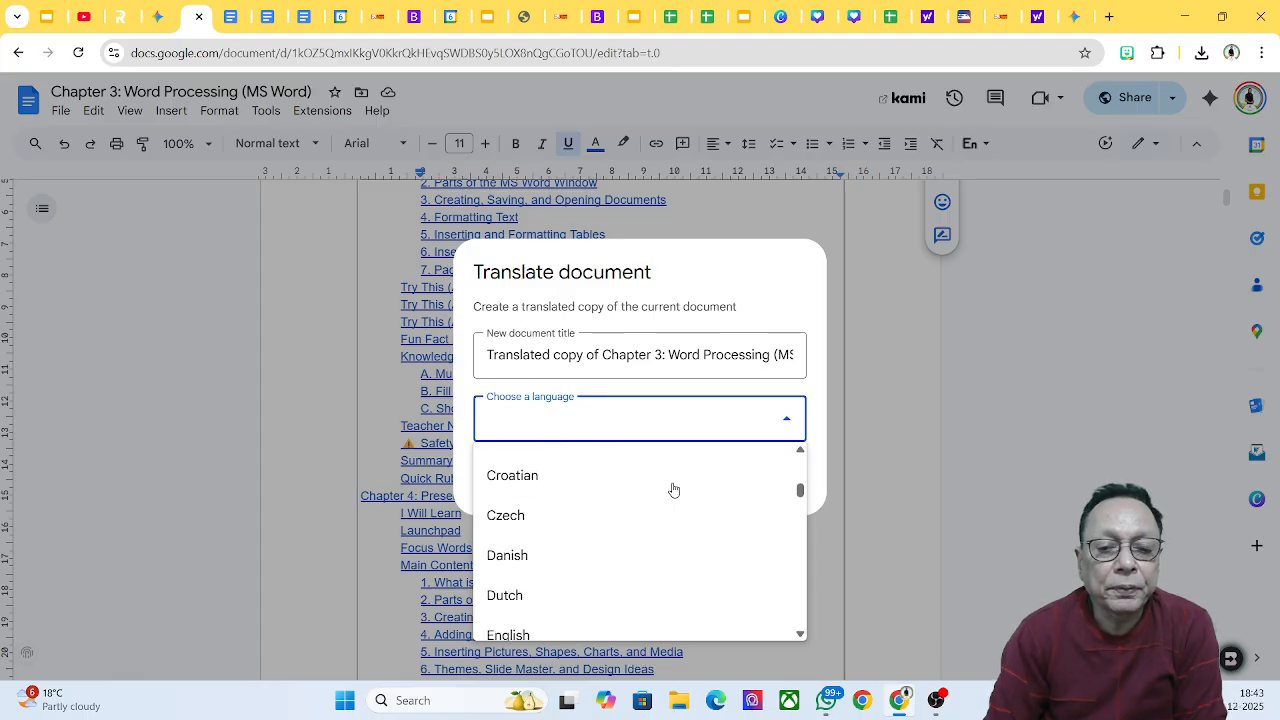
scroll(673, 489, "down", 4)
scroll(673, 489, "down", 2)
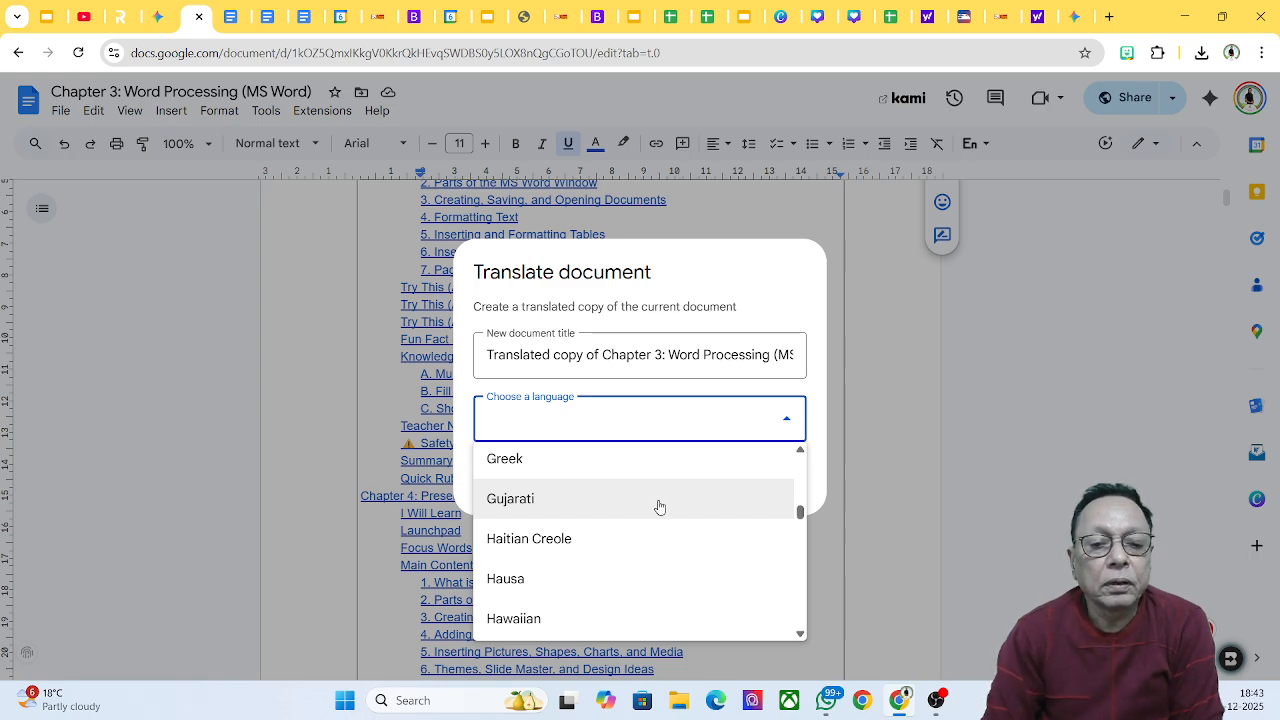
left_click(659, 507)
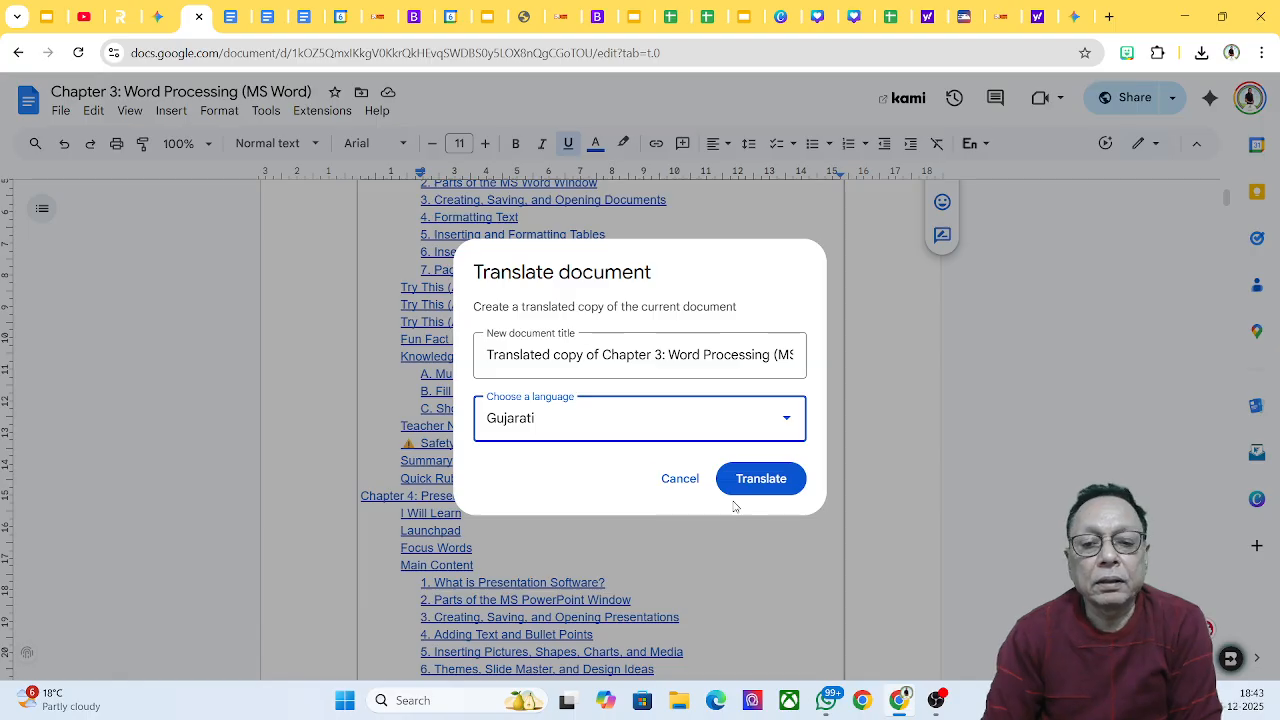
Step: Create a Gujarati translated copy of Chapter 3, skim it, then return to the original tab
left_click(768, 483)
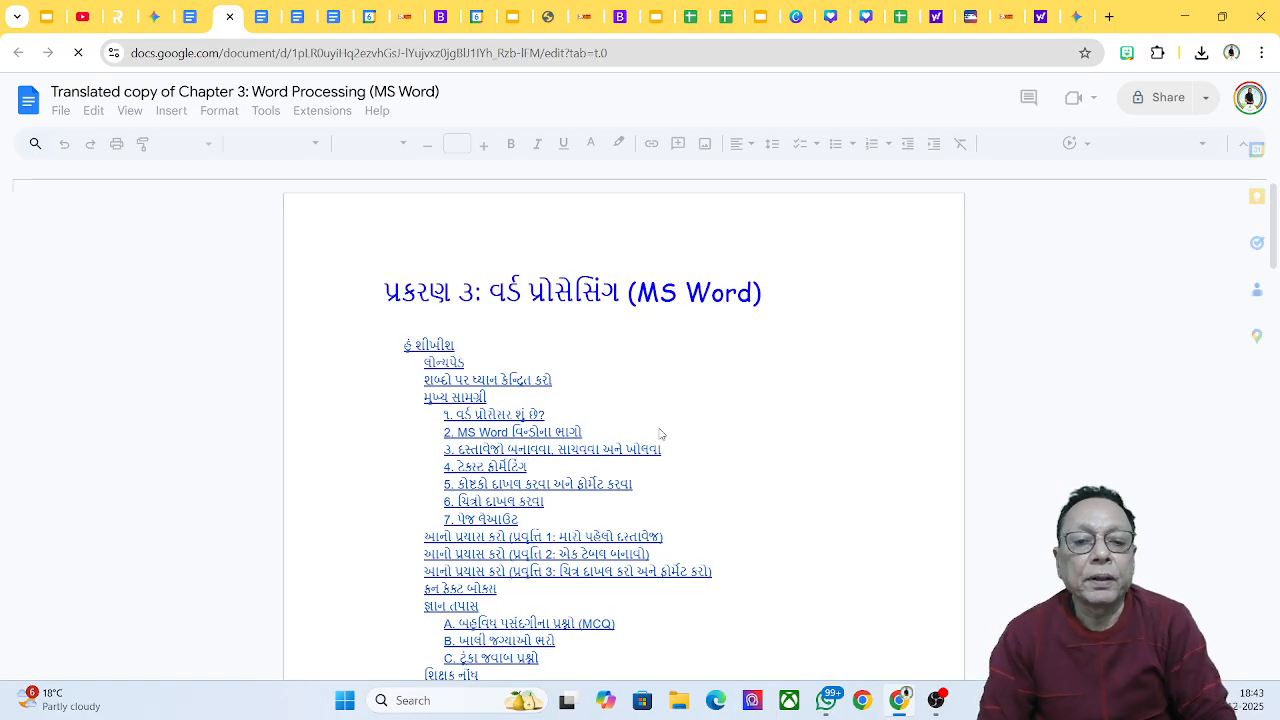
scroll(575, 365, "down", 5)
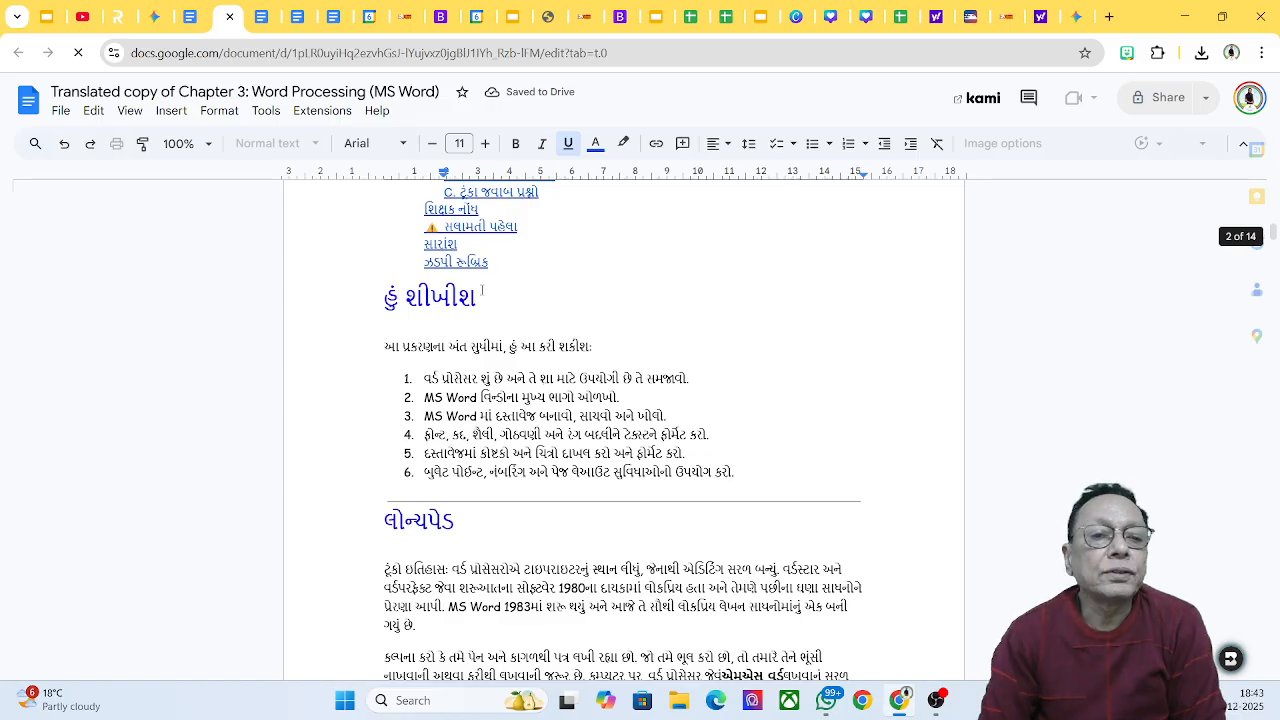
left_click(191, 18)
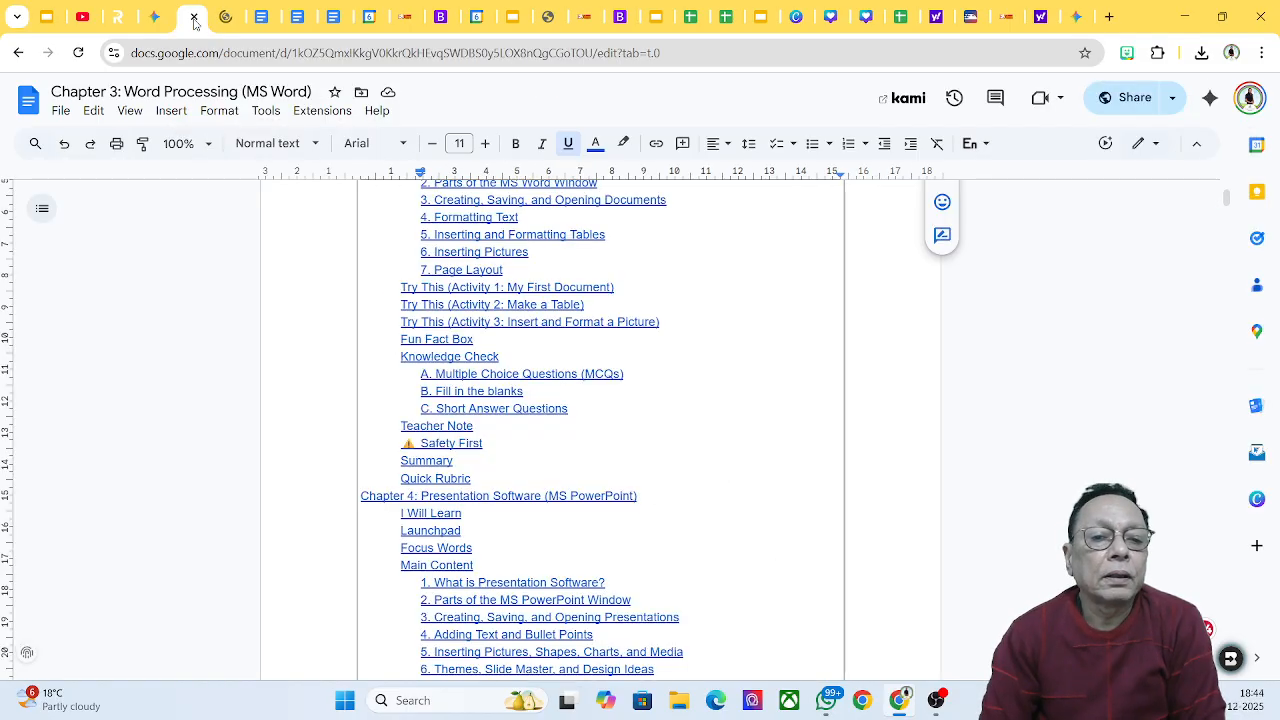
Step: Make a Hindi translated copy of Chapter 3 with Tools > Translate document
left_click(266, 112)
left_click(380, 398)
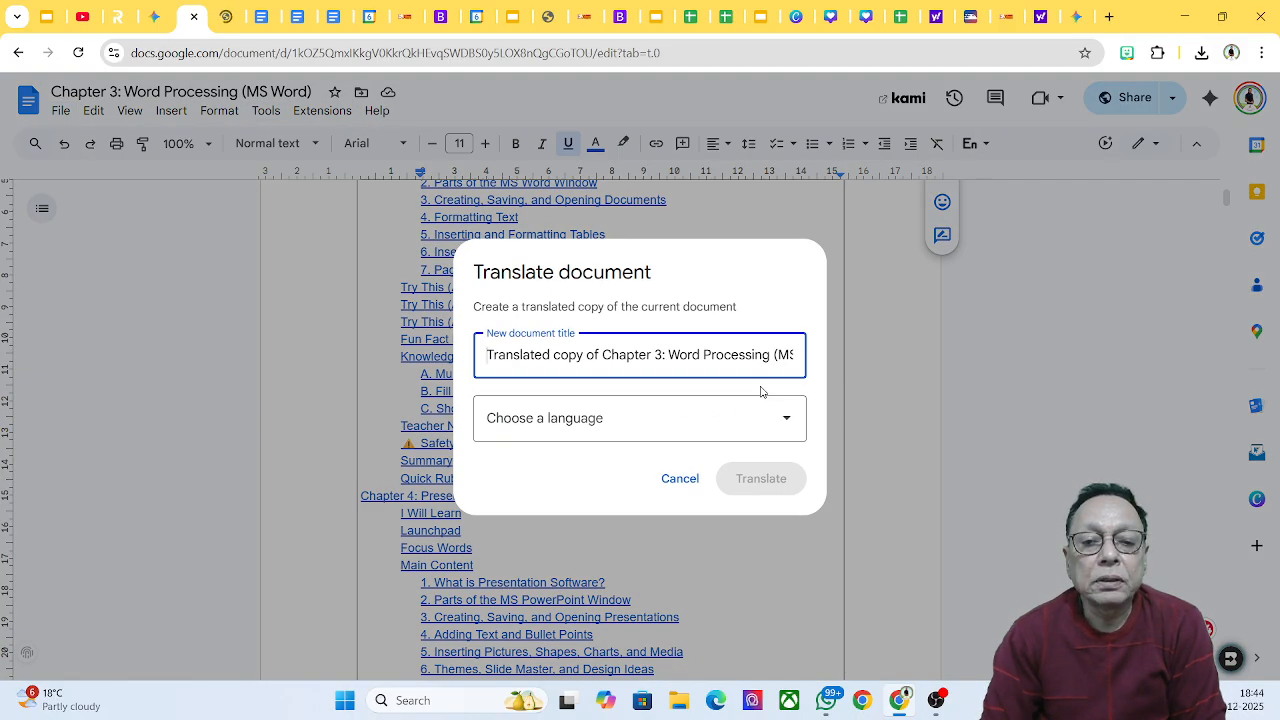
left_click(786, 420)
scroll(680, 477, "down", 5)
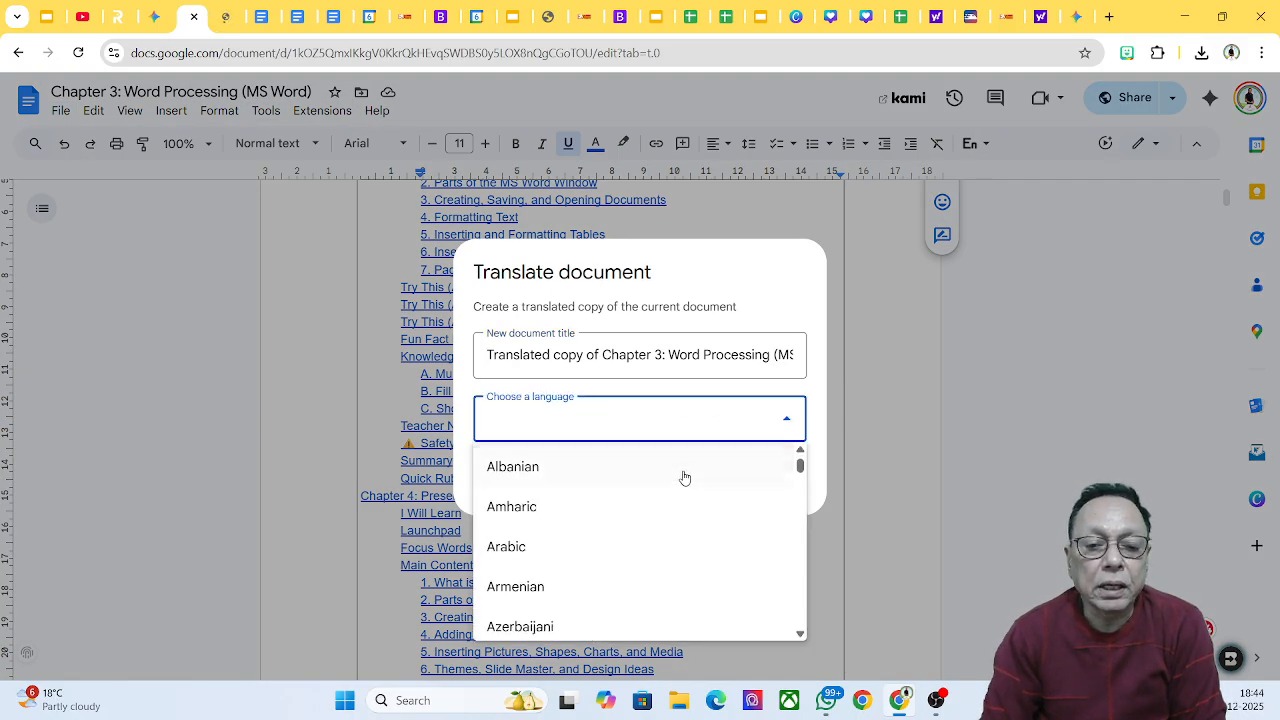
scroll(682, 480, "down", 5)
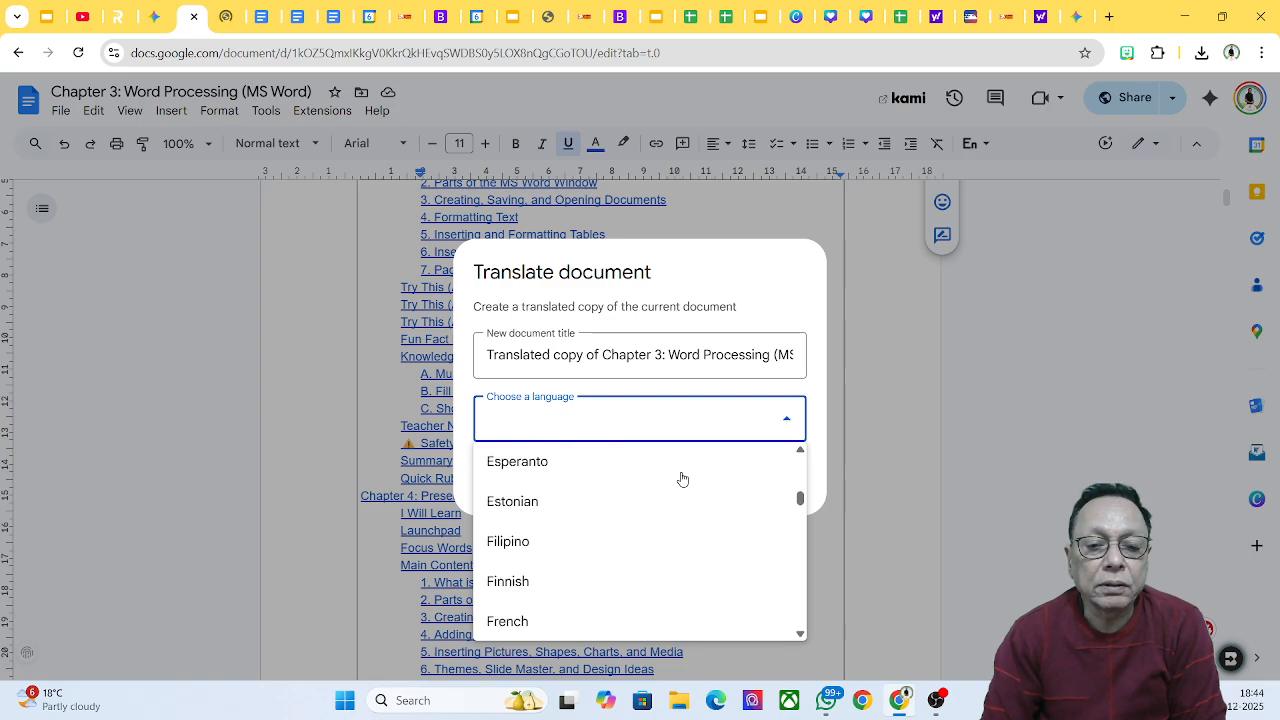
scroll(680, 487, "down", 2)
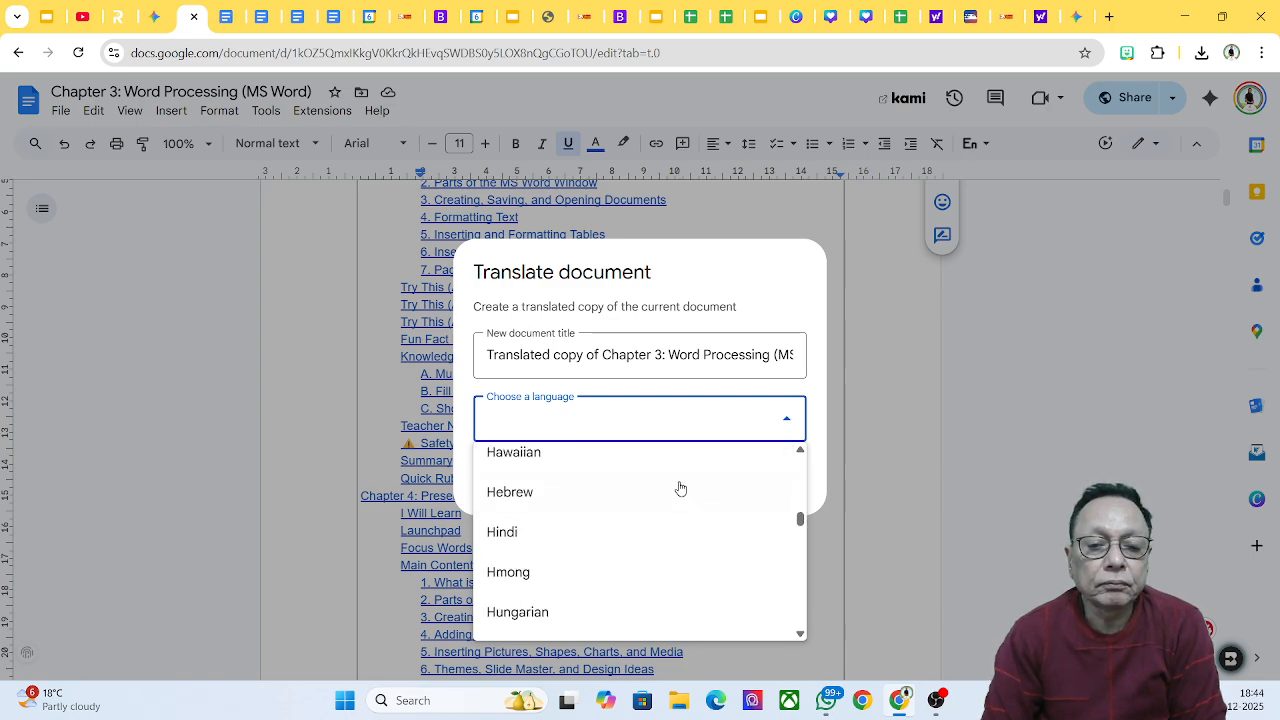
left_click(580, 536)
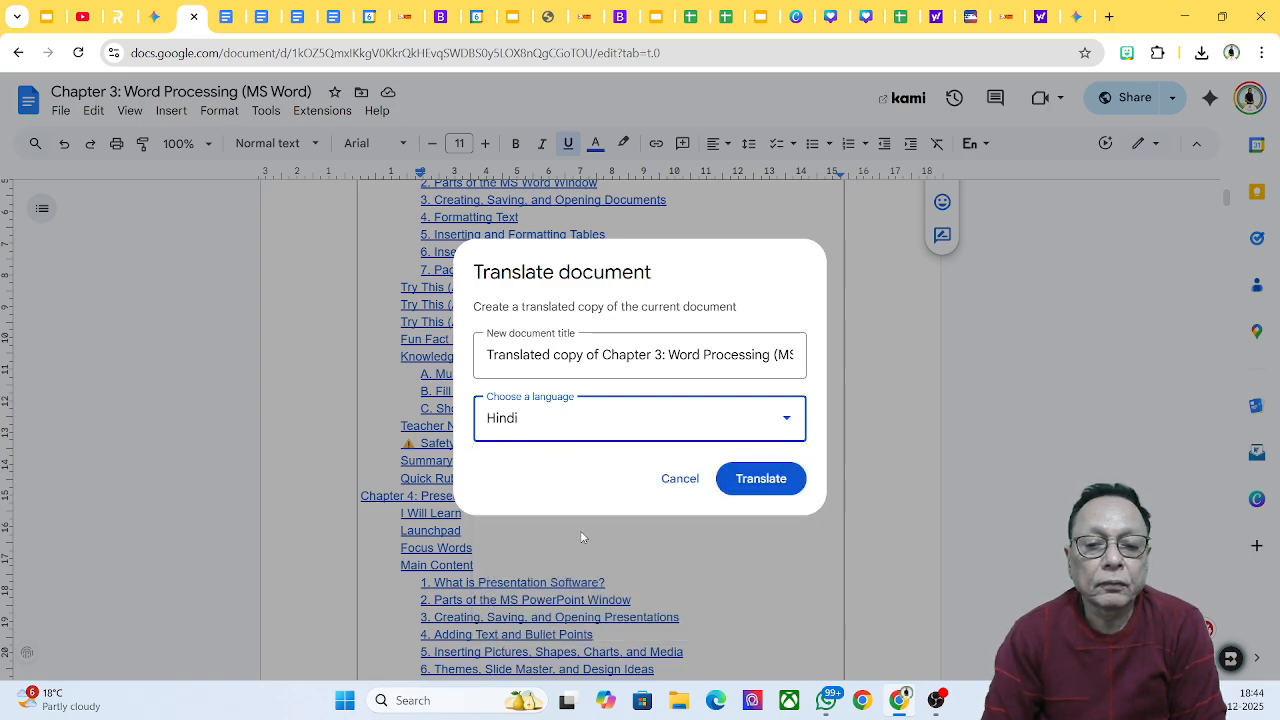
left_click(790, 481)
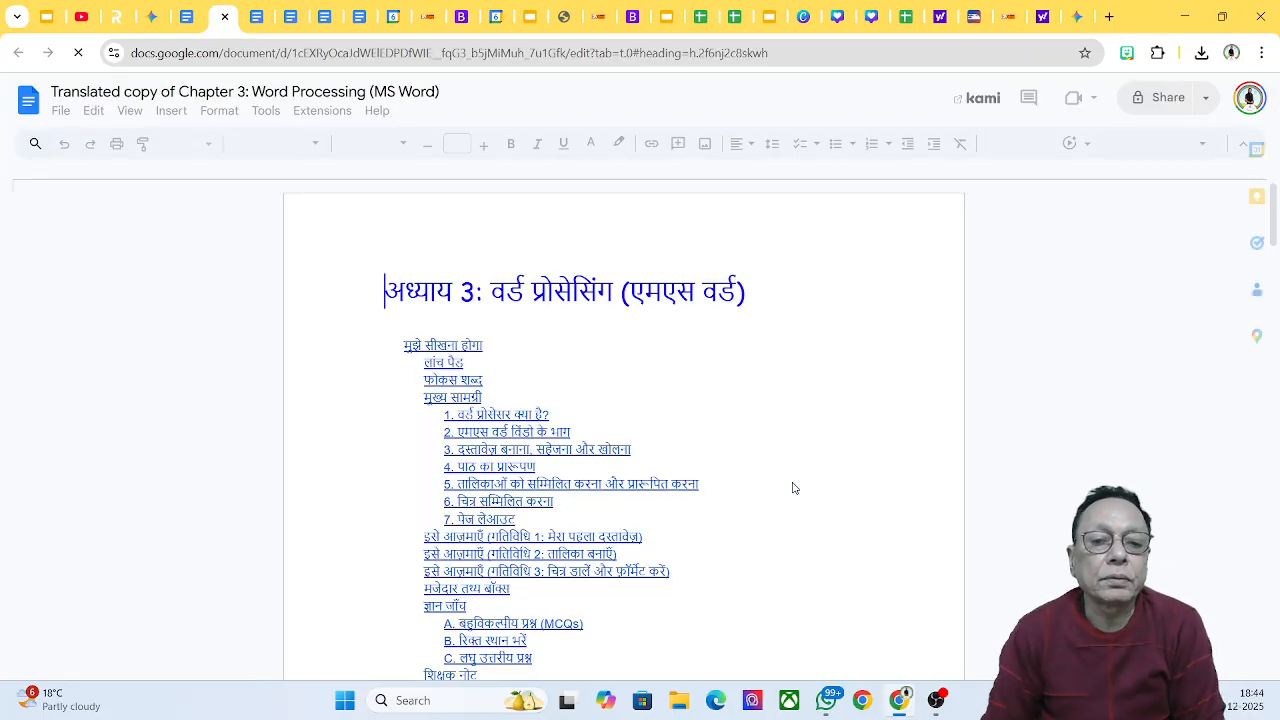
Step: Review the Hindi copy, compare it with the original and Gujarati tabs, then open Smart Chips
left_click(793, 488)
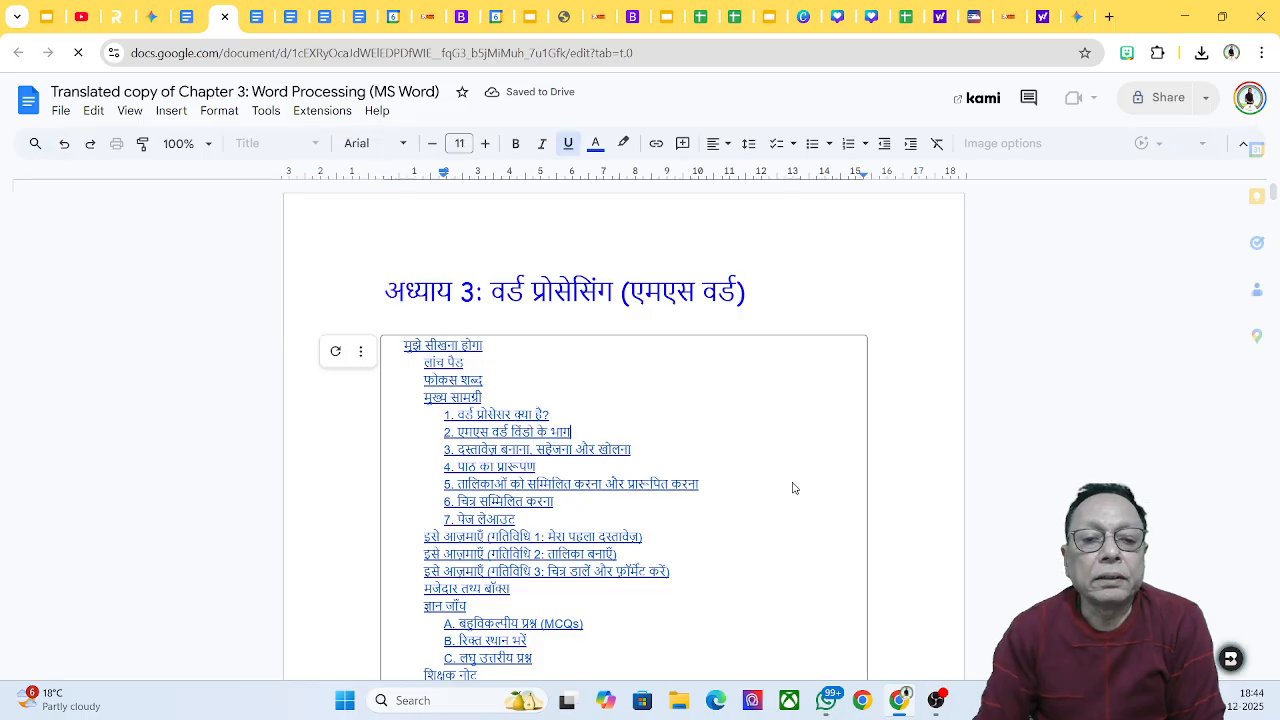
scroll(740, 475, "down", 10)
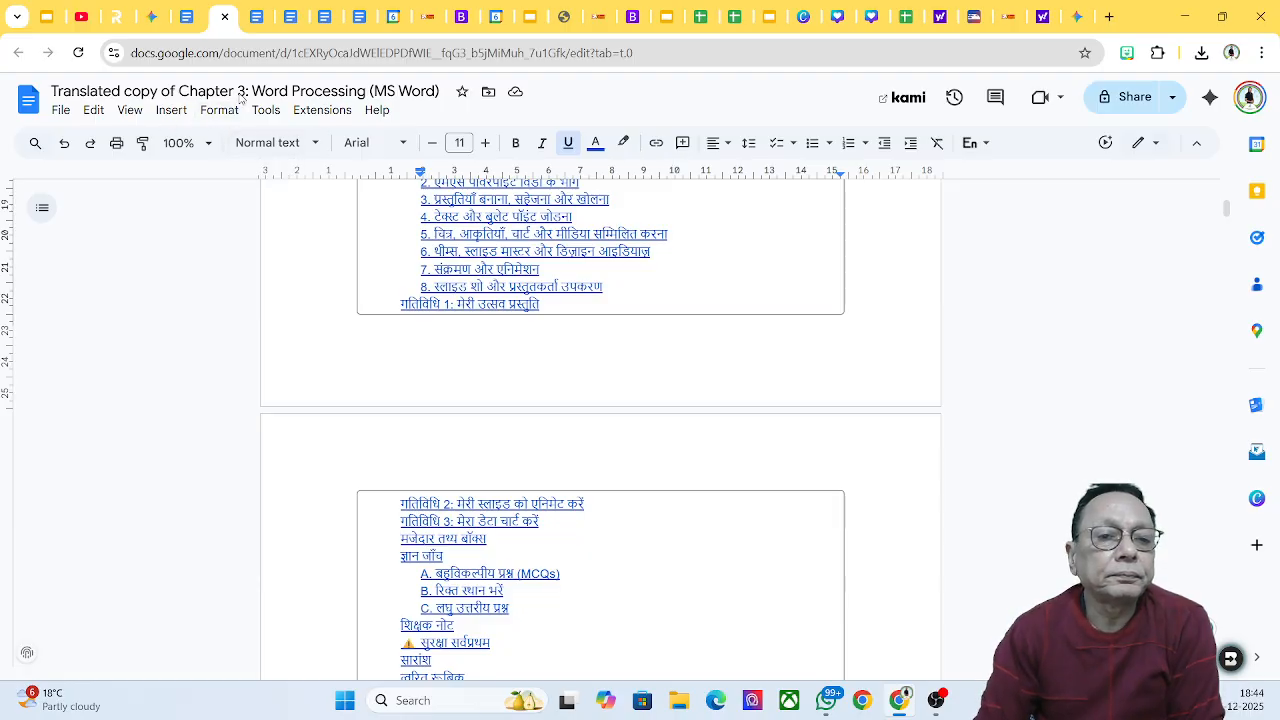
left_click(190, 20)
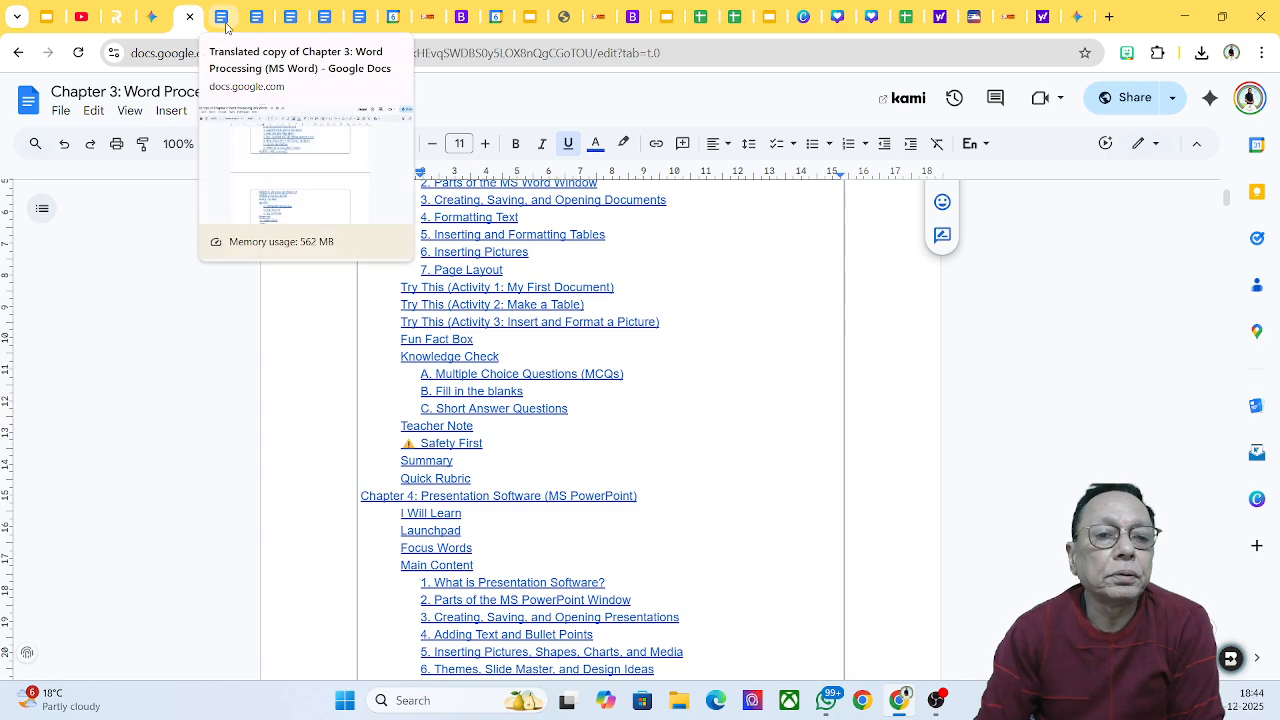
left_click(230, 20)
left_click(250, 20)
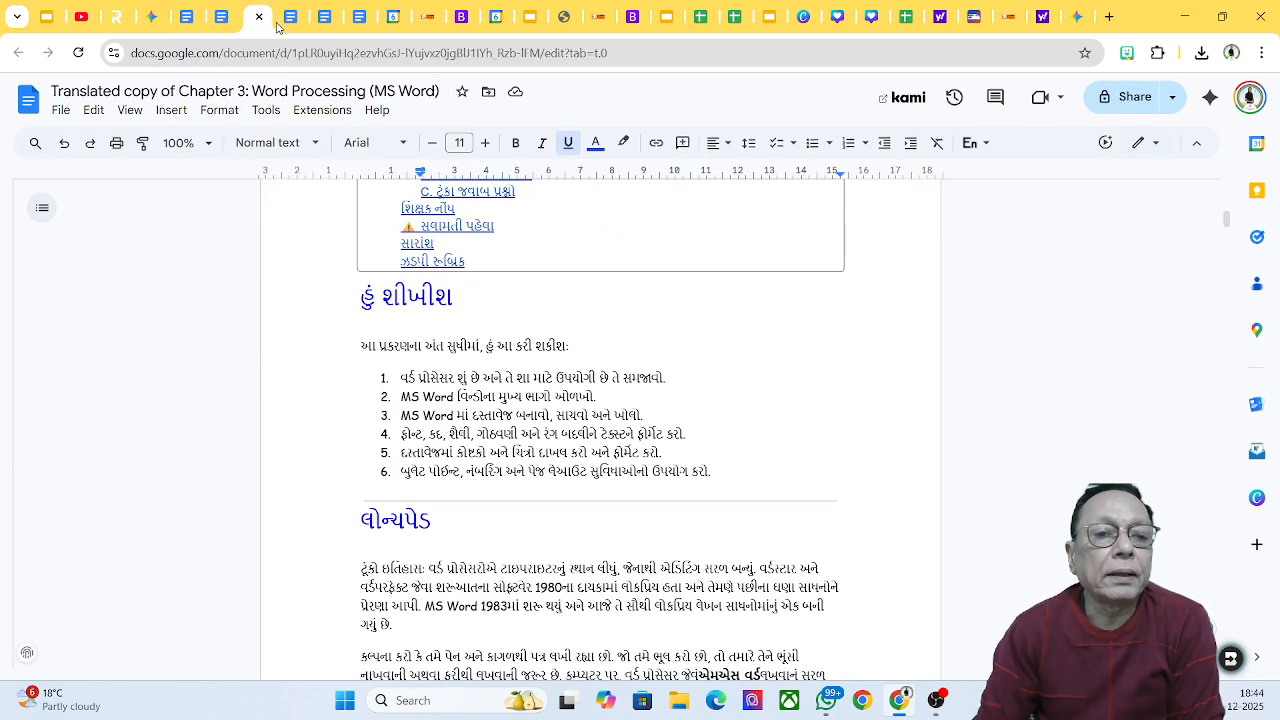
left_click(286, 22)
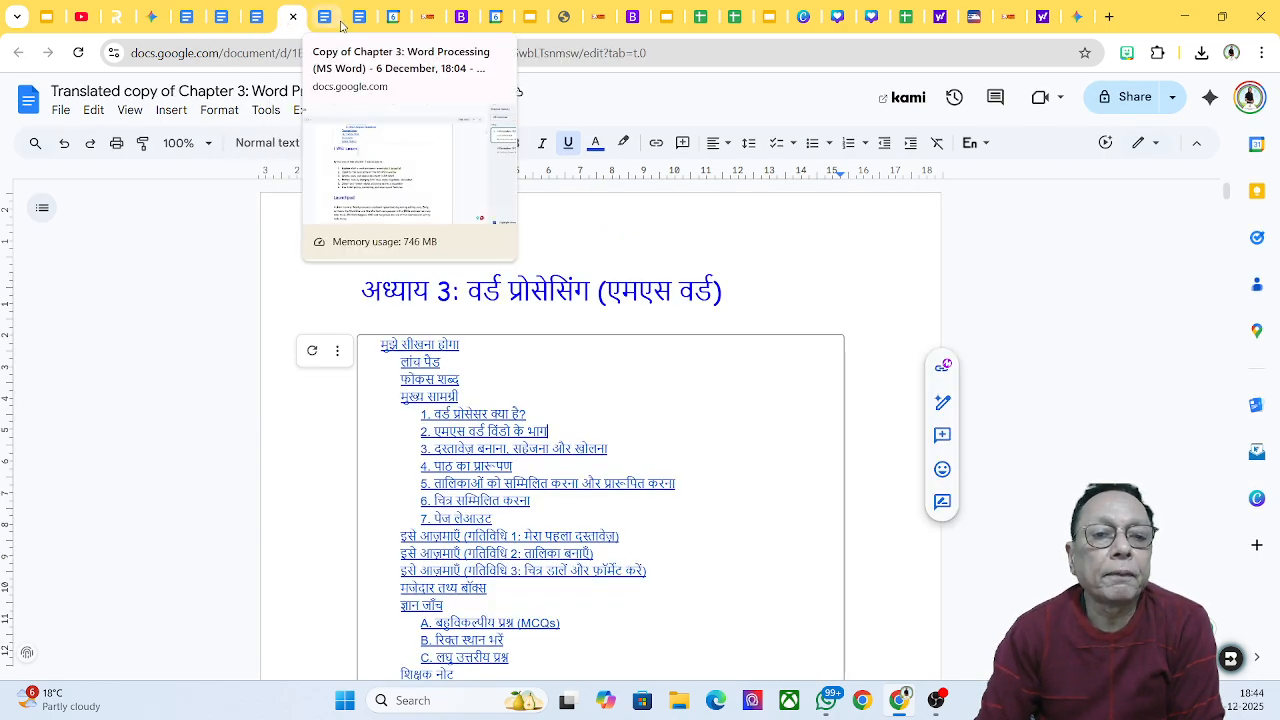
left_click(333, 24)
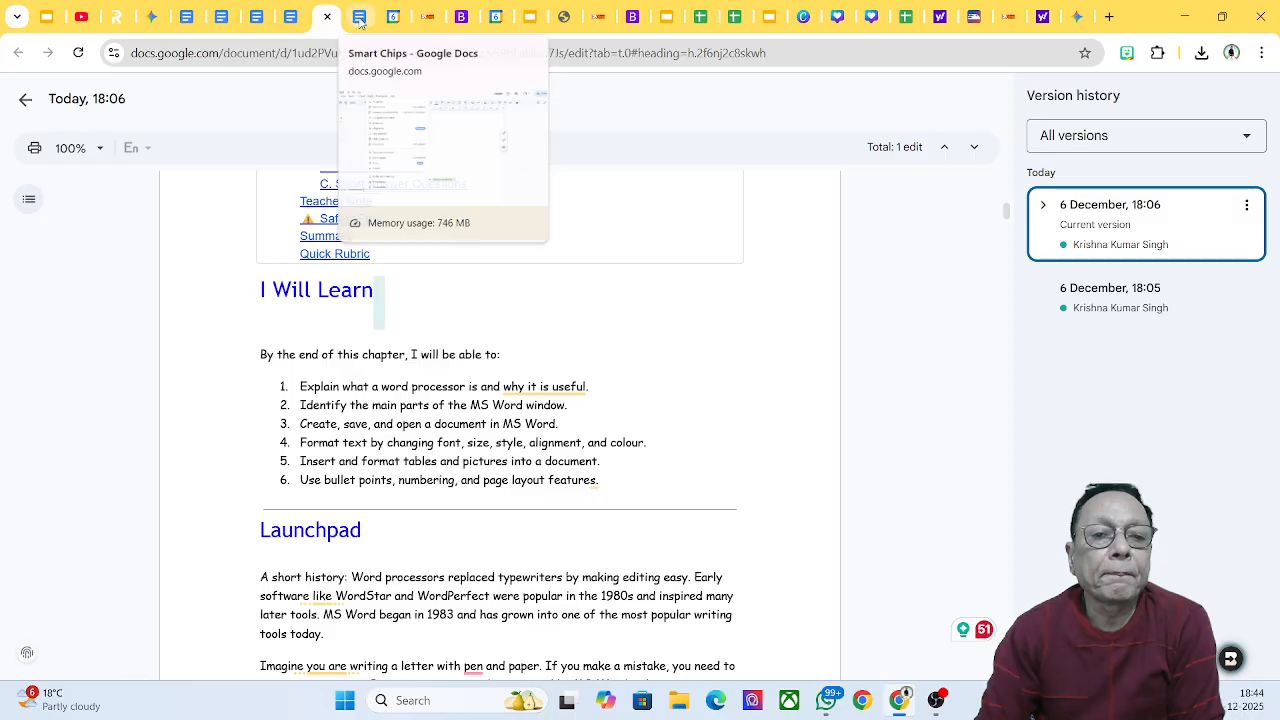
left_click(361, 20)
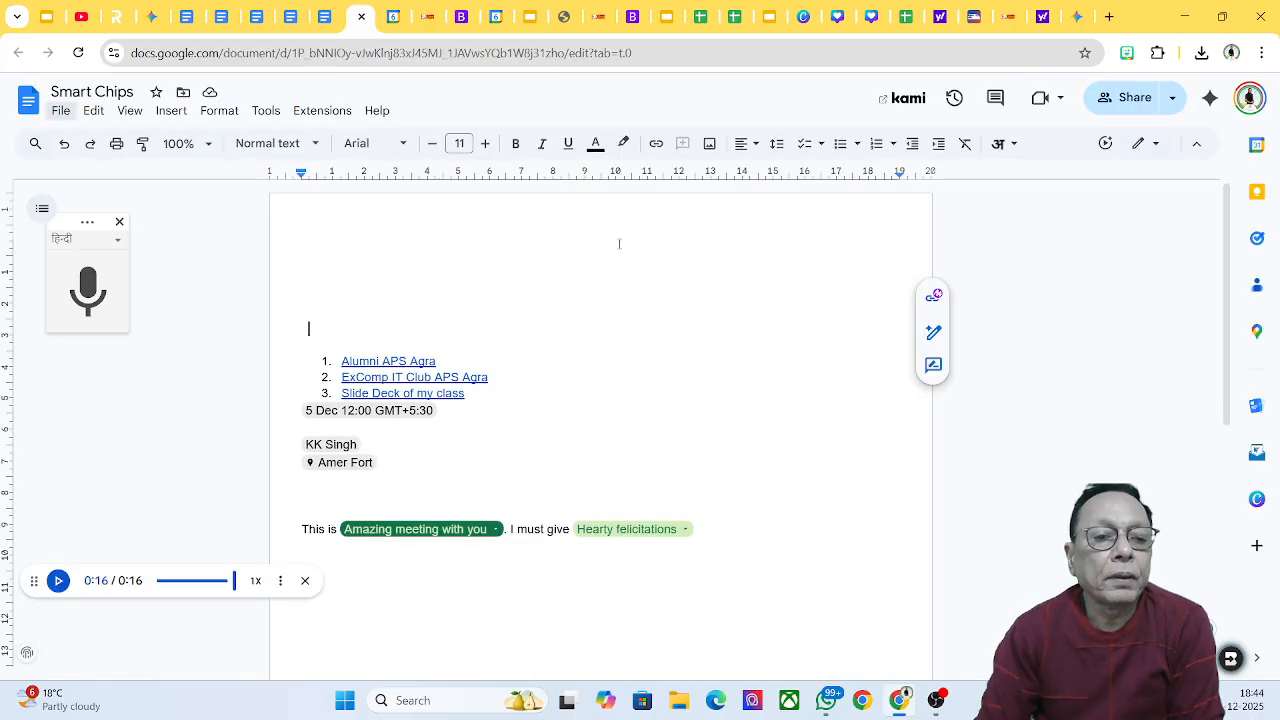
Step: Close the leftover voice-typing panel and audio player, then turn on voice typing from Tools
left_click(119, 222)
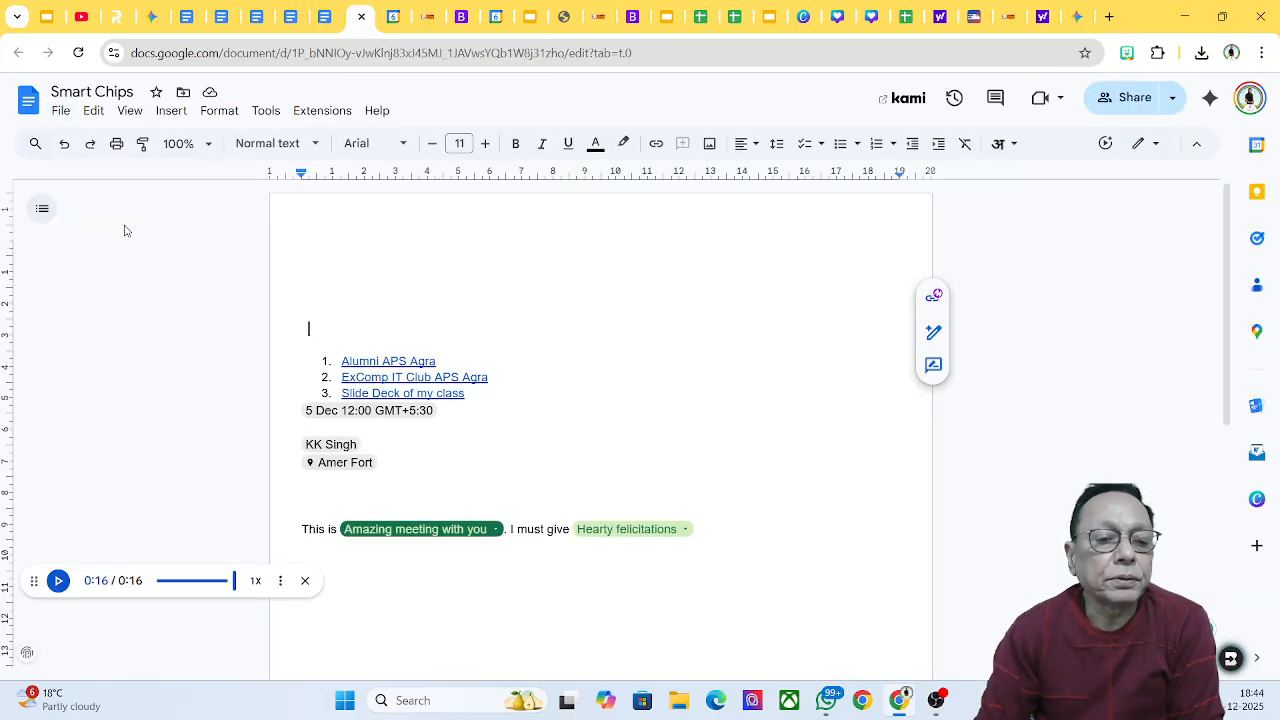
left_click(305, 580)
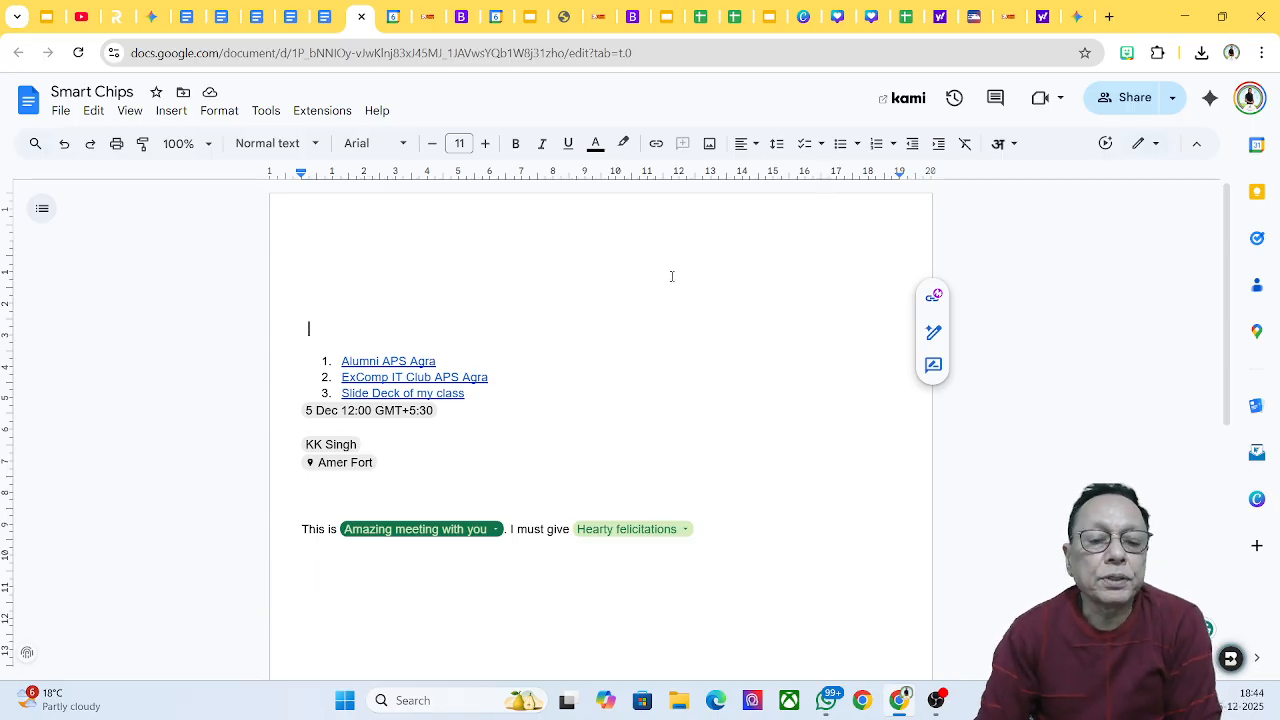
left_click(265, 113)
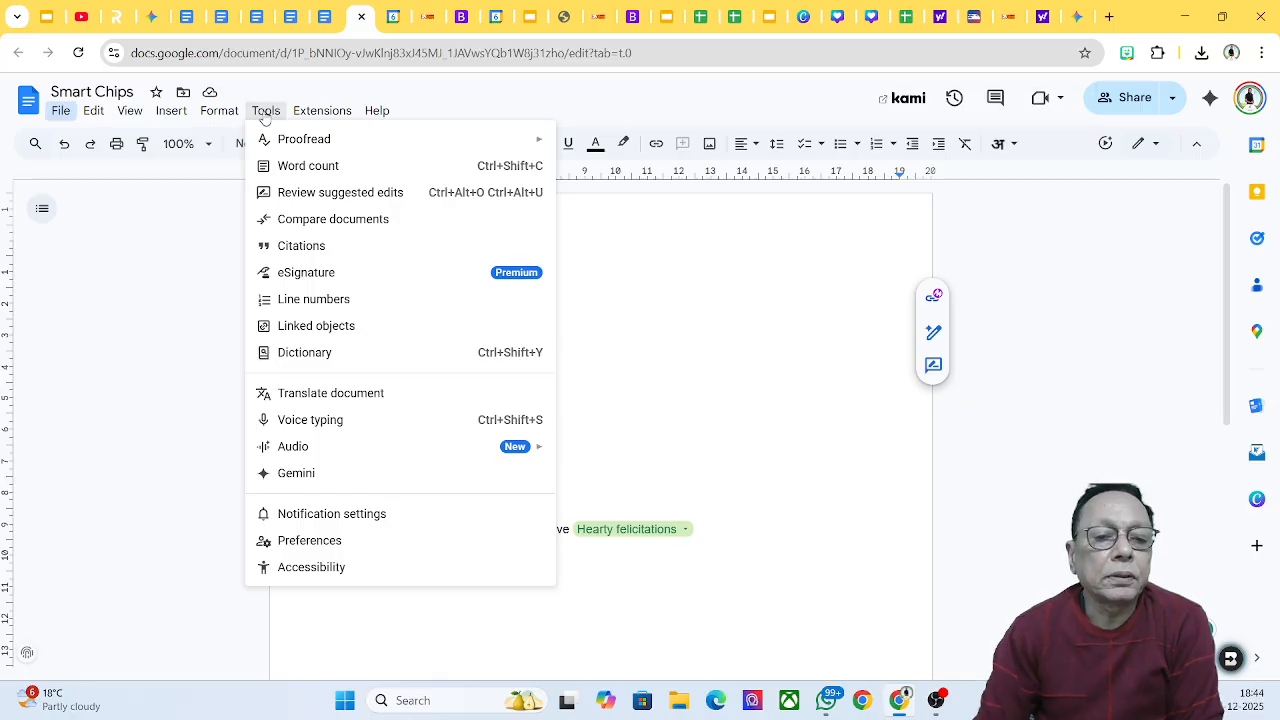
left_click(366, 427)
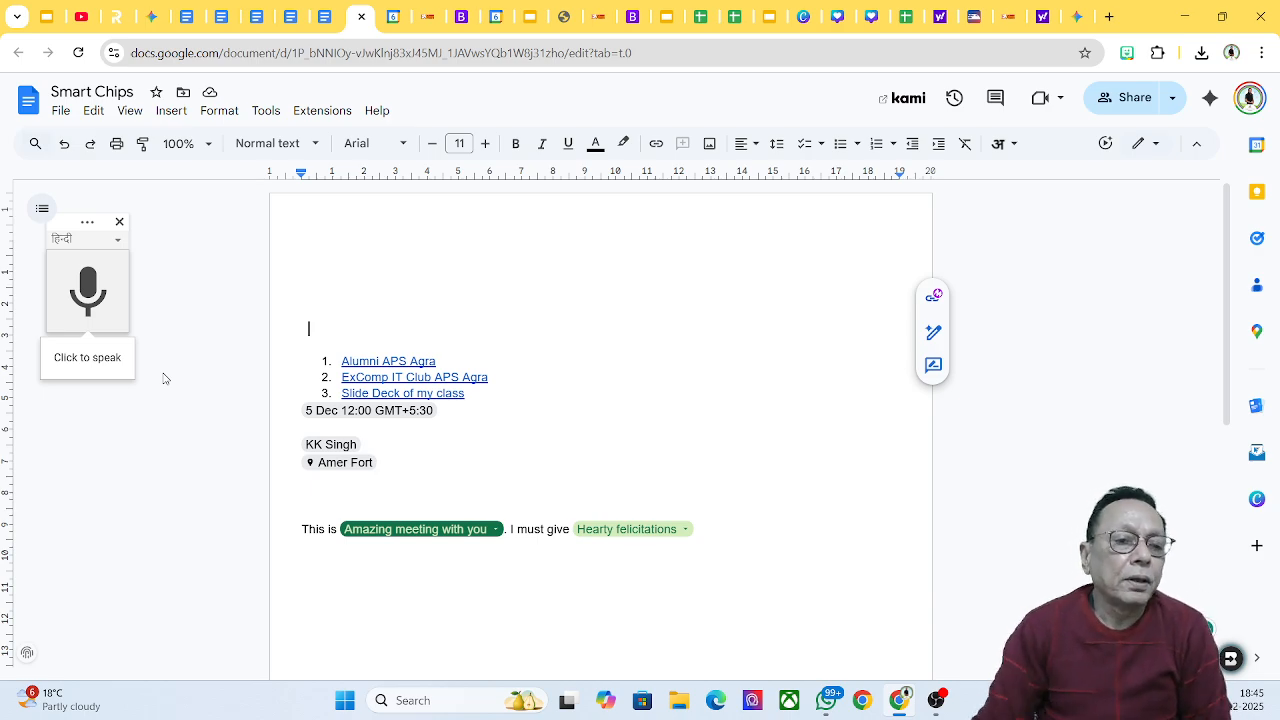
Step: Set the voice typing language to English (India) and place the cursor below the chip sentence
left_click(118, 241)
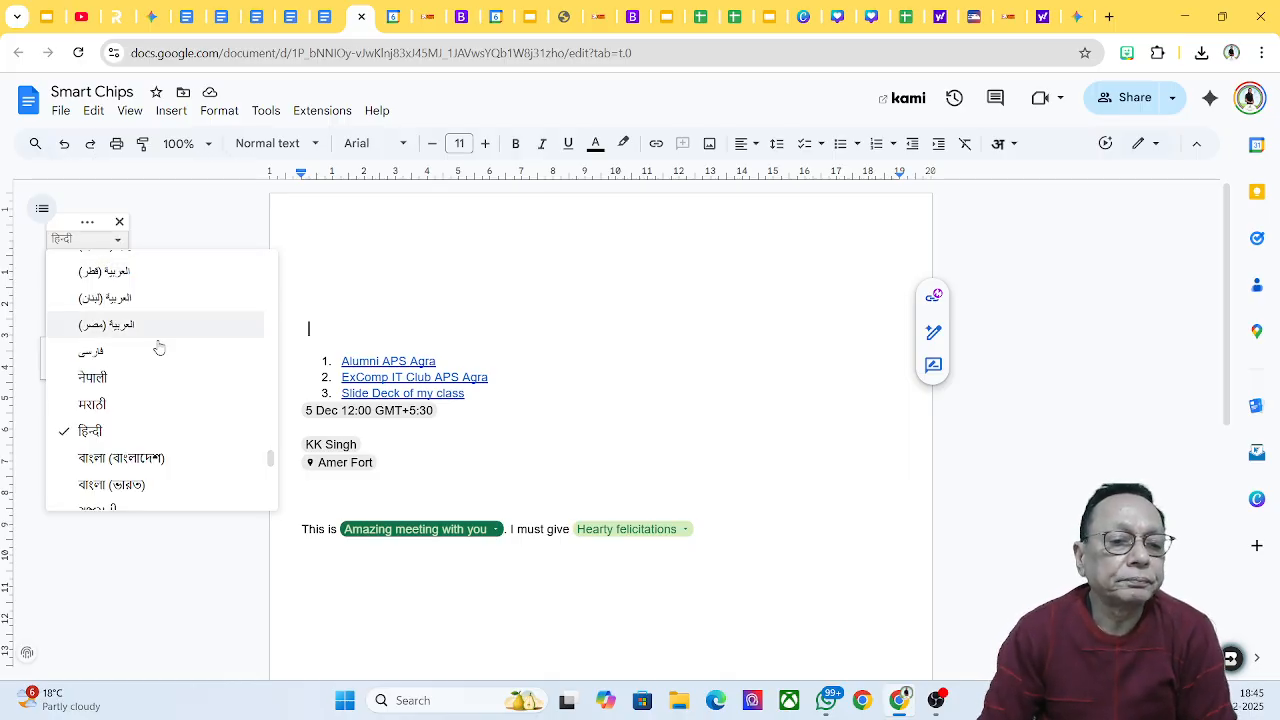
scroll(183, 376, "up", 3)
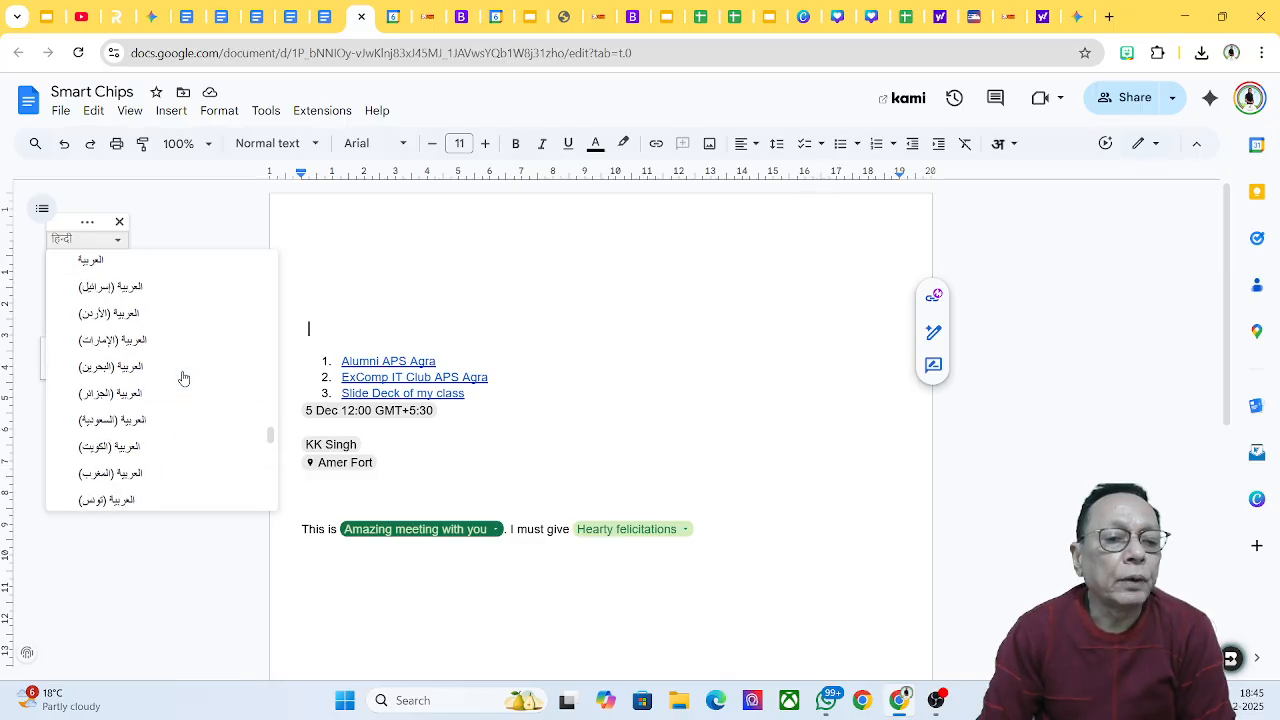
scroll(183, 377, "up", 10)
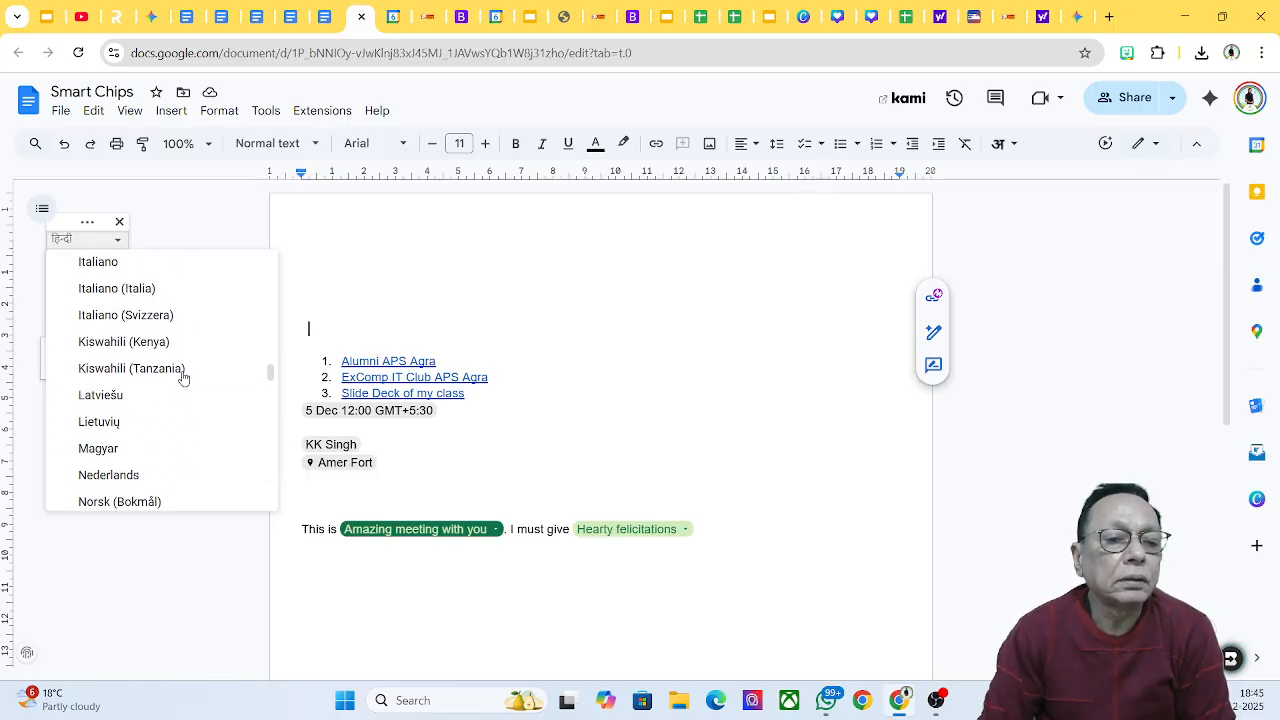
scroll(183, 376, "up", 10)
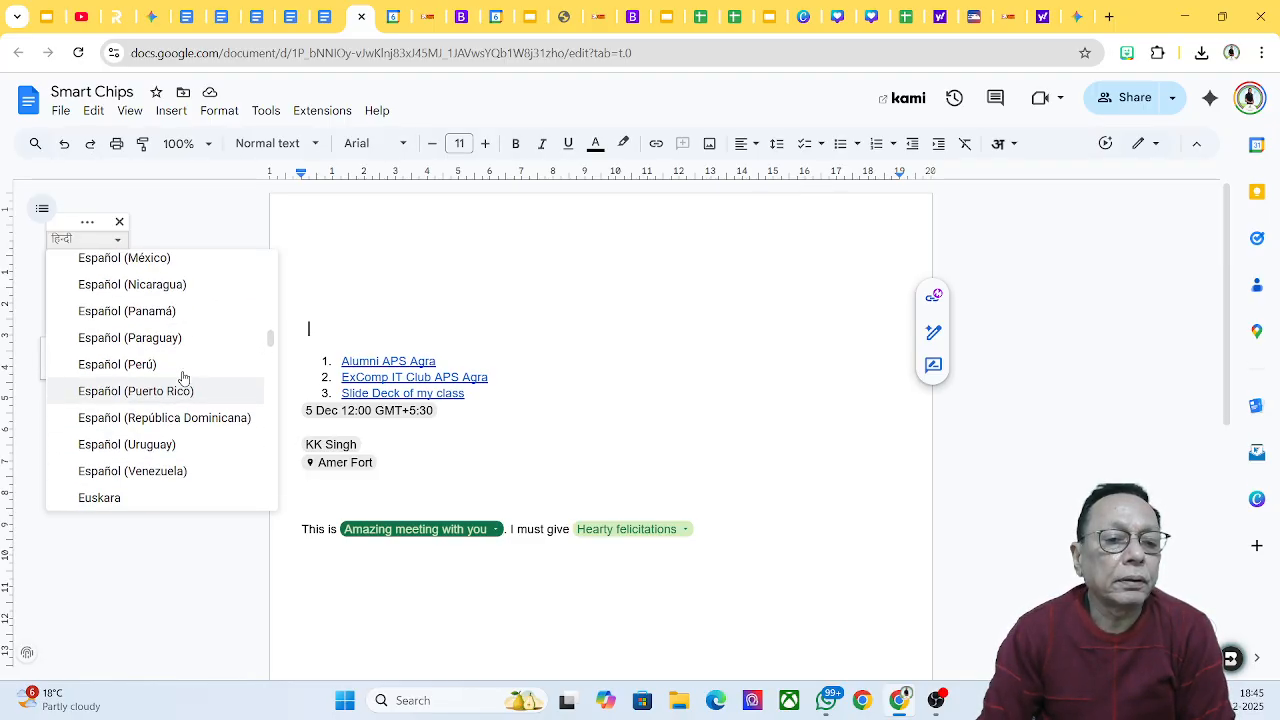
scroll(183, 377, "down", 3)
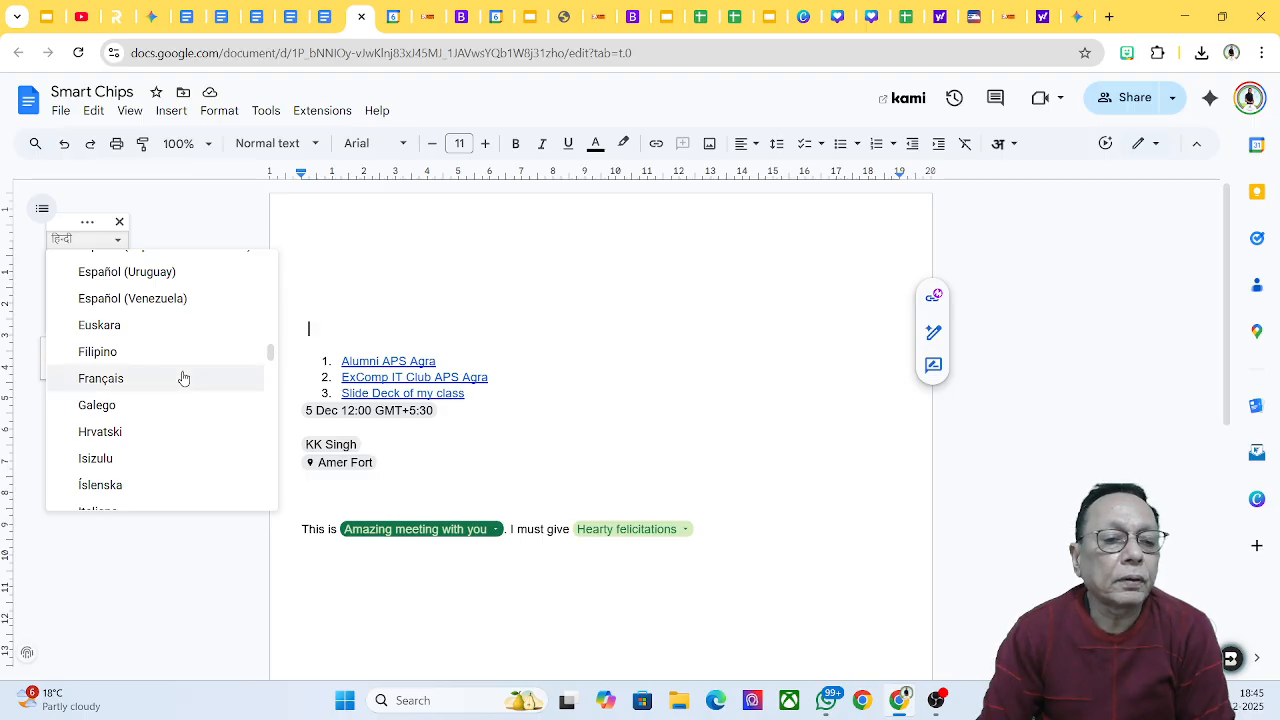
scroll(169, 380, "up", 3)
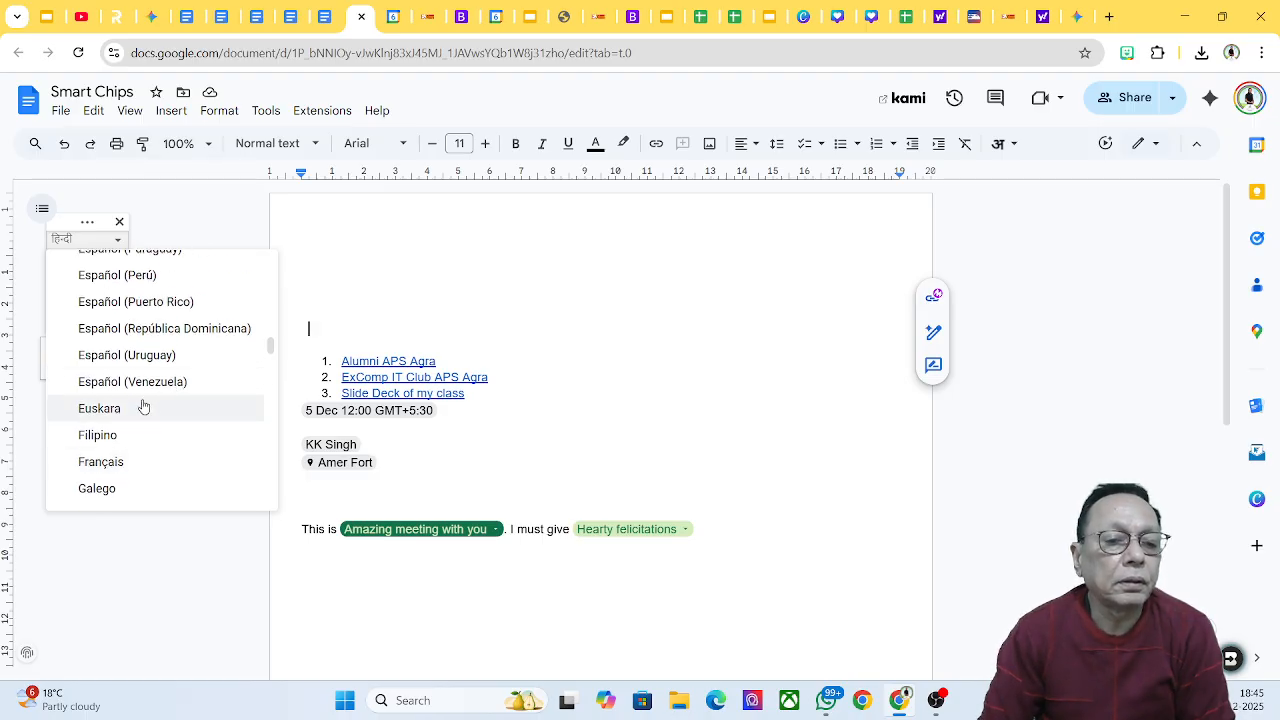
scroll(138, 335, "up", 2)
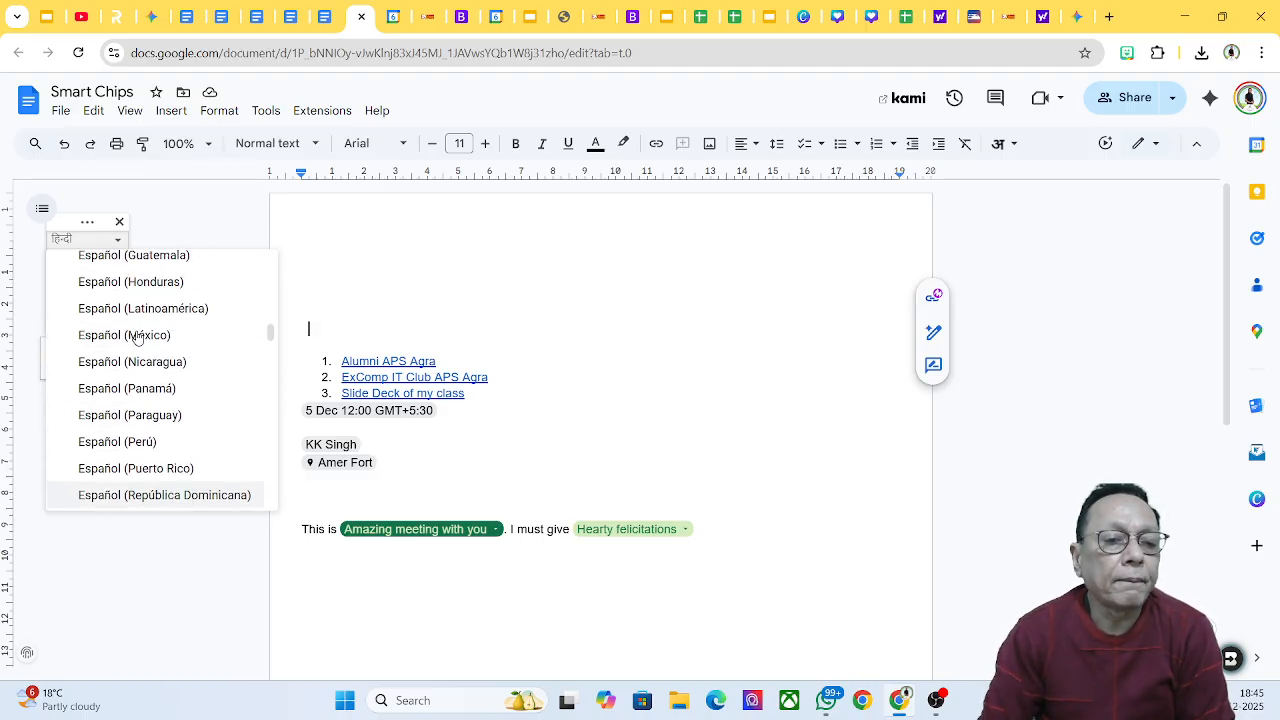
scroll(138, 335, "up", 2)
scroll(138, 335, "up", 1)
scroll(138, 335, "up", 3)
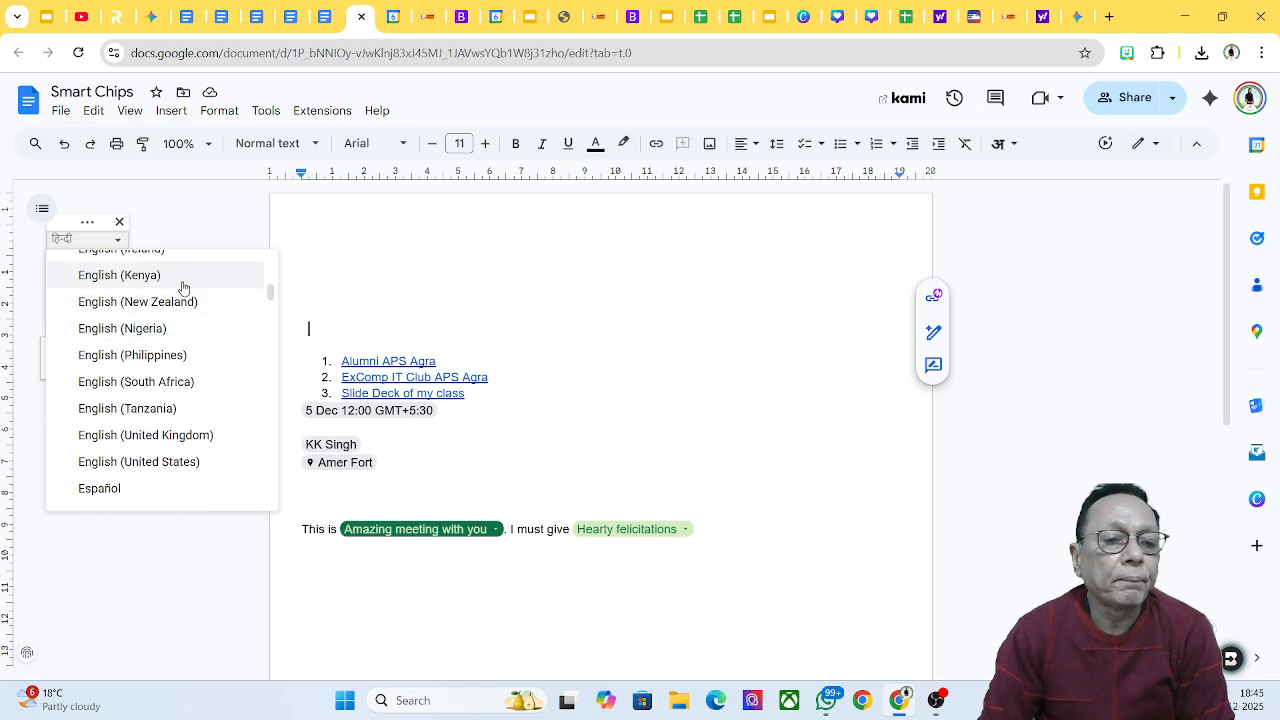
scroll(177, 303, "up", 1)
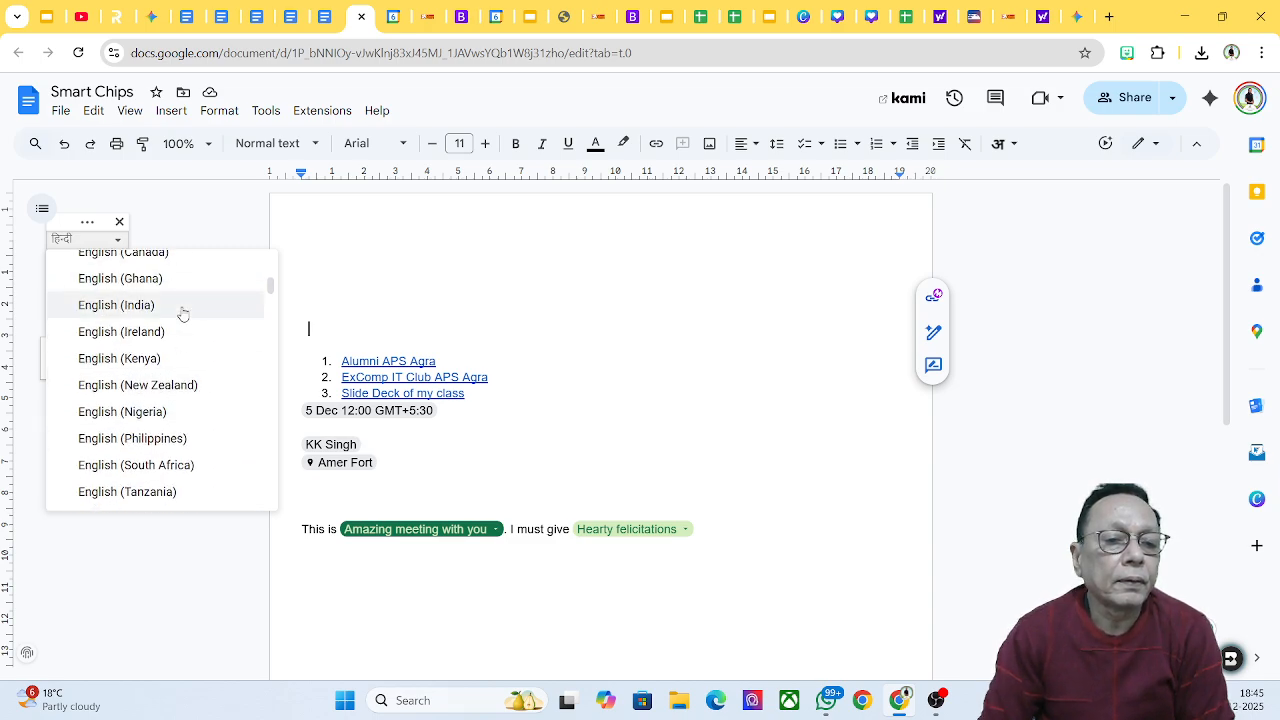
left_click(180, 313)
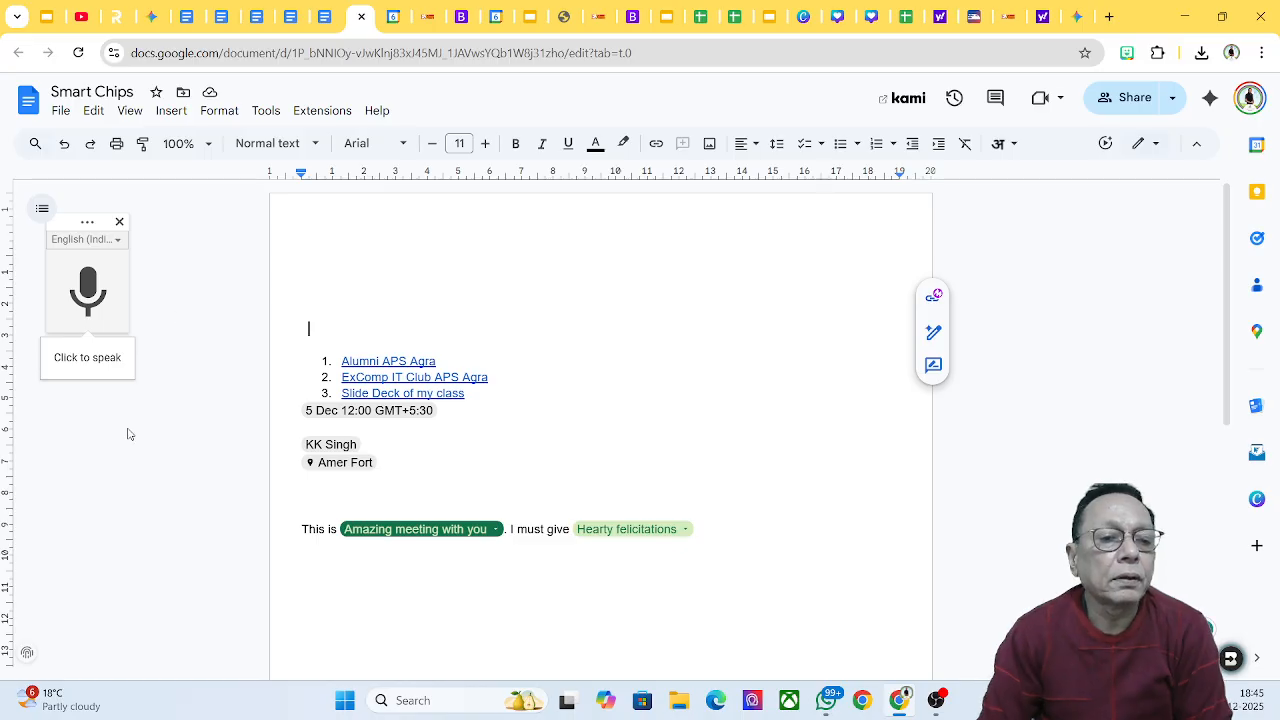
left_click(327, 595)
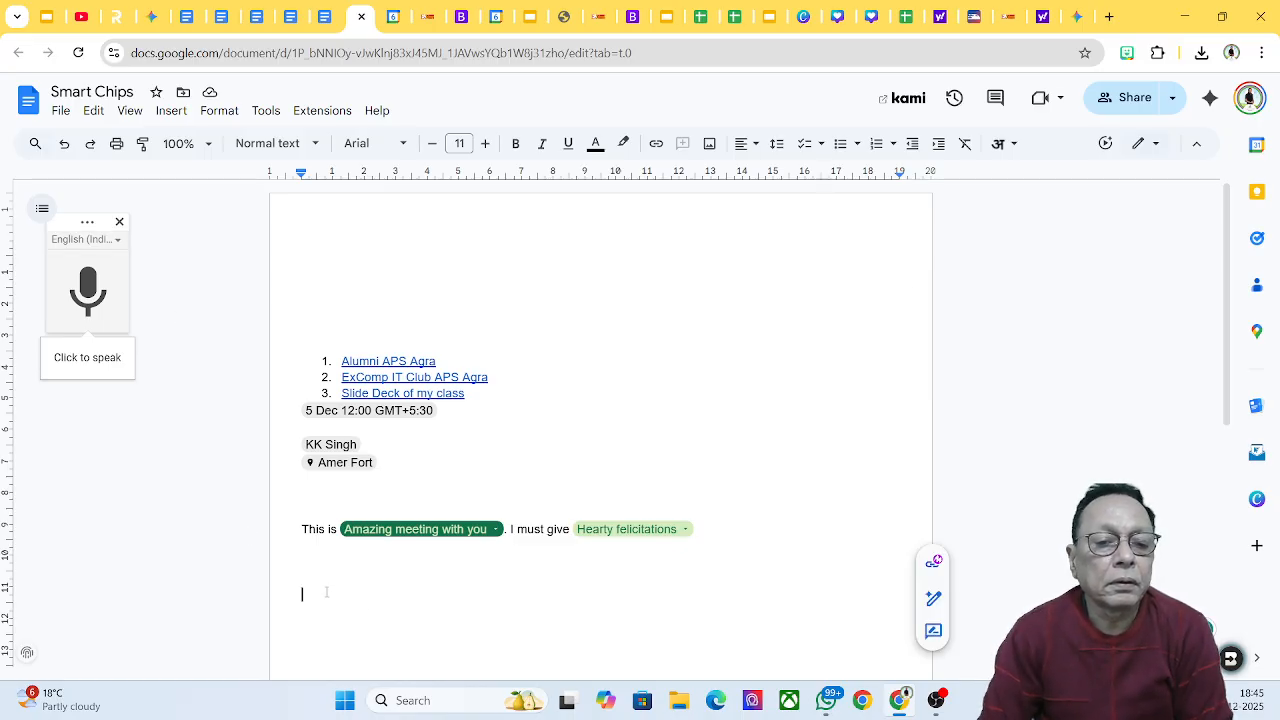
Step: Dictate an English paragraph that introduces the speaker and explains that version history tracks document changes
left_click(87, 293)
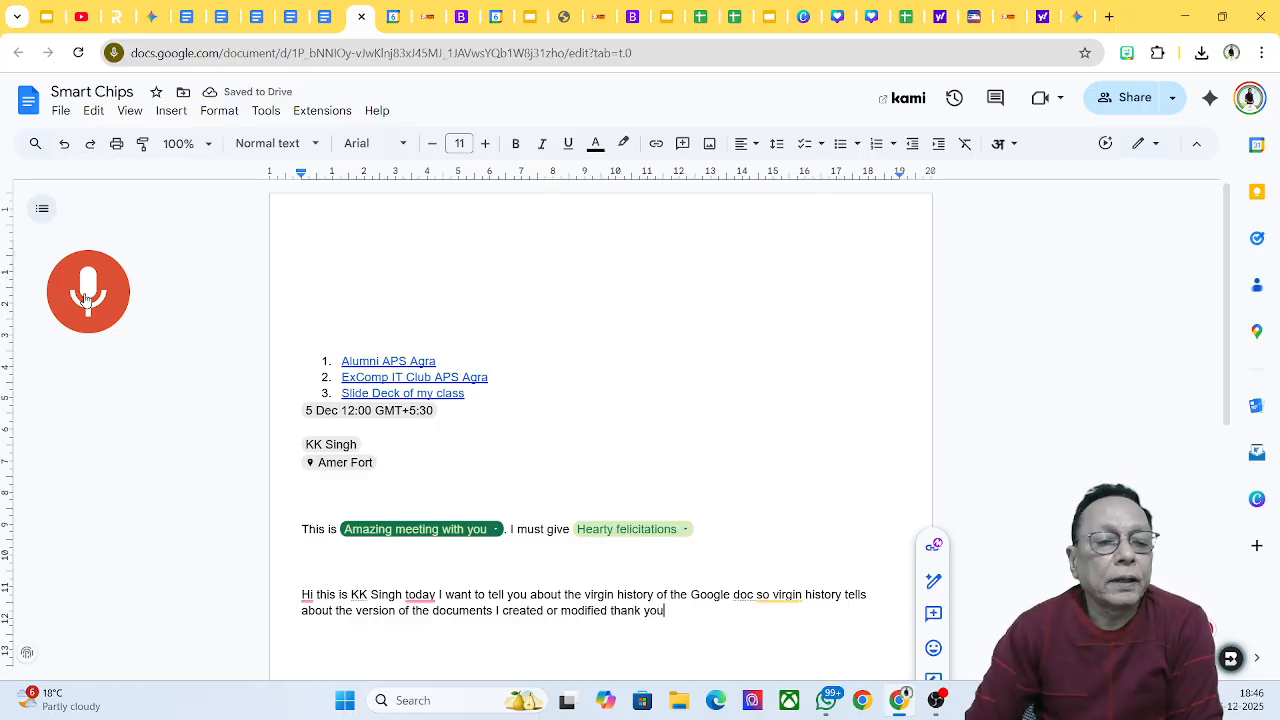
left_click(88, 290)
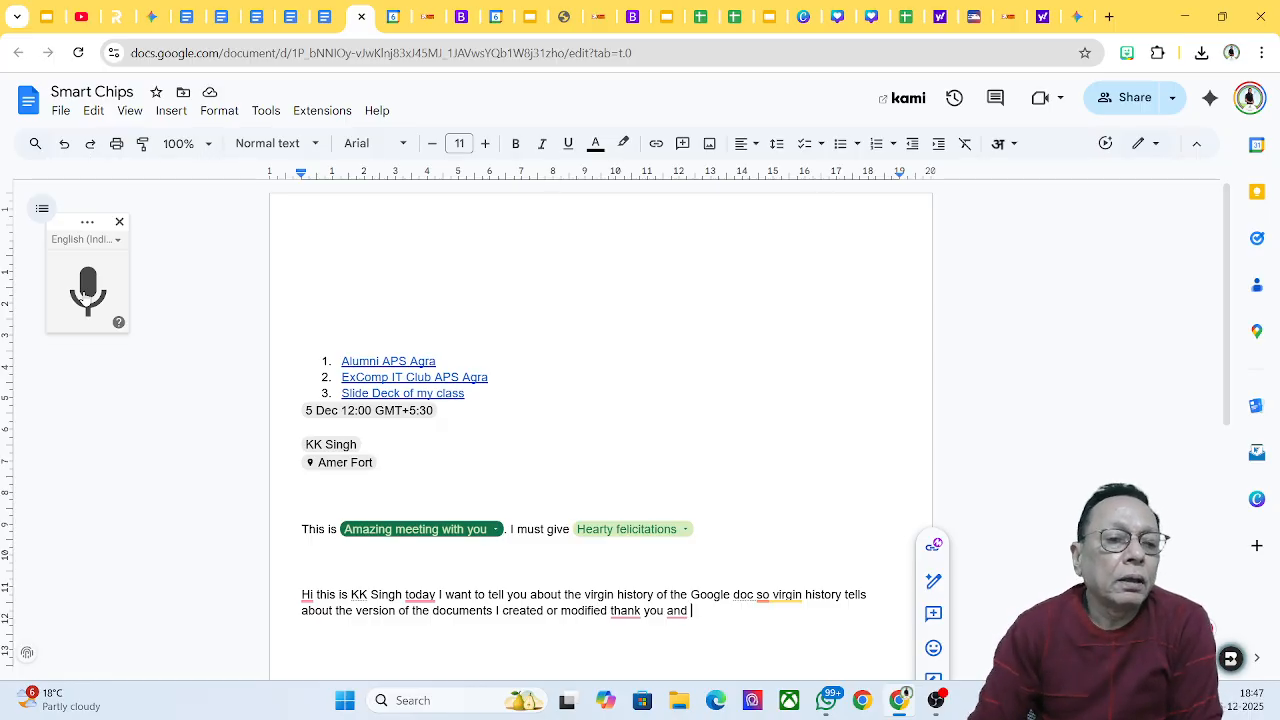
Step: Set voice typing back to हिन्दी and add two line breaks after the English paragraph
left_click(116, 244)
scroll(166, 370, "down", 1)
scroll(166, 370, "down", 5)
scroll(166, 370, "down", 8)
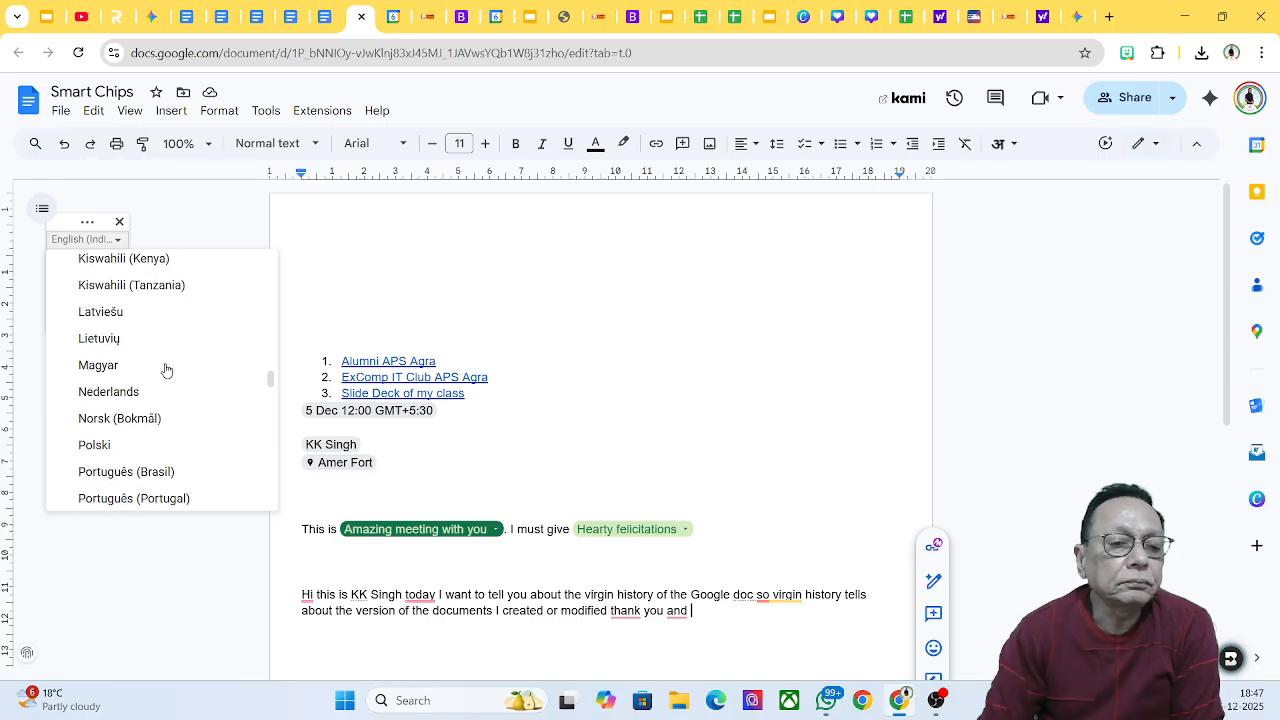
scroll(166, 370, "up", 4)
scroll(166, 370, "down", 3)
scroll(166, 370, "down", 10)
scroll(166, 370, "down", 10)
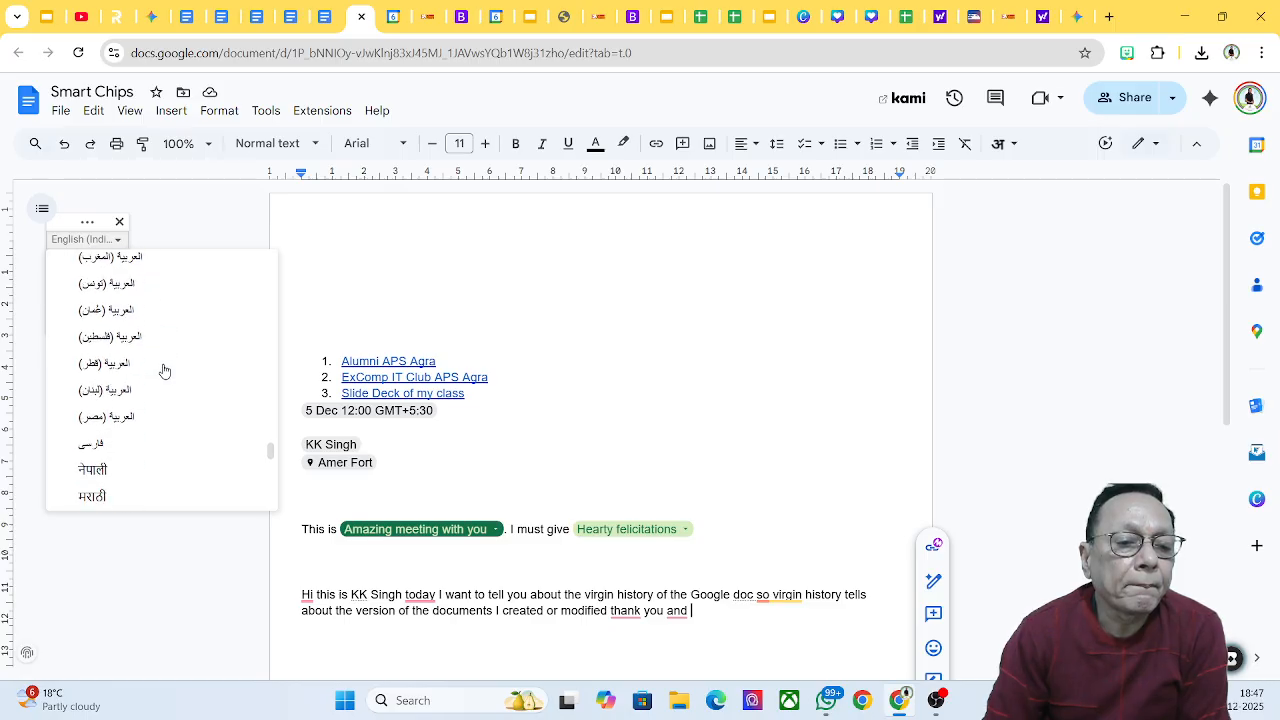
scroll(165, 370, "down", 4)
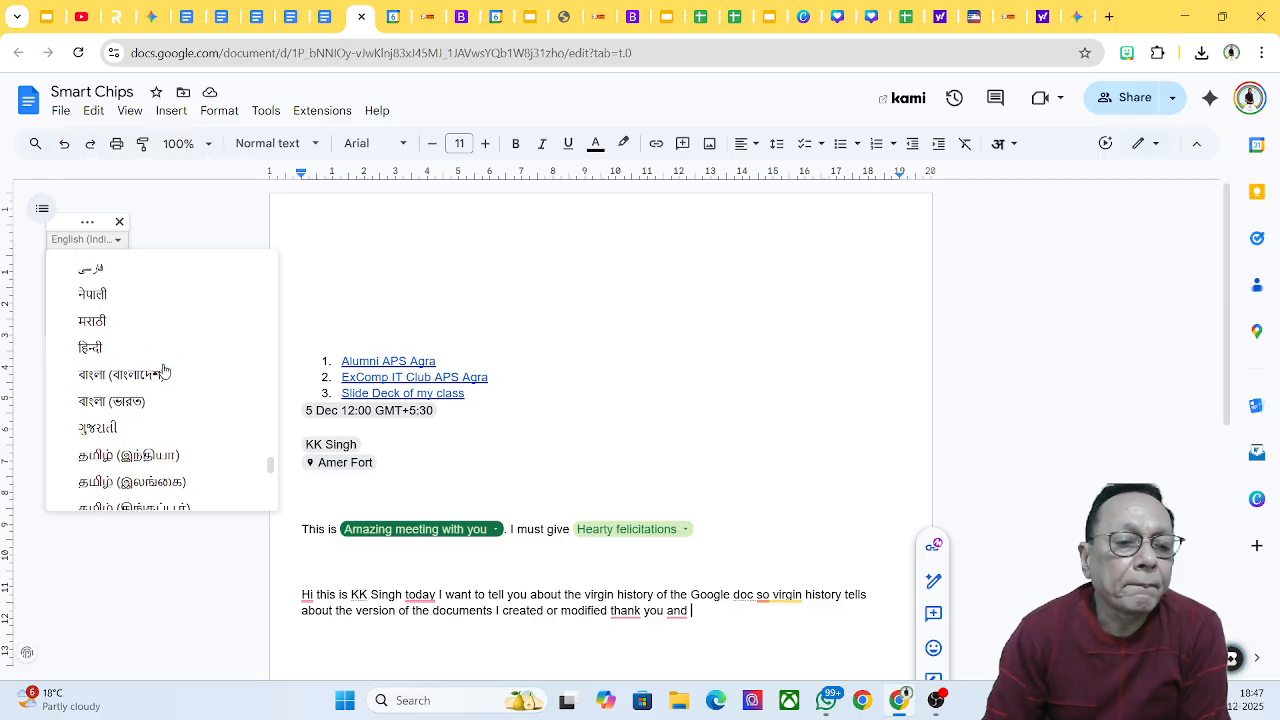
left_click(86, 348)
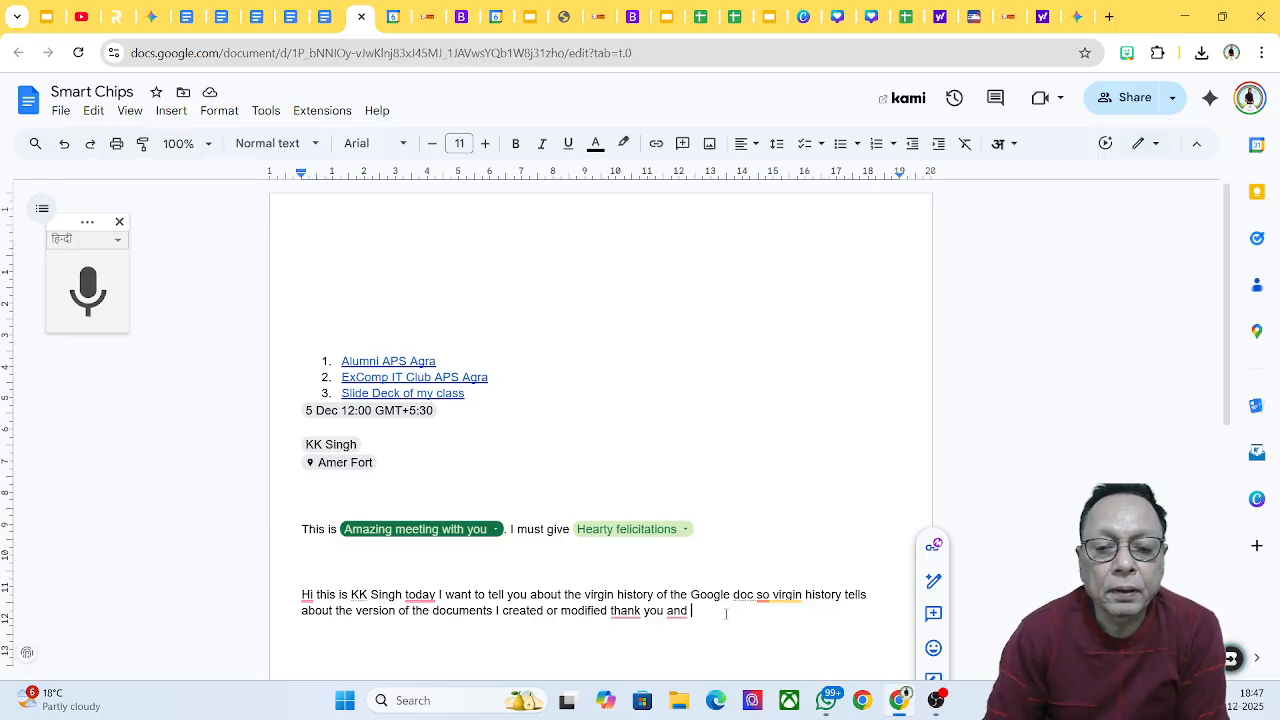
key("Return")
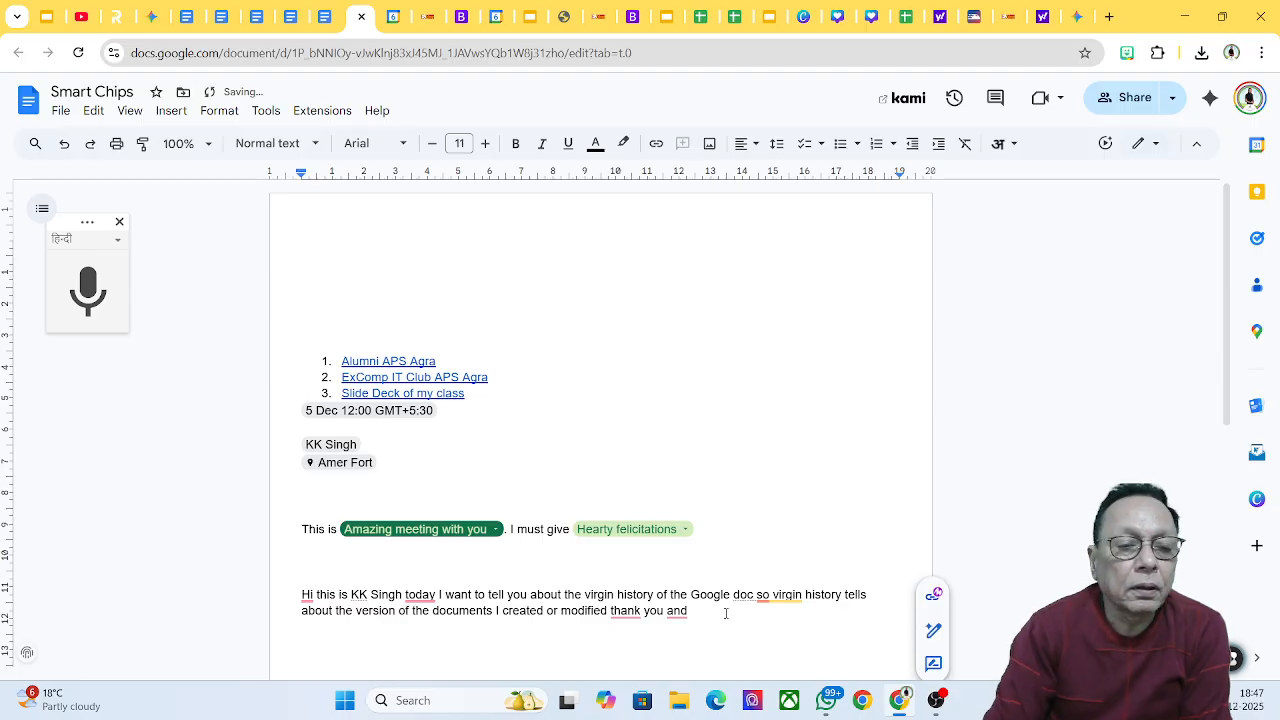
key("Return")
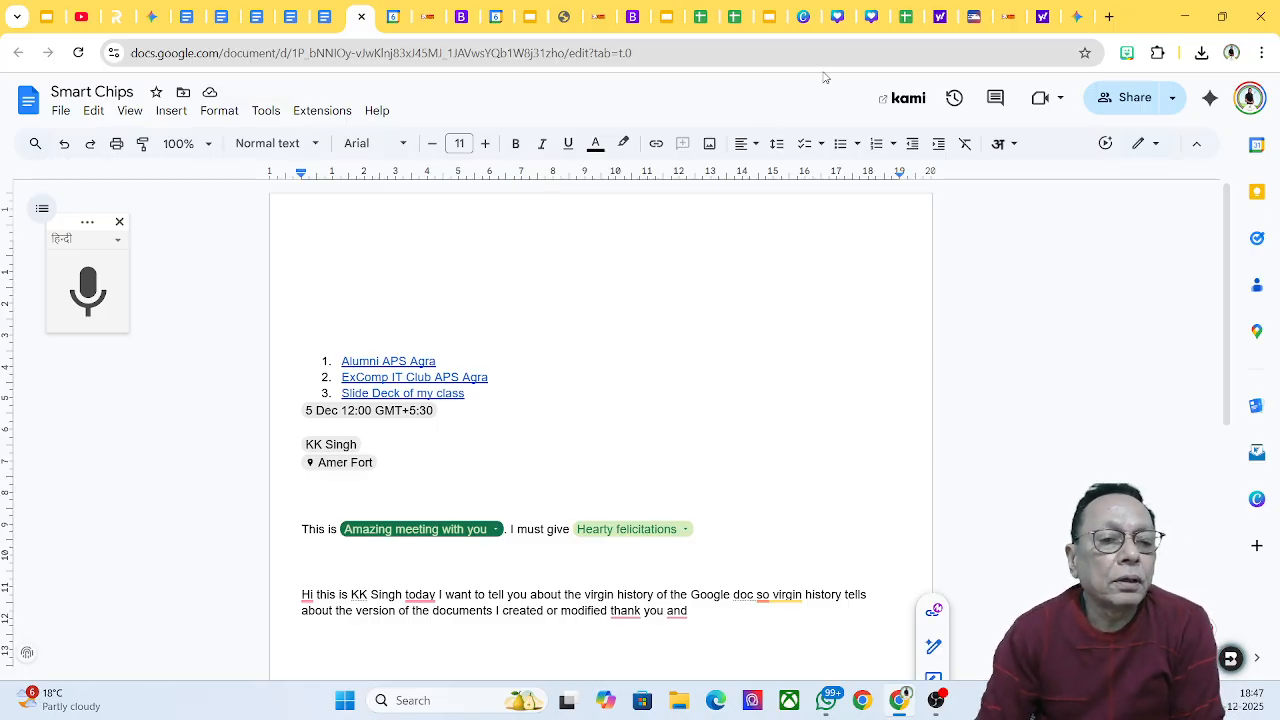
Step: Dictate a Hindi paragraph saying older versions can be restored, then close voice typing
left_click(88, 292)
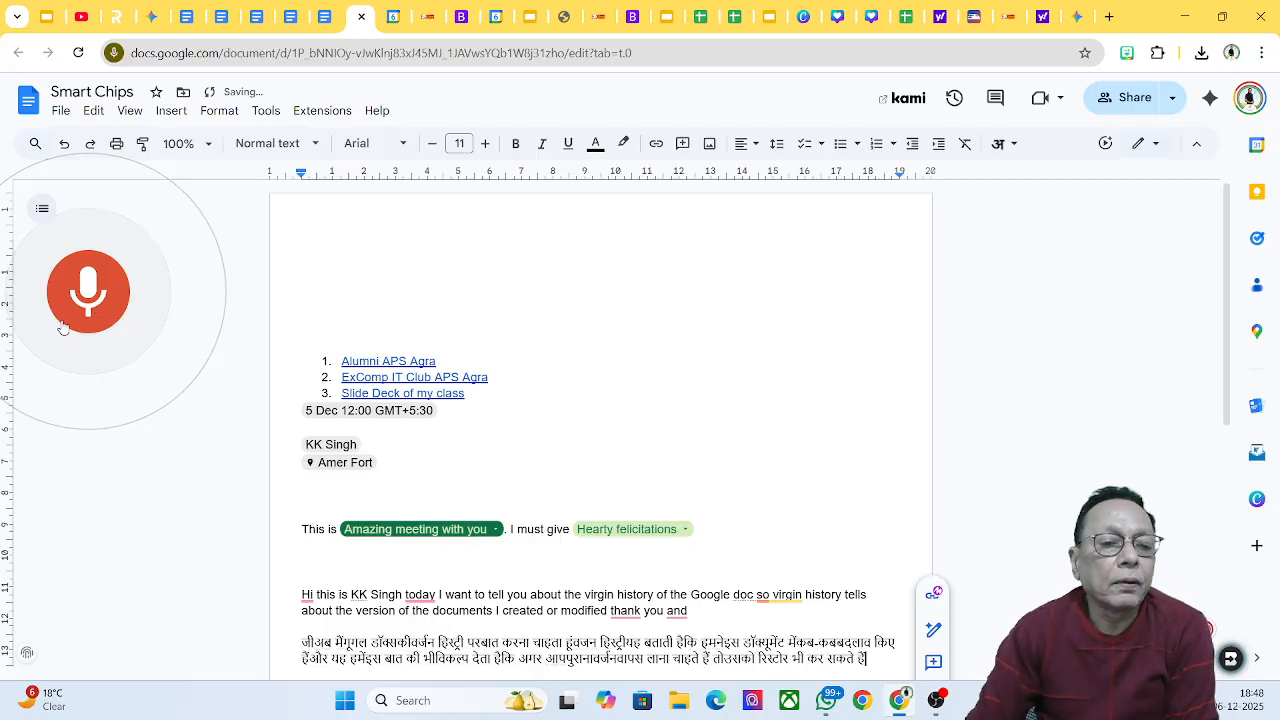
left_click(75, 320)
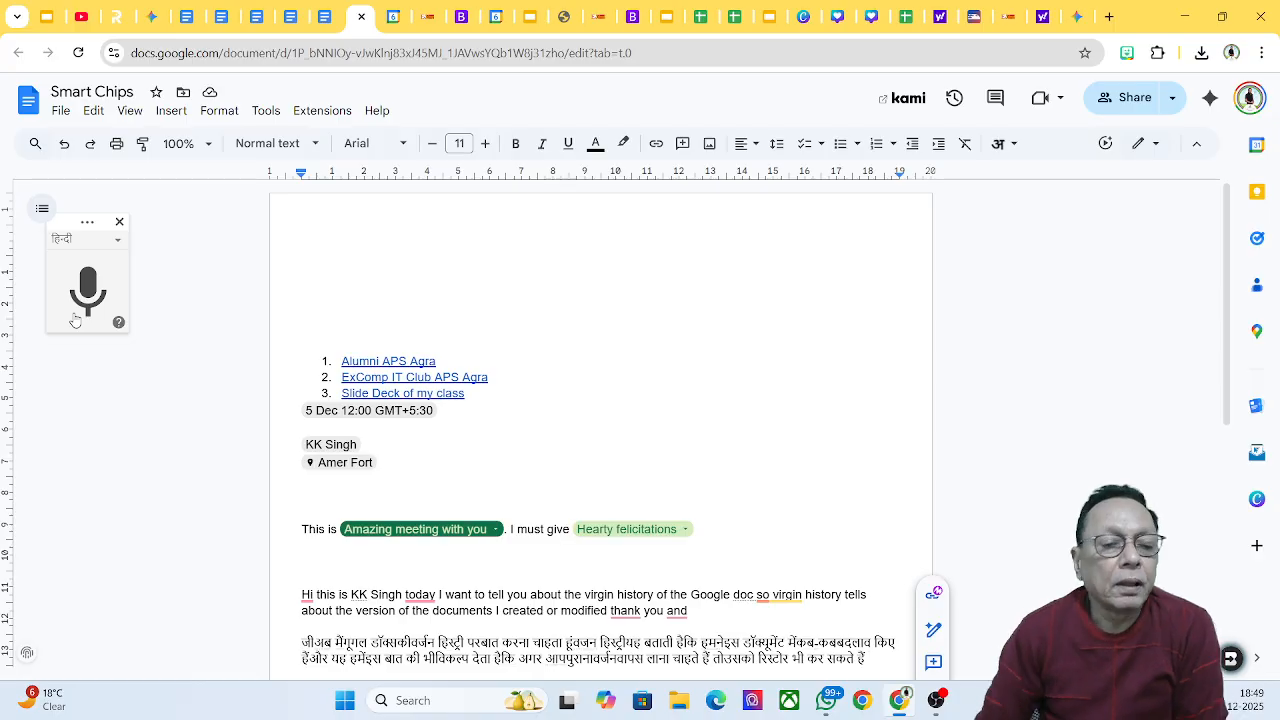
left_click(120, 222)
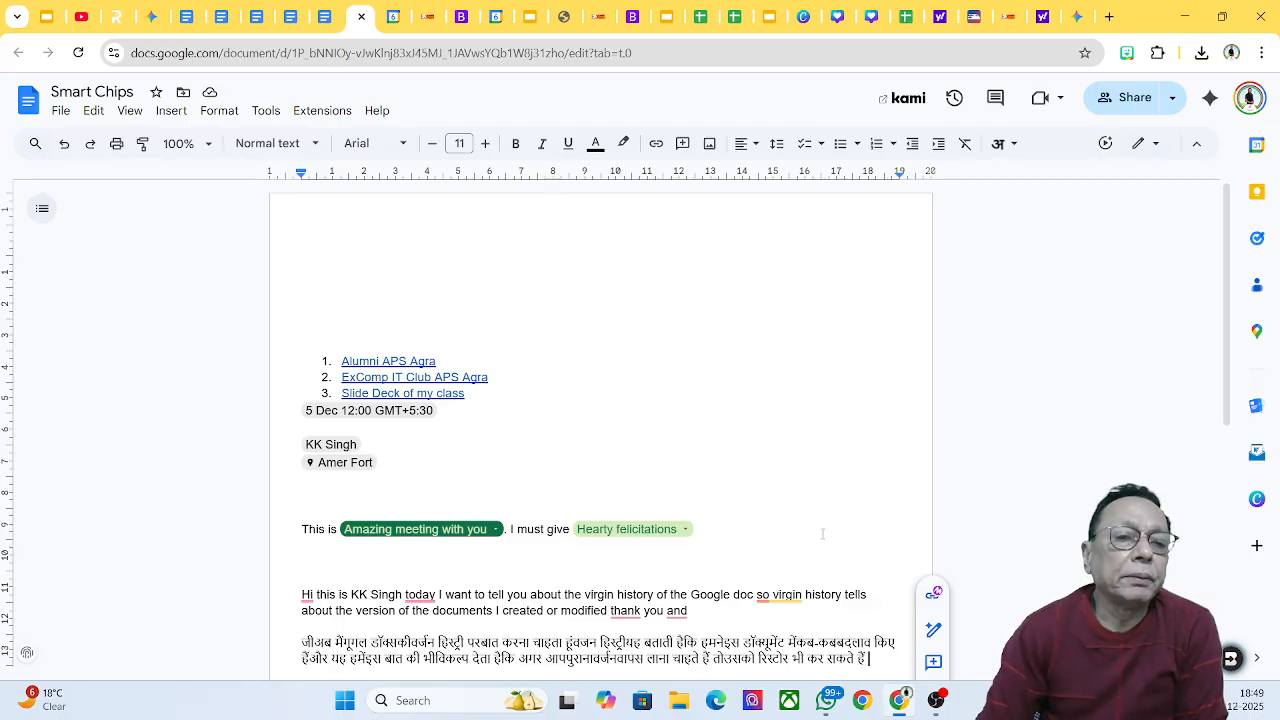
scroll(822, 534, "down", 2)
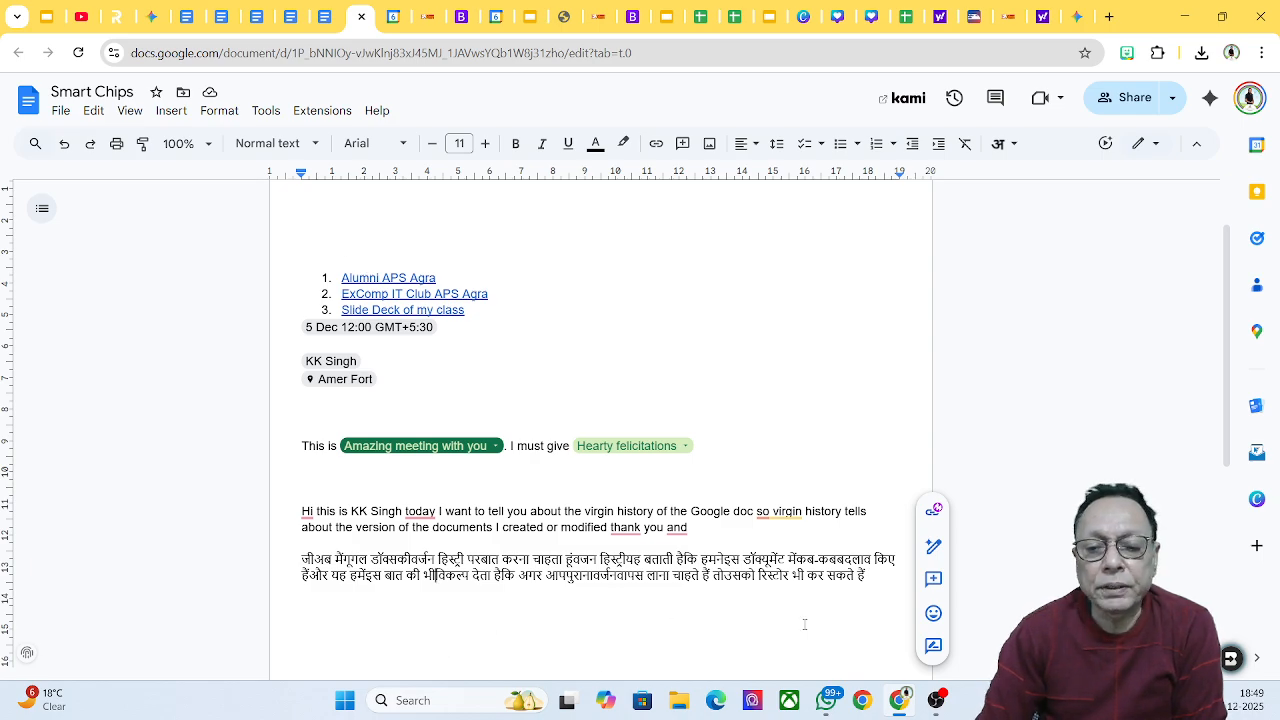
left_click(887, 585)
Step: Add a new line and open the 'Listen to this tab' player from Tools > Audio
key("Return")
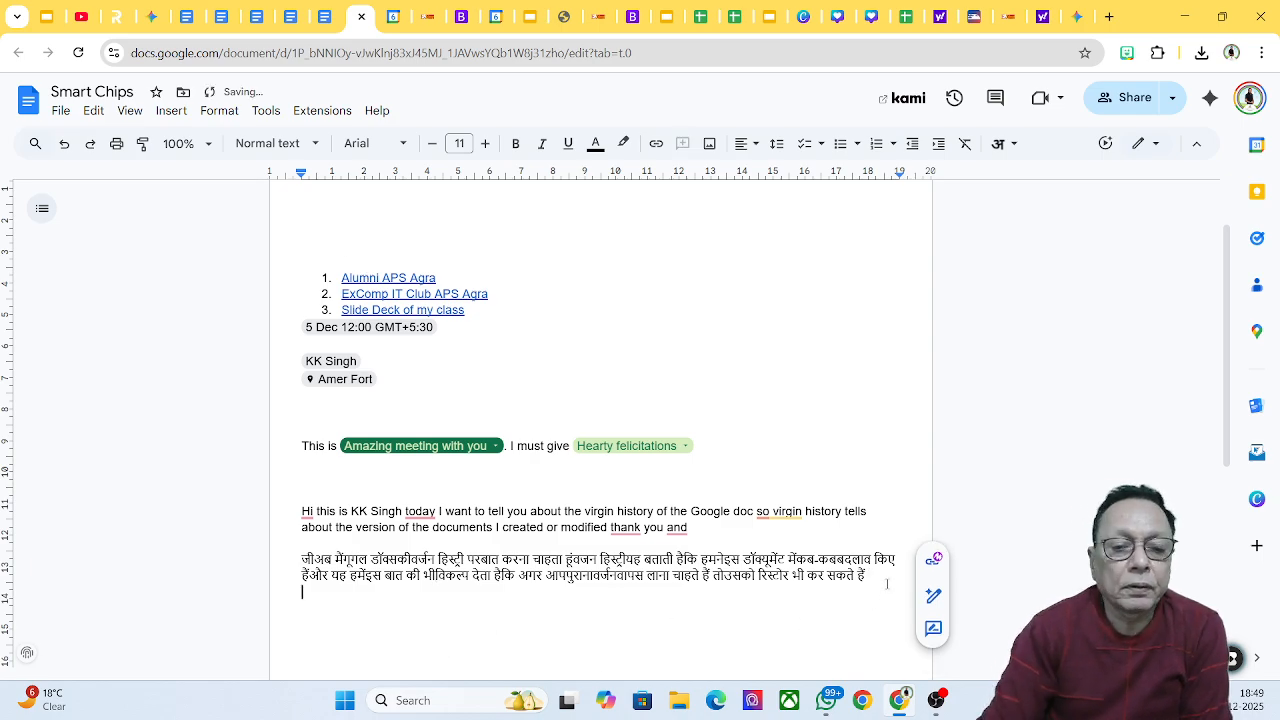
left_click(266, 111)
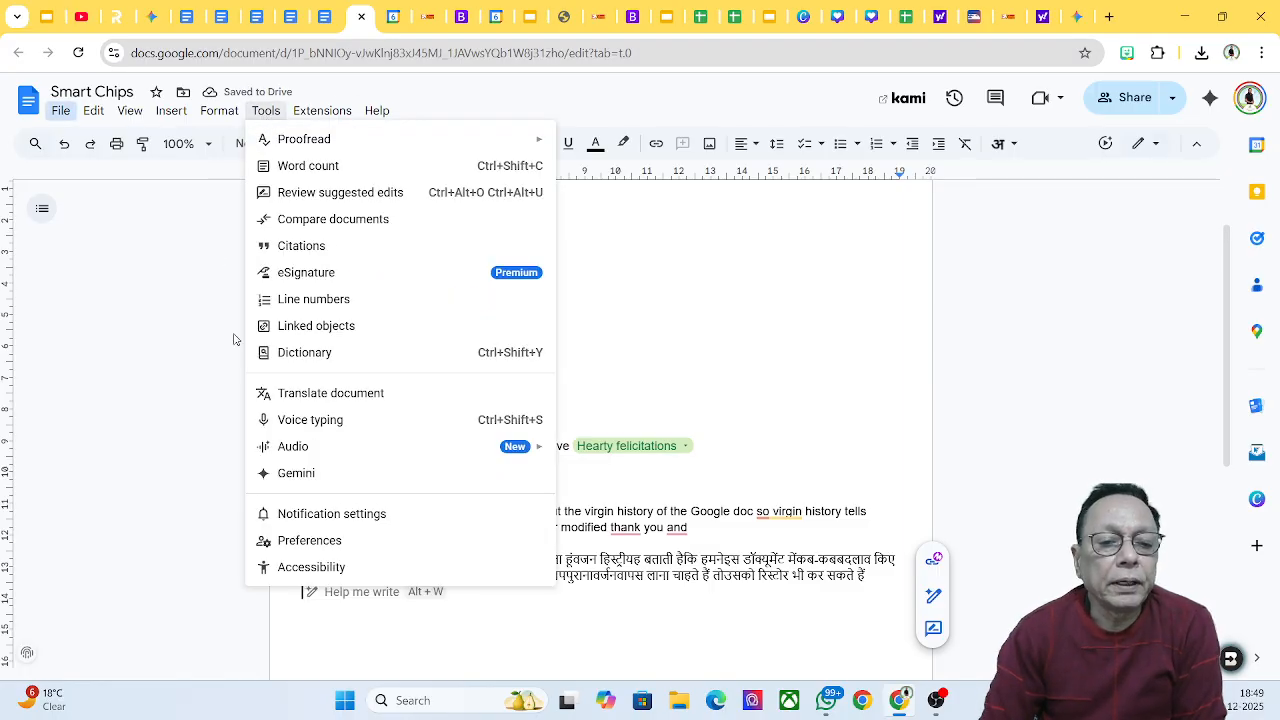
mouse_move(326, 458)
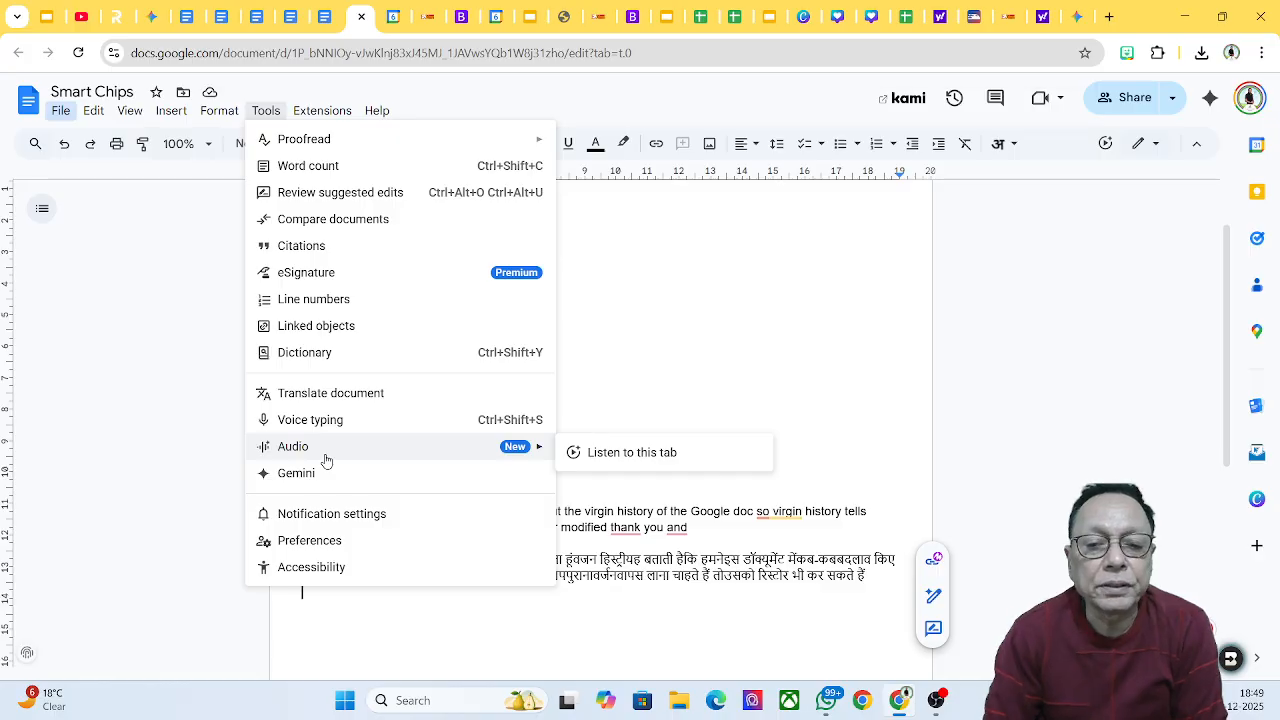
left_click(611, 456)
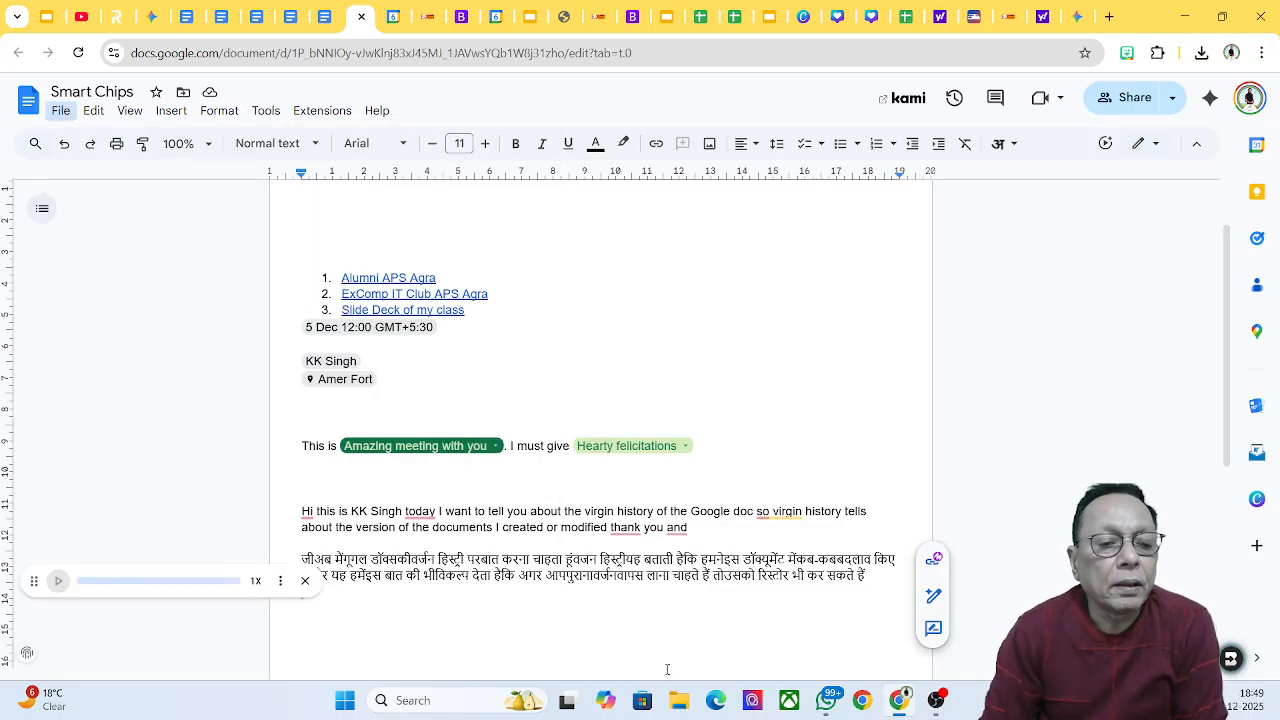